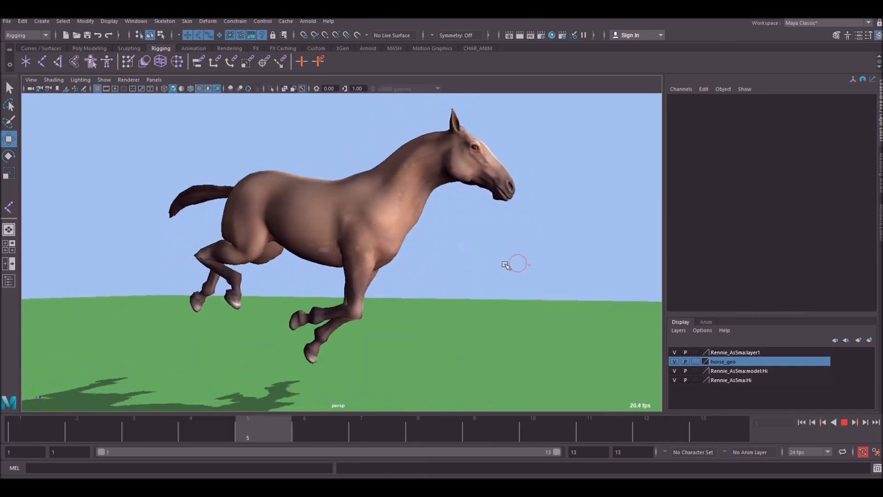
Step: Watch the horseref reference clip through to its end in the video player and close it
click(358, 486)
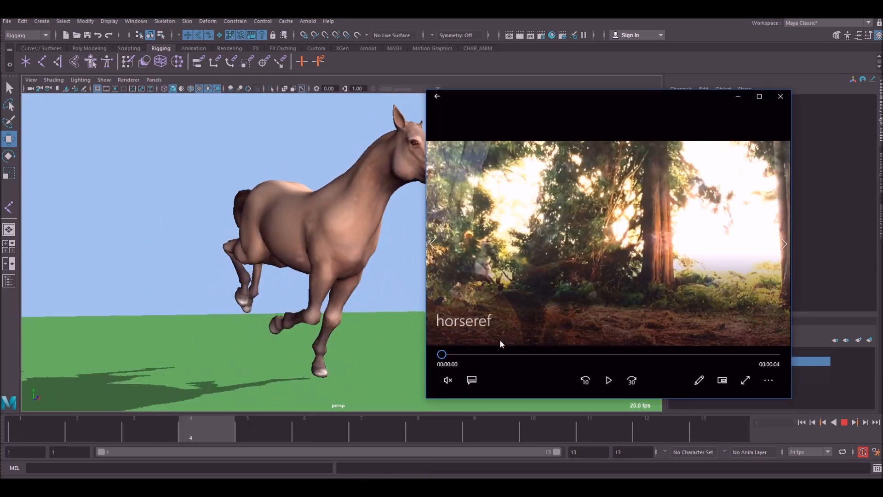
click(609, 380)
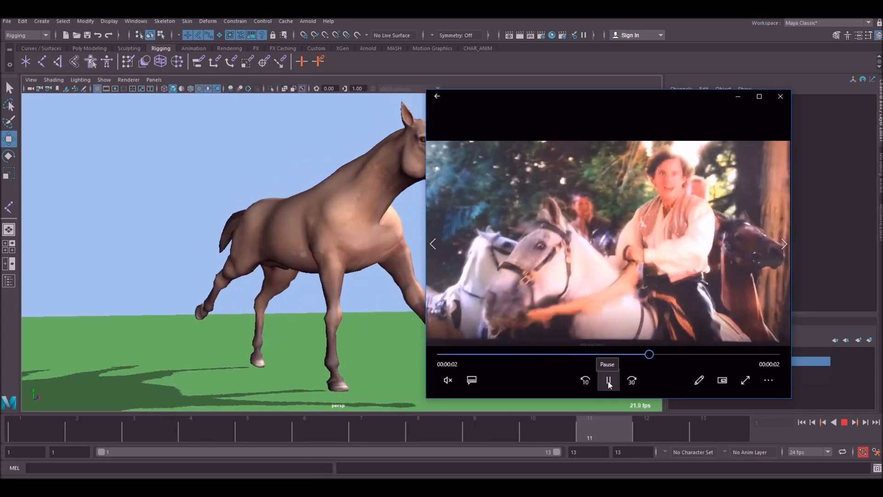
click(608, 380)
drag(558, 360, 791, 362)
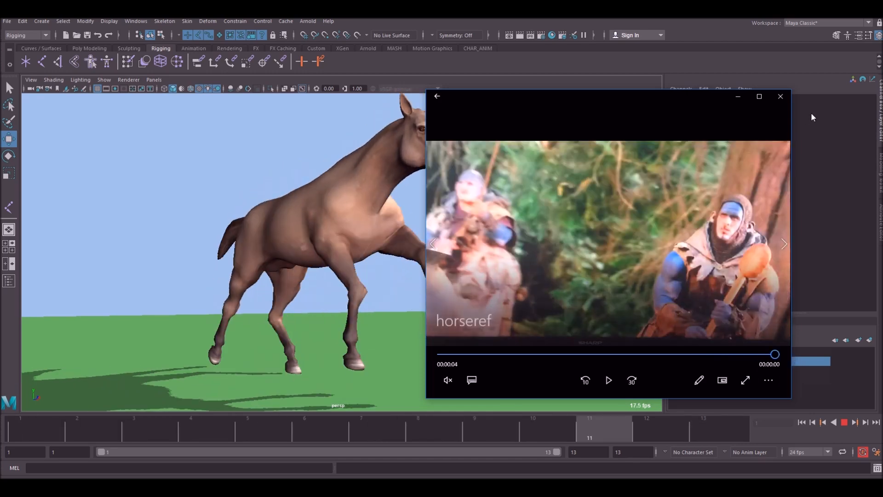
click(781, 97)
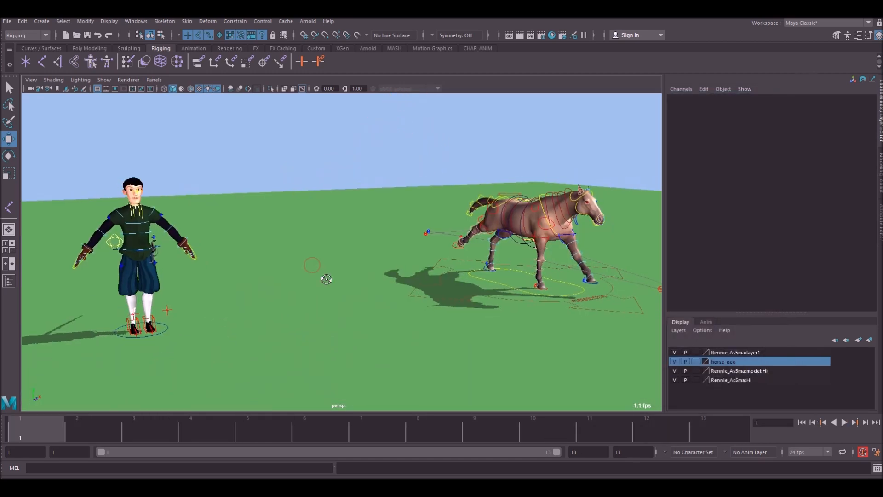
Step: Move the character rig along the X axis to Translate X -11.9 so it stands beside the horse
click(177, 330)
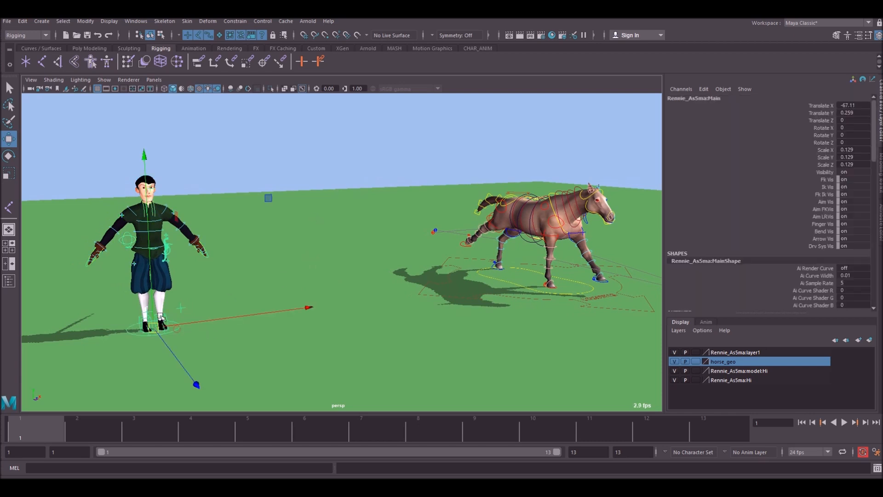
drag(186, 326, 413, 319)
drag(504, 288, 522, 287)
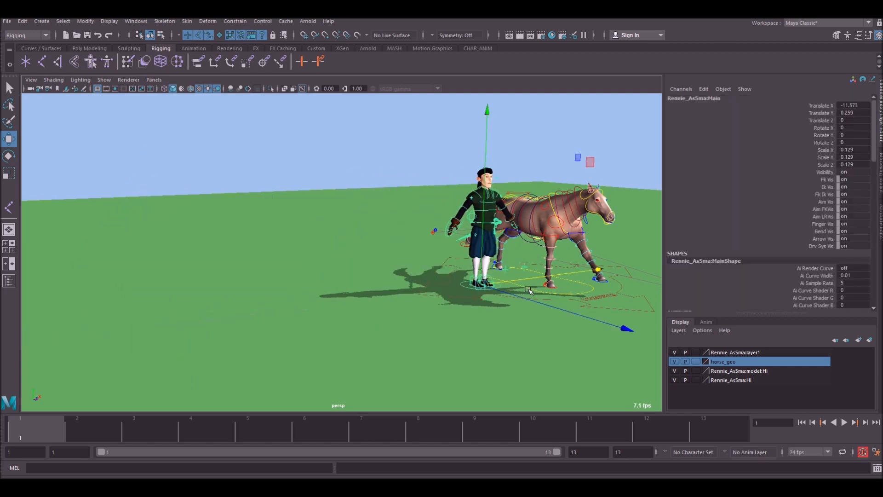
Step: Examine the character and the horse standing side by side from several angles and distances
alt+middle_drag(530, 291, 410, 318)
alt+right_drag(409, 317, 493, 341)
alt+middle_drag(336, 306, 366, 308)
alt+drag(317, 244, 372, 227)
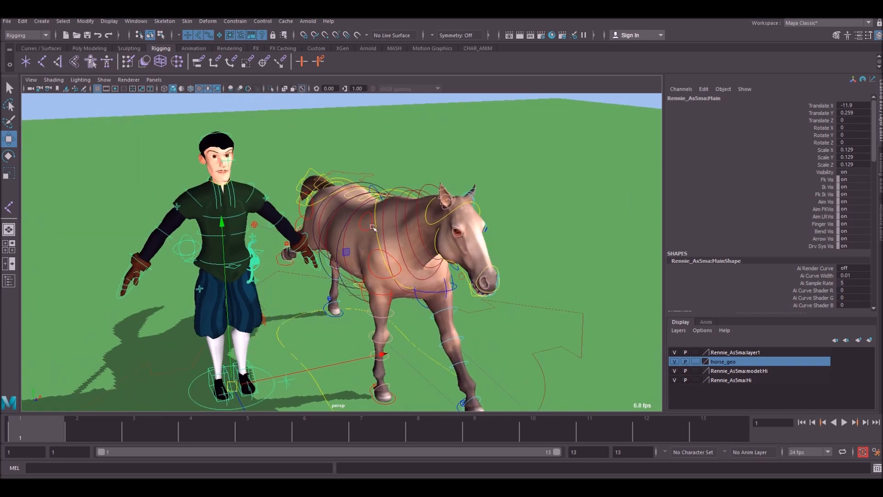
alt+drag(469, 306, 461, 260)
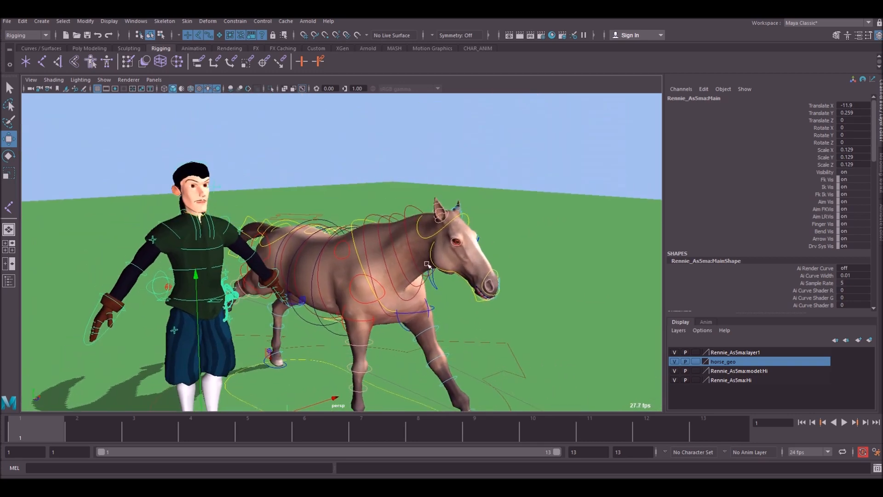
alt+right_drag(427, 265, 511, 233)
alt+drag(468, 242, 347, 275)
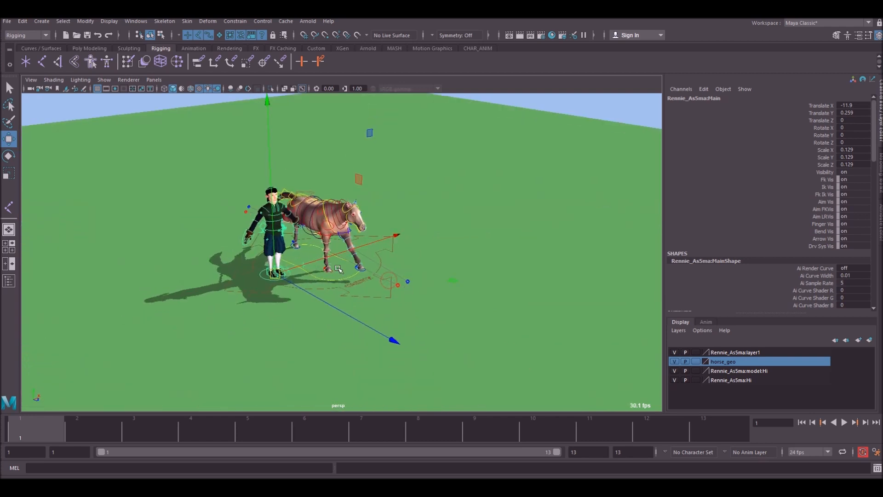
alt+right_drag(450, 319, 390, 325)
alt+drag(390, 325, 380, 290)
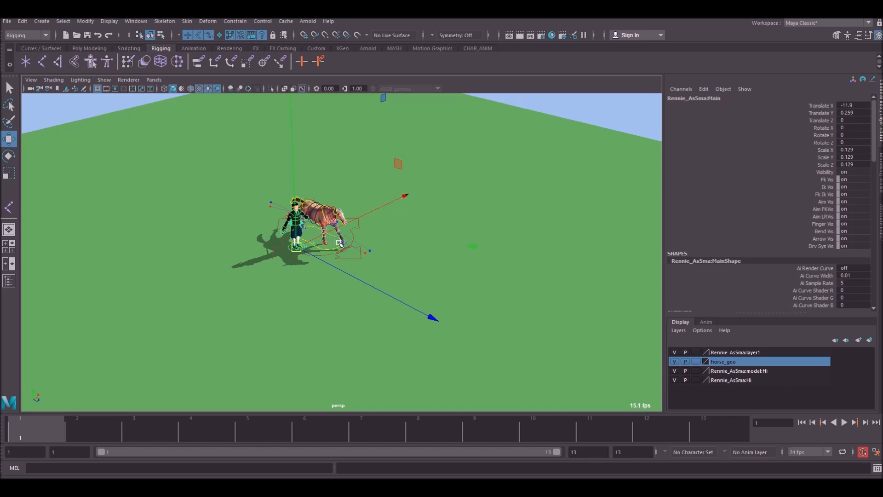
alt+drag(398, 346, 349, 224)
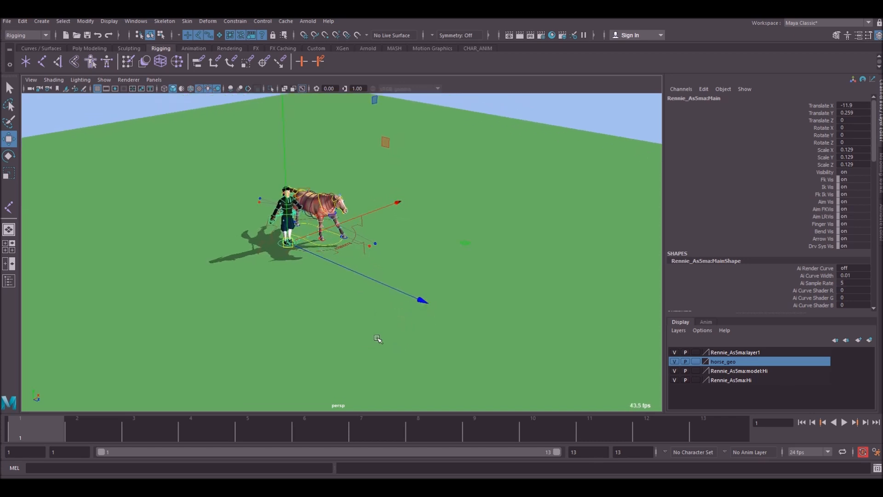
alt+drag(400, 312, 393, 290)
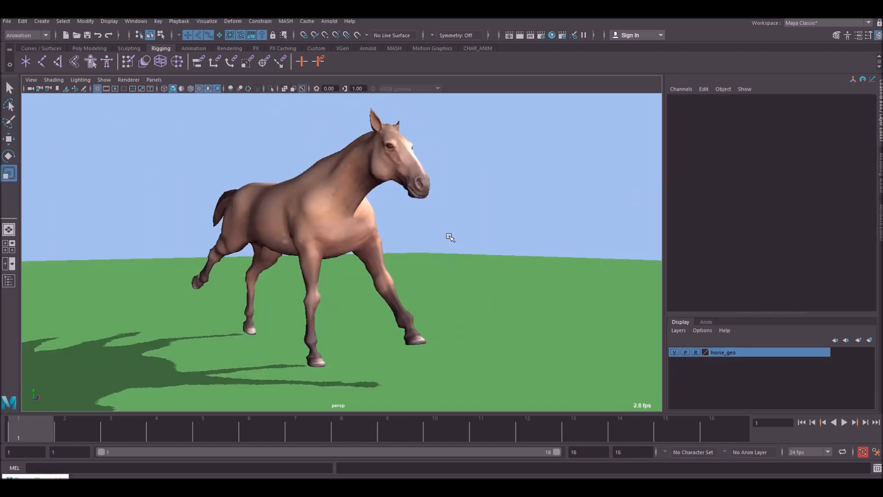
Step: Create a polygon cube in front of the horse at Translate Y 4.777 and Translate Z 14.592, stretched to Scale X 16.539
alt+middle_drag(428, 214, 442, 219)
alt+drag(443, 220, 446, 223)
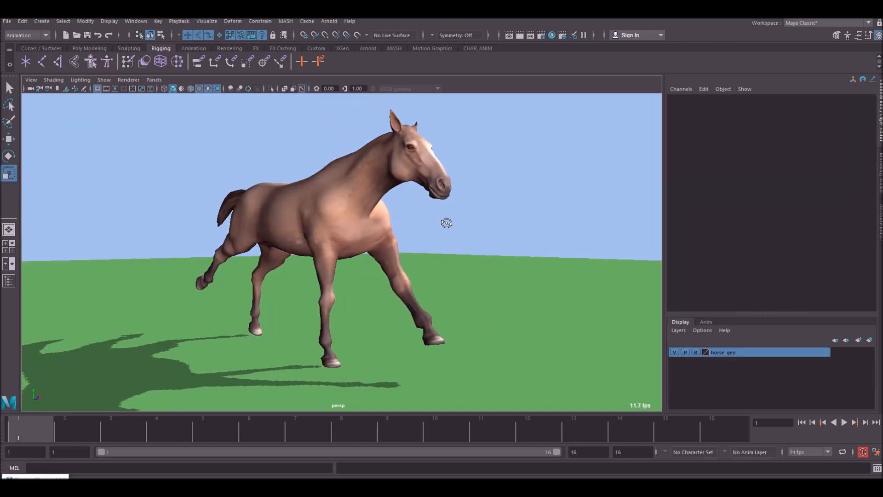
alt+right_drag(446, 223, 449, 221)
alt+right_drag(536, 241, 497, 240)
alt+drag(498, 241, 517, 270)
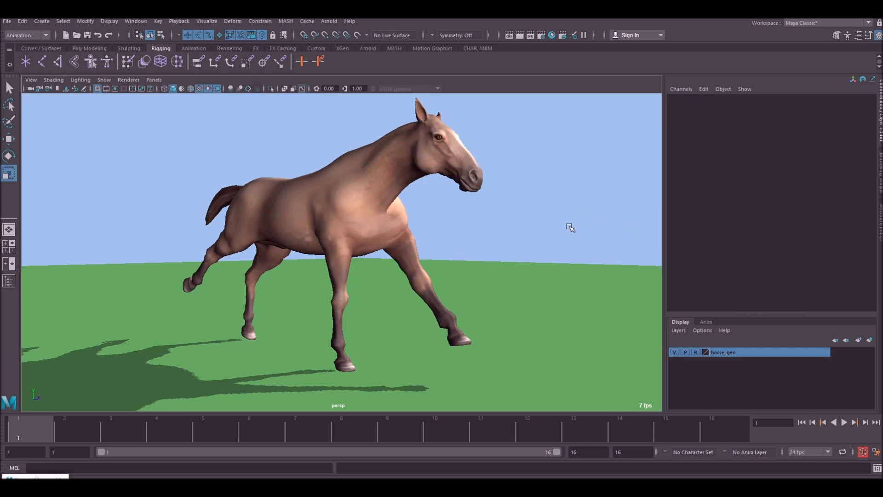
click(42, 21)
mouse_move(78, 55)
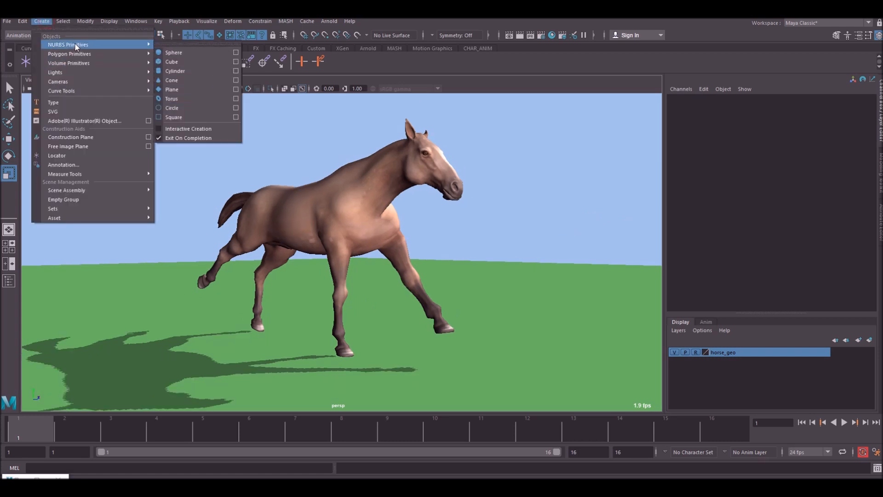
click(203, 72)
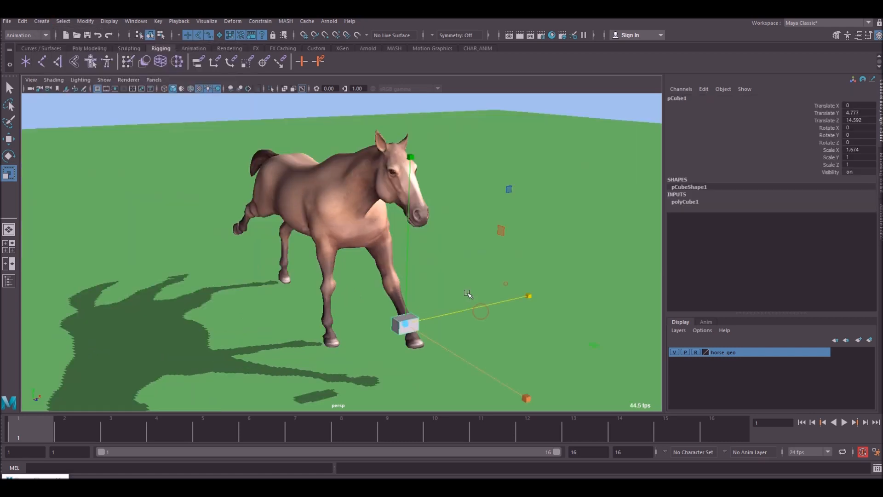
drag(529, 296, 571, 280)
alt+middle_drag(639, 278, 667, 197)
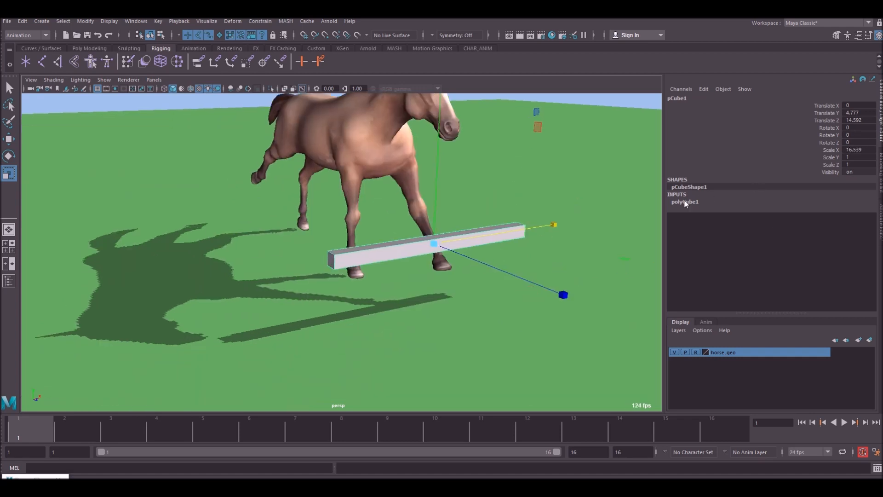
Step: Set the cube's Subdivisions Width to 25
click(685, 202)
click(827, 247)
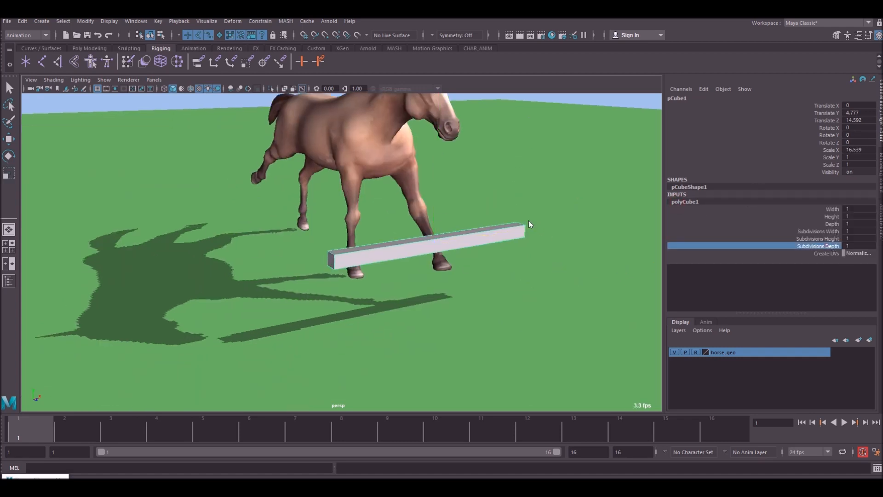
key(ctrl+z)
click(811, 238)
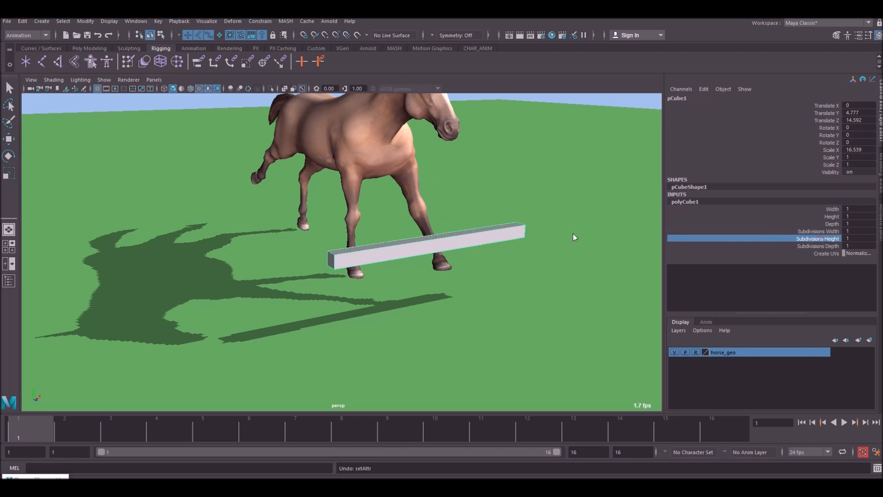
click(812, 232)
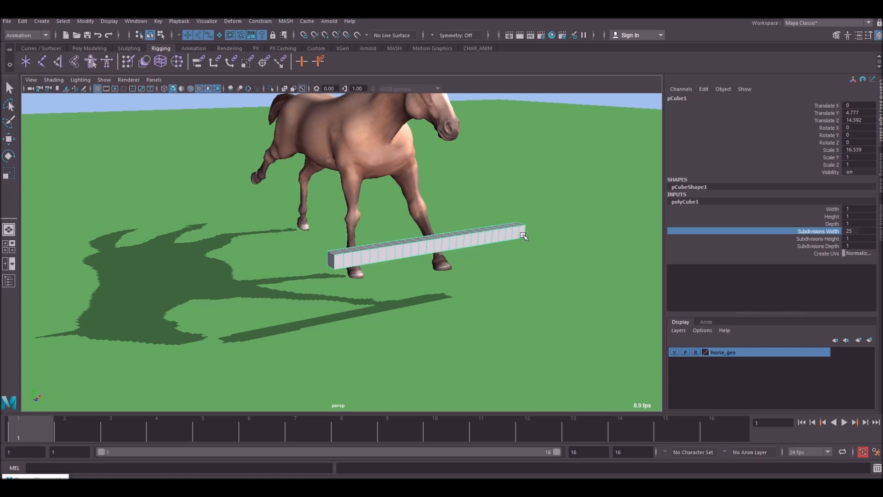
Step: Set the cube's Subdivisions Height and Subdivisions Depth to 3 each
alt+drag(525, 237, 302, 263)
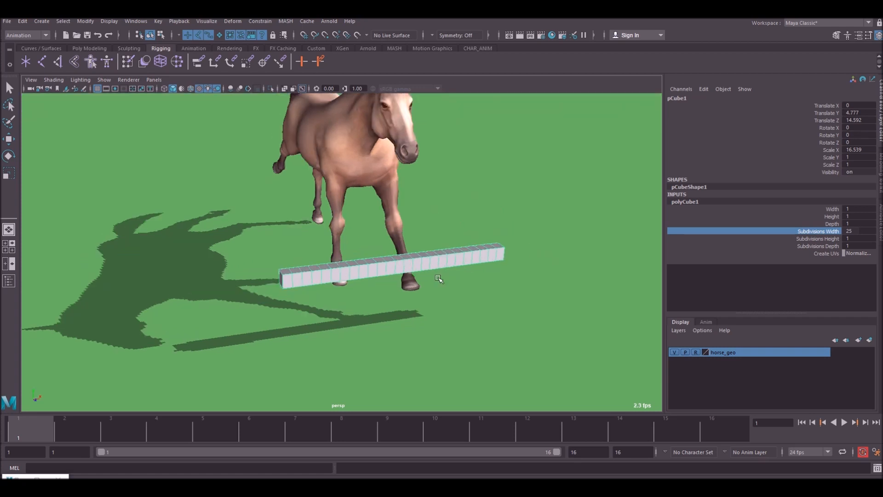
alt+drag(438, 279, 514, 276)
click(830, 239)
alt+drag(441, 292, 468, 299)
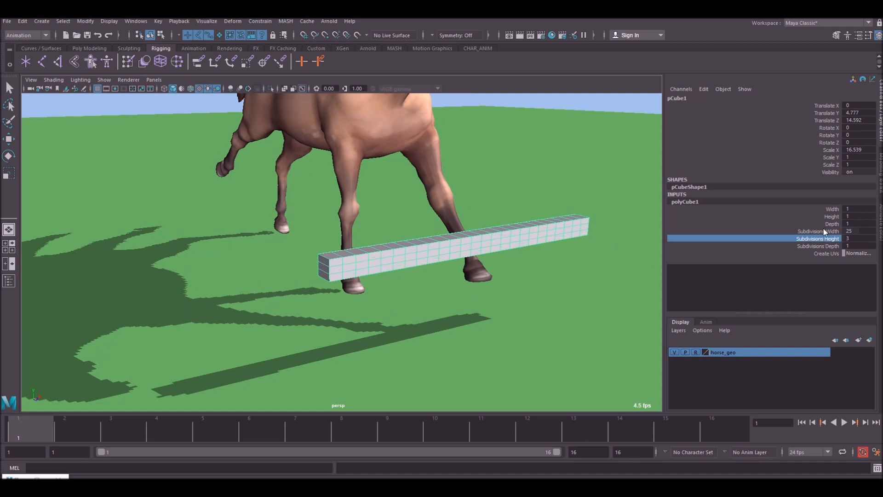
click(816, 247)
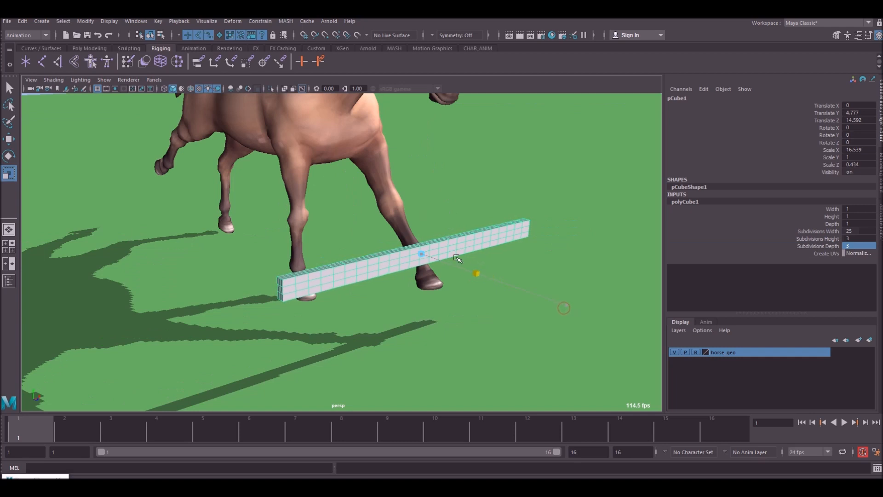
Step: Scale the cube into a long thin strap with Scale X 19.408, Scale Y 0.528 and Scale Z 0.257
alt+drag(515, 258, 474, 243)
drag(349, 122, 351, 162)
alt+drag(347, 209, 489, 266)
drag(608, 287, 361, 340)
alt+drag(587, 267, 532, 261)
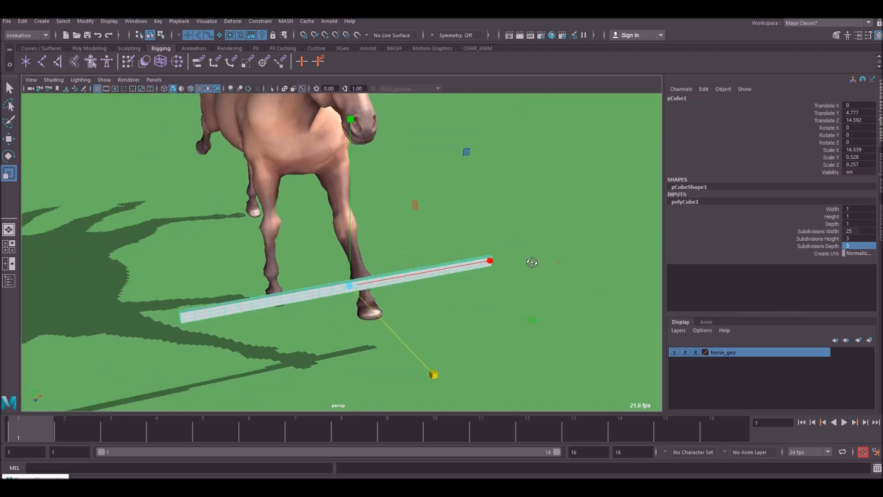
alt+middle_drag(498, 290, 517, 234)
drag(507, 210, 531, 206)
alt+middle_drag(508, 210, 598, 211)
Step: Create a lattice deformer on the strap with 4 × 4 × 4 divisions, local mode and centering around the selection
key(w)
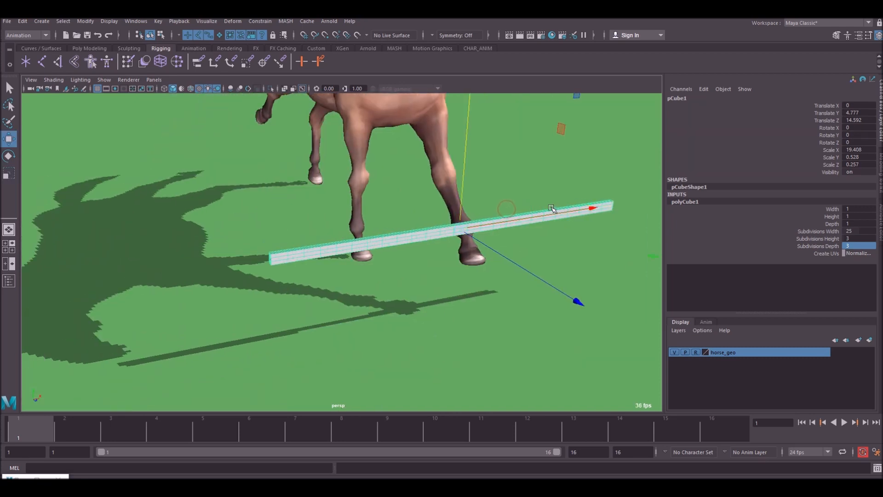
alt+middle_drag(528, 183, 491, 184)
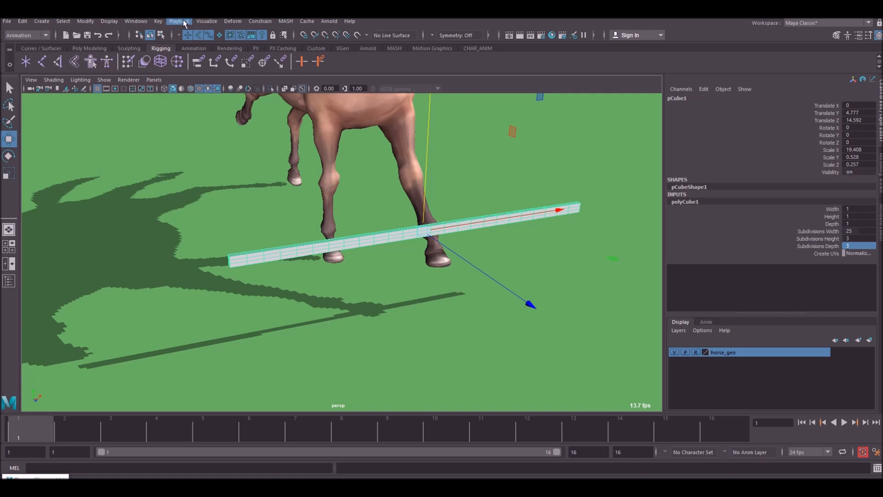
click(228, 21)
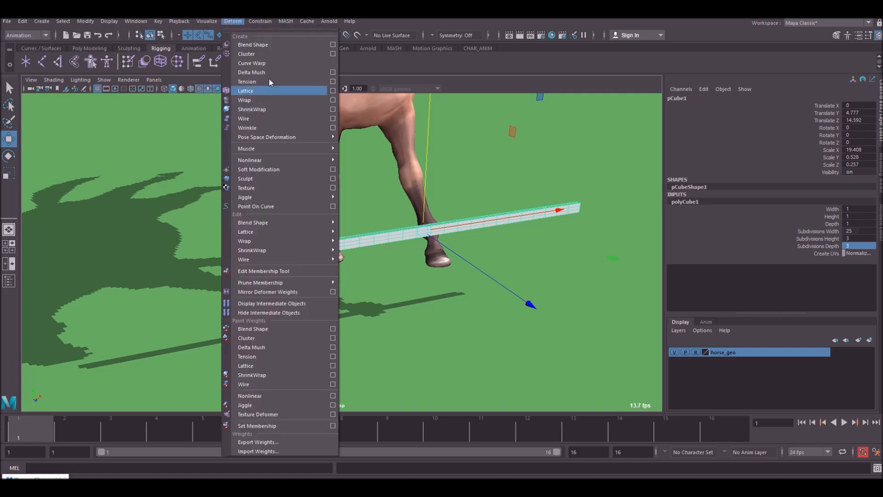
click(334, 91)
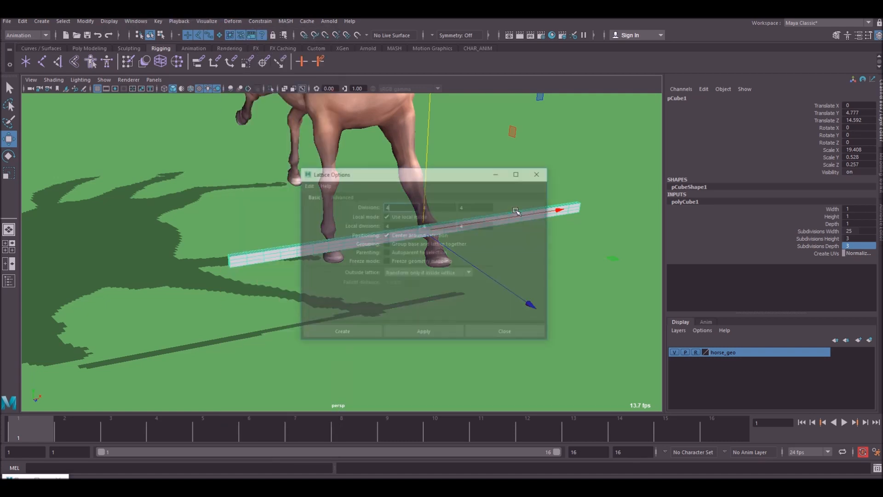
drag(421, 173, 705, 101)
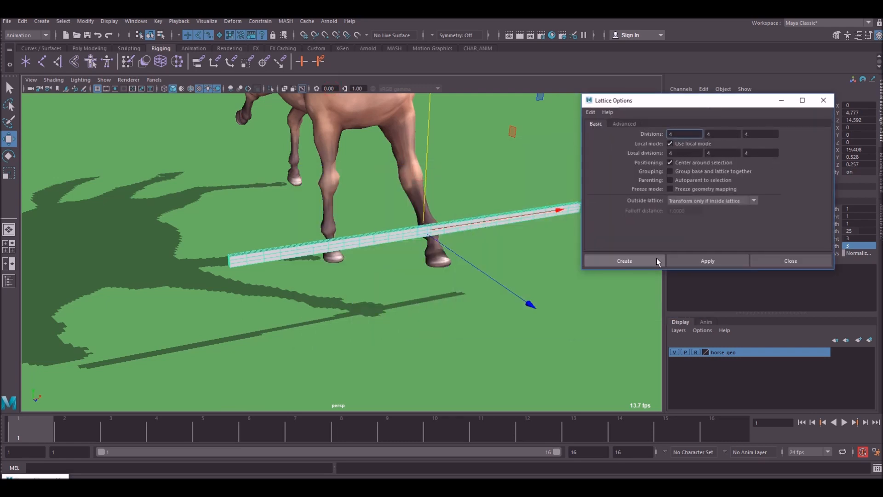
click(635, 258)
Step: Switch the strap's lattice to lattice point selection
alt+middle_drag(396, 212, 353, 211)
alt+drag(353, 211, 391, 183)
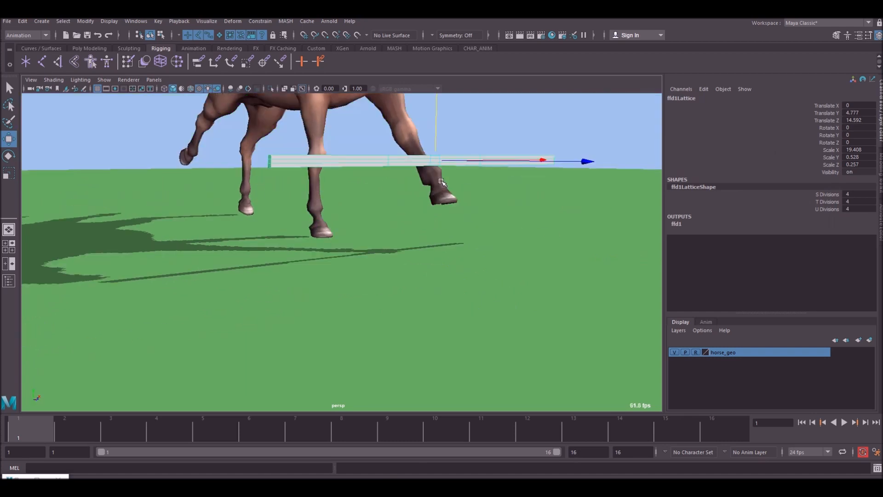
alt+right_drag(393, 225, 506, 228)
alt+drag(496, 233, 475, 232)
alt+right_drag(261, 173, 248, 184)
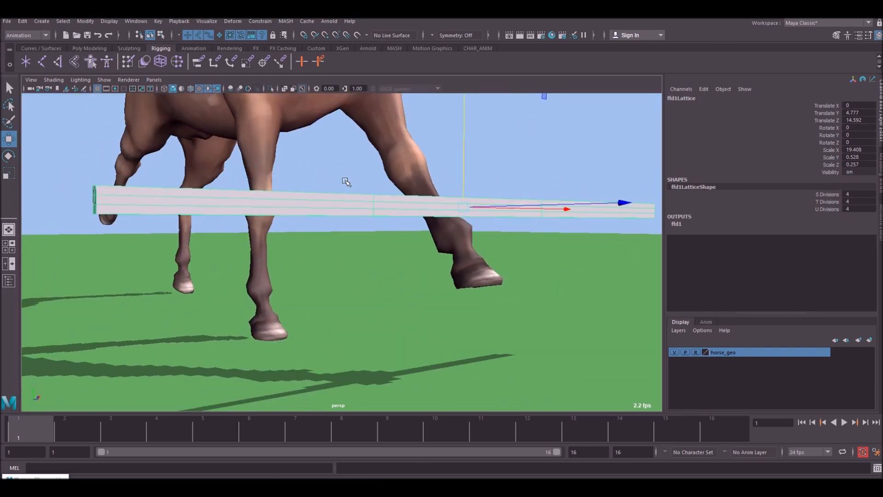
right_click(343, 175)
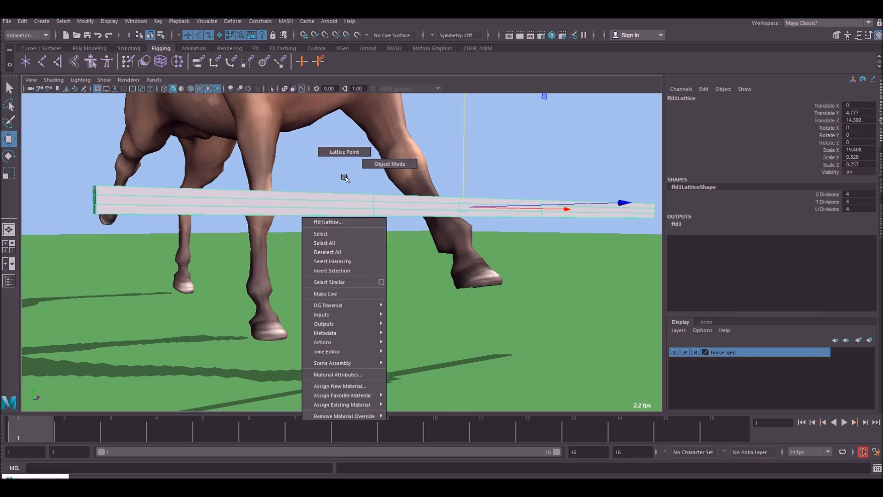
click(343, 151)
Step: Raise the two middle groups of lattice points to bend the strap into an arch
alt+drag(490, 197, 370, 229)
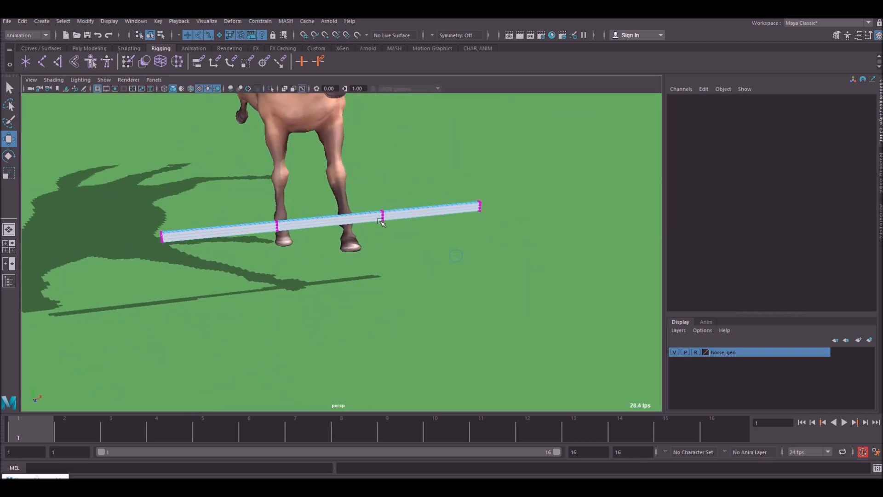
alt+middle_drag(396, 211, 438, 239)
drag(499, 306, 390, 177)
alt+middle_drag(363, 207, 364, 213)
drag(272, 306, 226, 273)
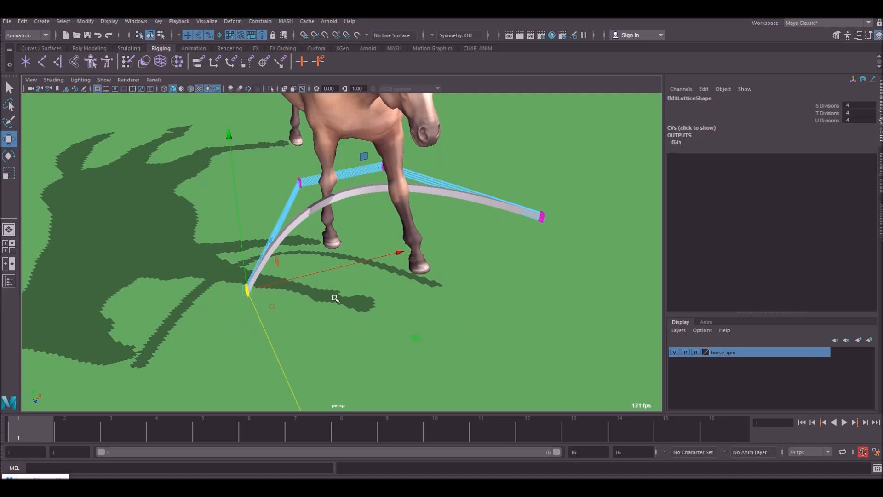
drag(296, 279, 342, 253)
alt+drag(342, 253, 296, 275)
key(ctrl+z)
Step: Raise the strap's lattice points to the horse's head height and scale them narrower around the head
shift+drag(546, 287, 509, 240)
key(r)
alt+drag(358, 295, 479, 255)
key(w)
drag(432, 194, 432, 133)
alt+drag(414, 193, 368, 230)
key(r)
drag(483, 213, 440, 213)
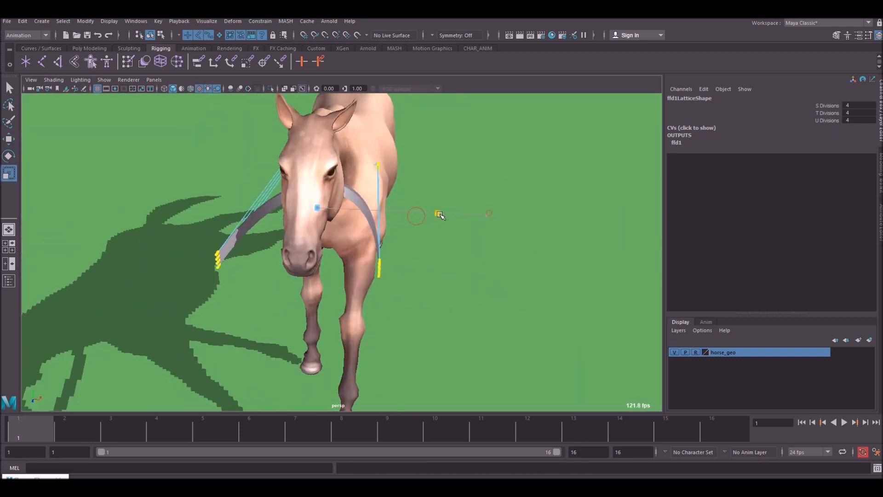
Step: Scale the upper lattice points wider so the strap arches clear of the horse's neck
alt+drag(317, 249, 414, 207)
key(w)
alt+drag(237, 156, 276, 257)
key(r)
drag(478, 147, 613, 142)
key(w)
key(r)
alt+drag(408, 146, 221, 159)
Step: Scale and move the lattice end points inwards so both strap ends sit at the sides of the horse's mouth
drag(253, 258, 356, 290)
drag(463, 272, 375, 308)
key(w)
drag(150, 333, 169, 326)
alt+drag(317, 295, 354, 310)
key(r)
click(444, 230)
alt+drag(444, 230, 340, 220)
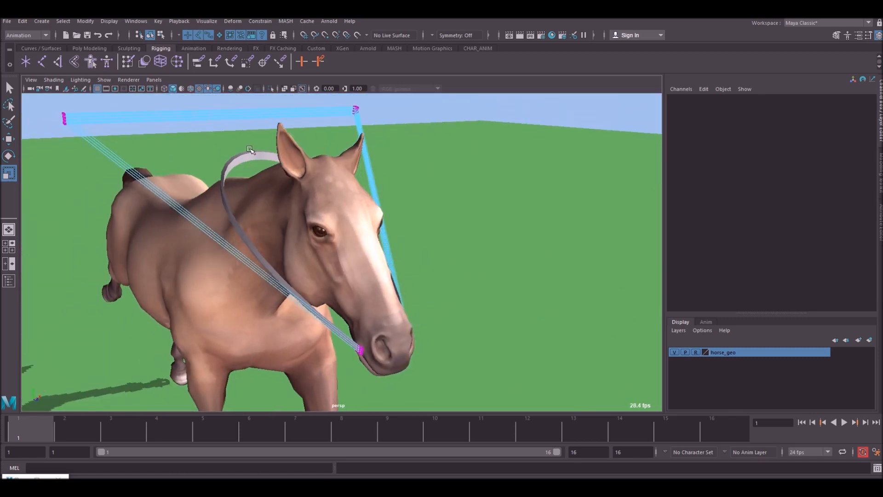
Step: Delete the strap's construction history to bake in the lattice deformation
key(w)
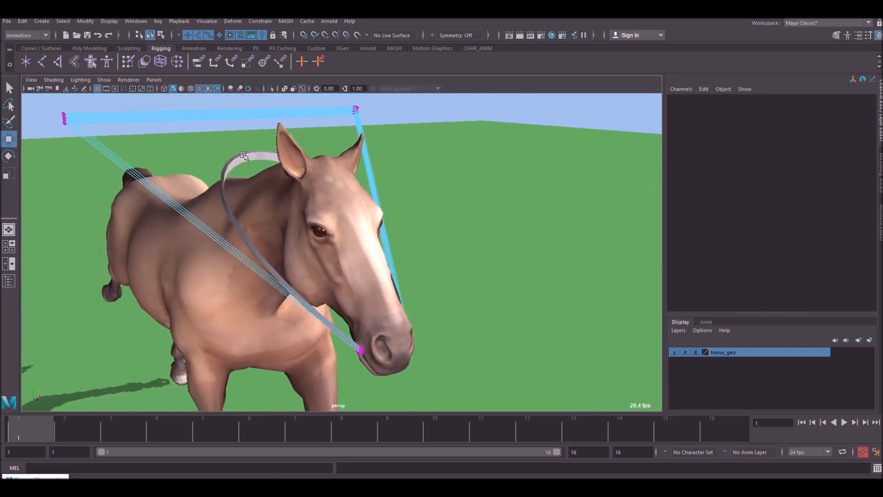
click(244, 155)
click(23, 21)
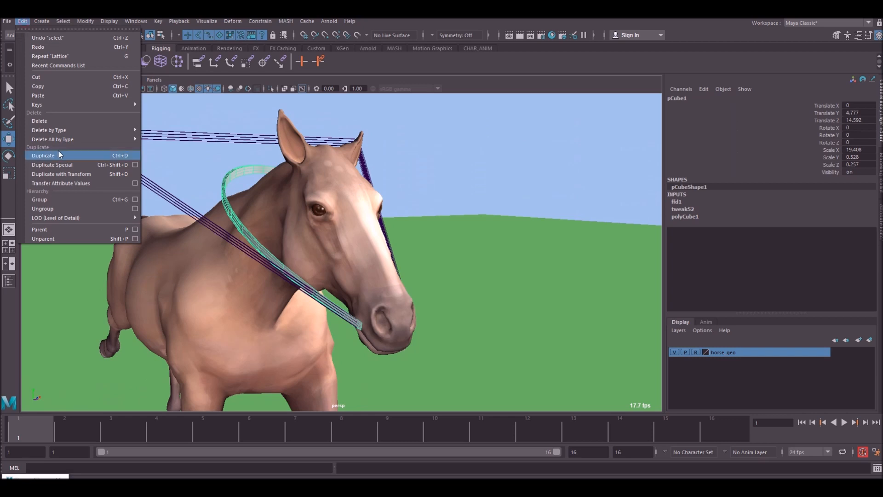
mouse_move(77, 137)
click(175, 141)
click(475, 153)
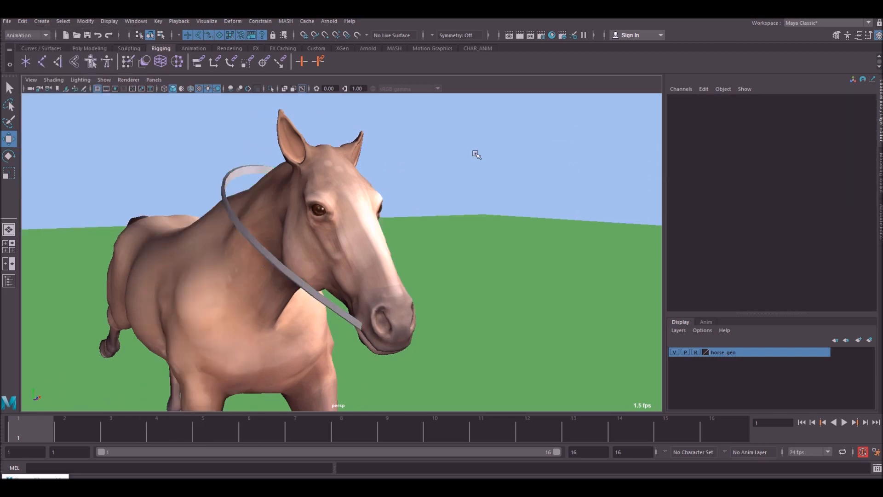
Step: Switch to the Rigging menu set and activate the Create Joints tool
alt+drag(320, 177, 355, 181)
click(195, 164)
alt+drag(364, 256, 505, 232)
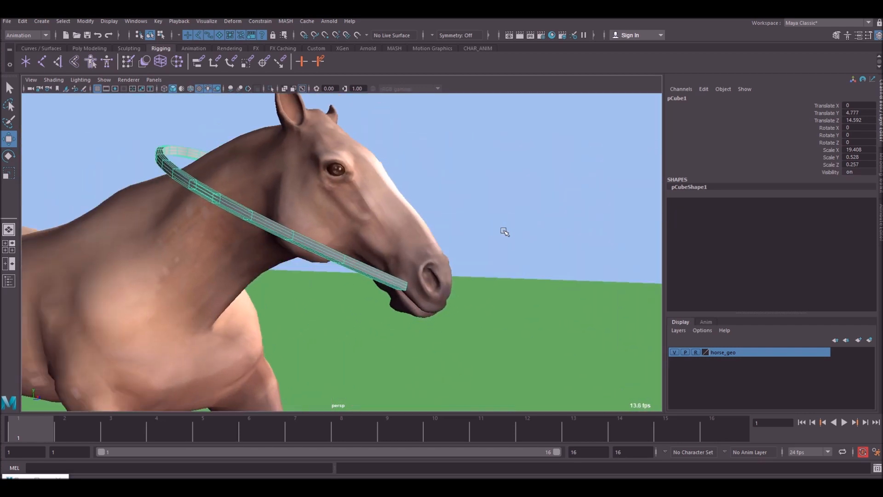
click(25, 36)
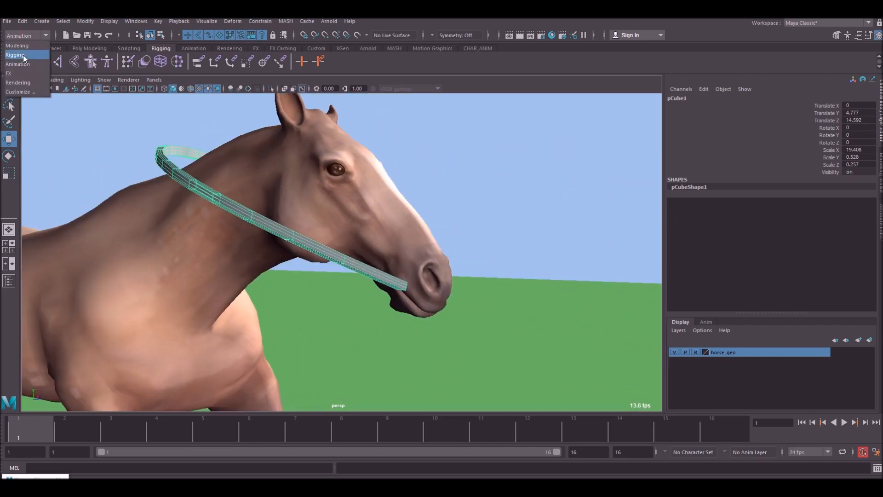
click(23, 54)
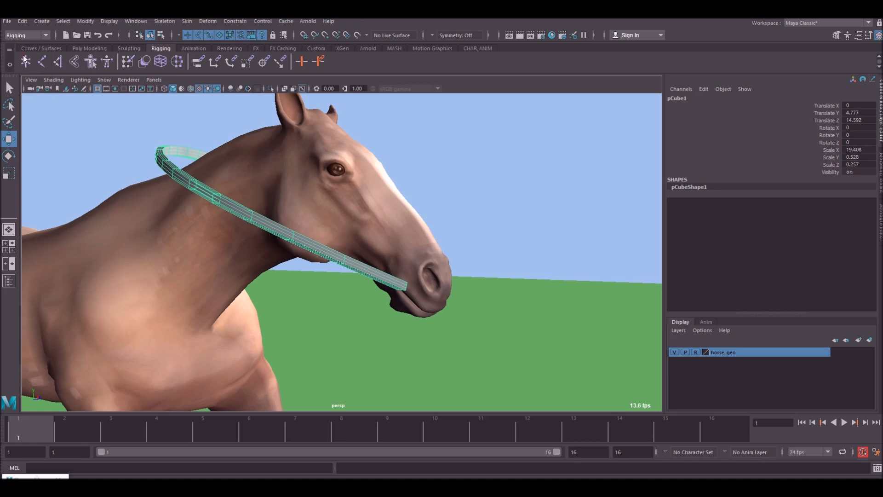
click(158, 21)
click(191, 46)
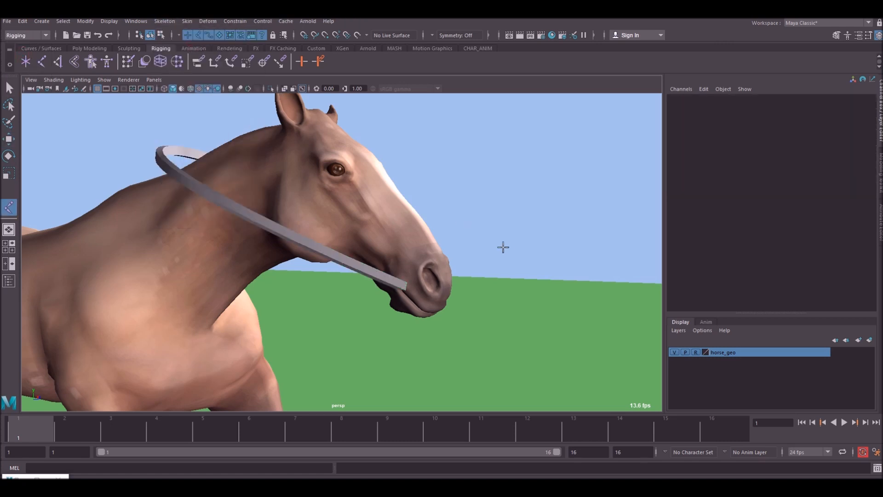
Step: In the orthographic side view, draw a chain of six joints along the strap from mouth to neck, with joints displayed in the viewport
scroll(503, 247, down, 5)
click(153, 80)
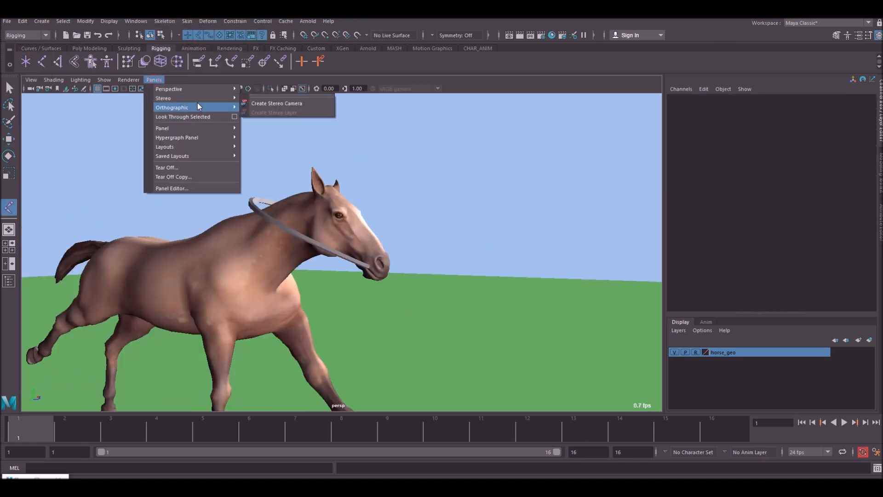
mouse_move(219, 105)
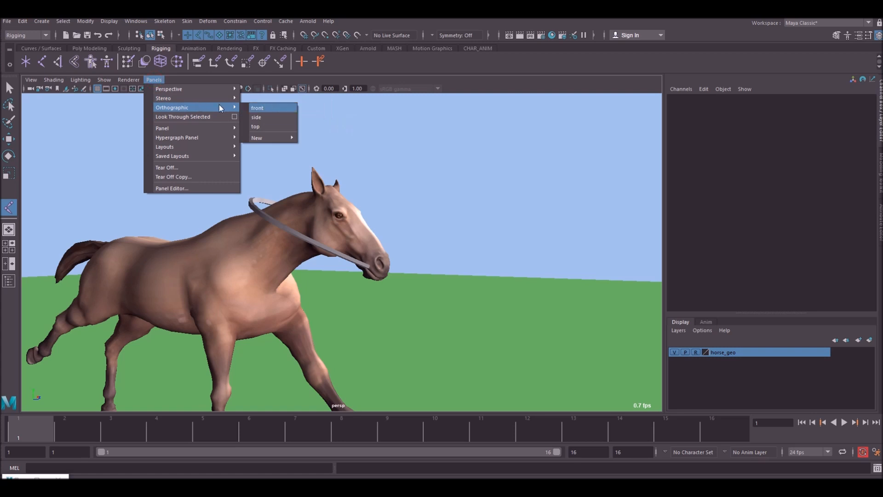
click(282, 116)
scroll(348, 225, up, 5)
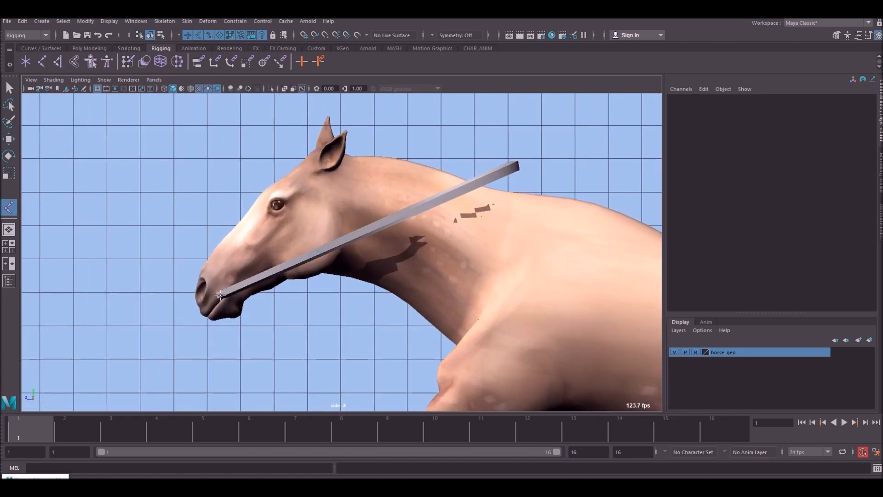
click(219, 295)
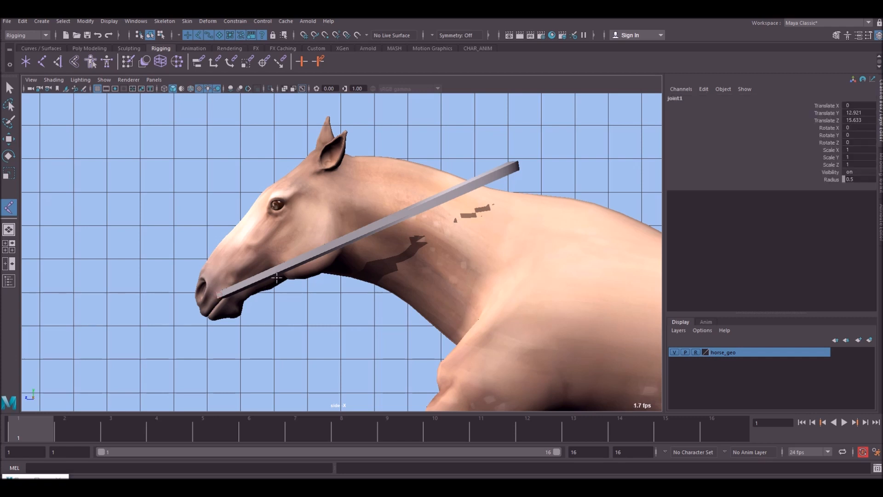
click(104, 80)
click(129, 235)
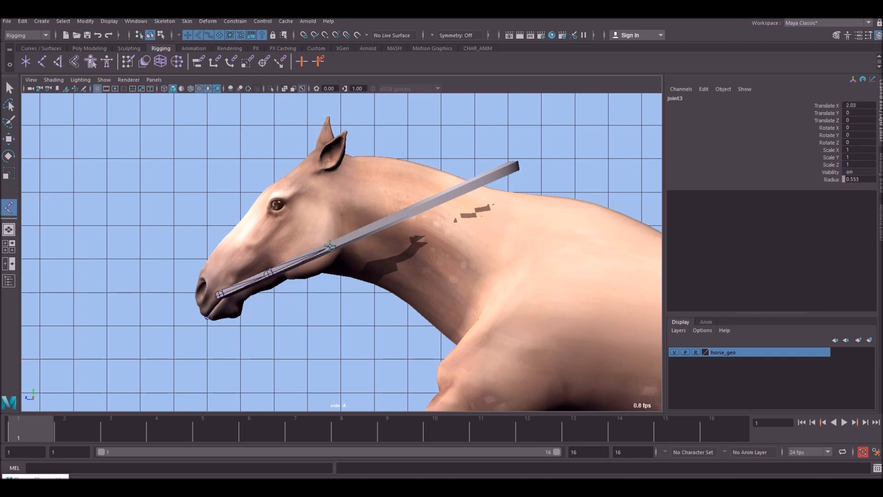
click(459, 191)
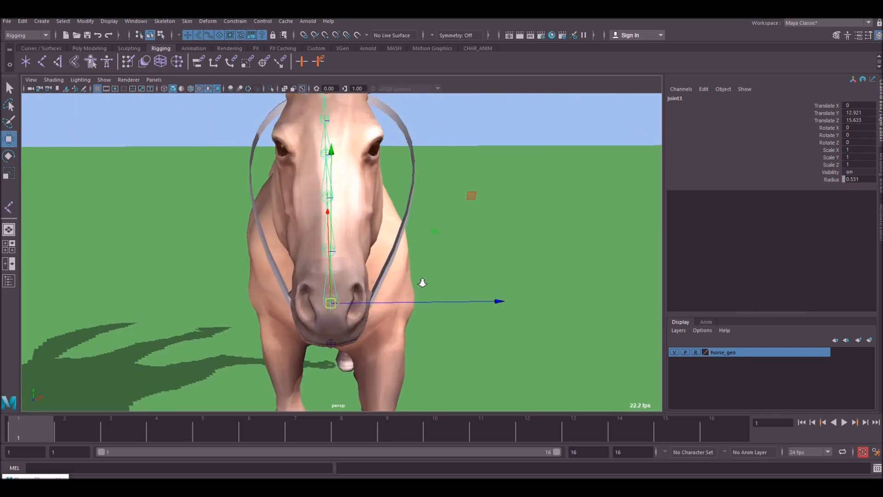
Step: Shift the joint chain's root to Translate X 0.724 at the strap's end and move the second joint outwards onto the strap
scroll(414, 286, up, 3)
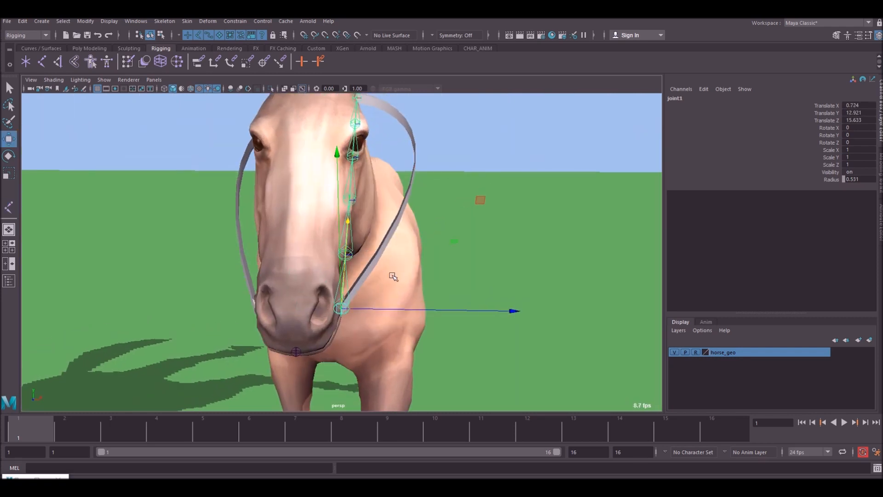
click(387, 242)
click(353, 254)
drag(386, 256, 418, 254)
alt+middle_drag(401, 179, 376, 220)
Step: Move the remaining joints of the chain sideways so they follow the strap's curve up to the neck
click(376, 220)
click(362, 230)
drag(397, 234, 423, 233)
alt+drag(423, 233, 364, 267)
click(426, 221)
click(425, 219)
alt+drag(425, 202, 405, 239)
drag(401, 177, 414, 177)
click(506, 194)
alt+drag(506, 193, 483, 268)
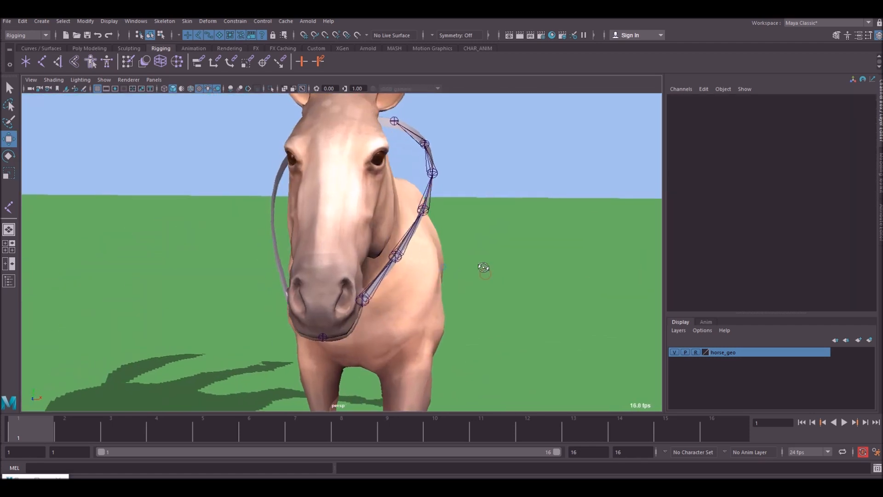
Step: Create a single joint and place it at the centre of the horse's muzzle, about X 0.008, Y 12.878, Z 15.702
alt+drag(323, 314, 443, 153)
click(164, 21)
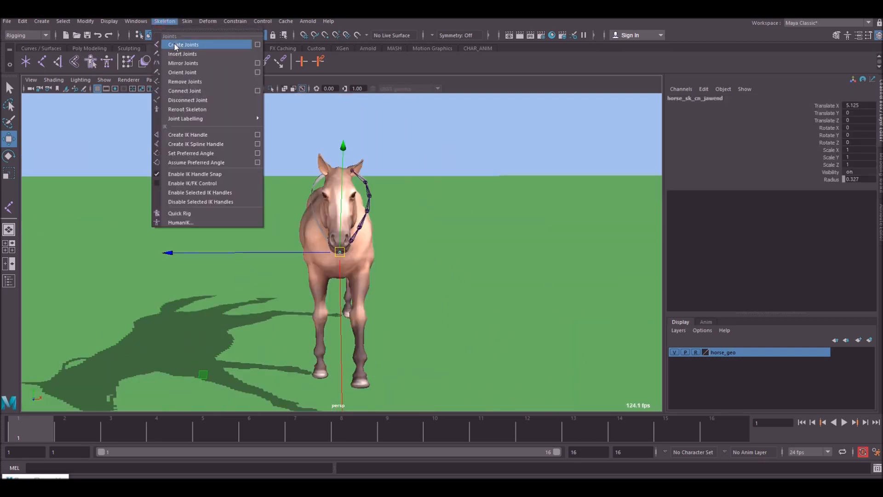
click(184, 40)
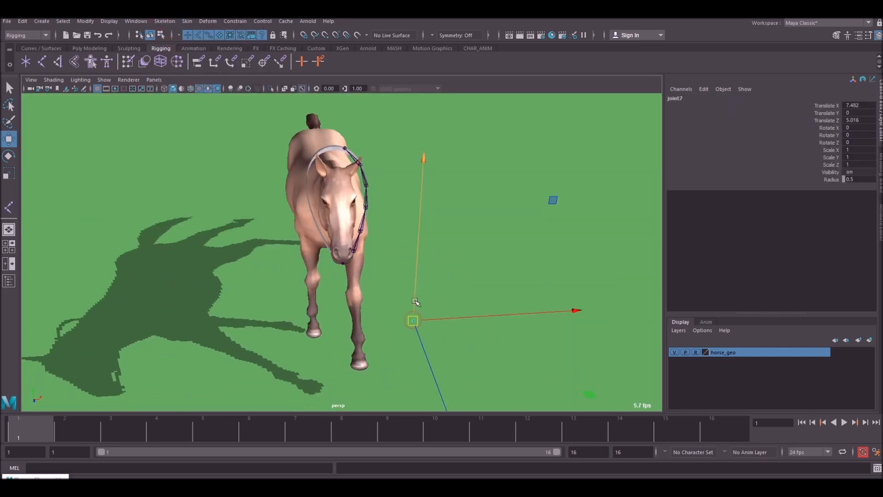
drag(415, 301, 418, 220)
alt+drag(478, 226, 413, 233)
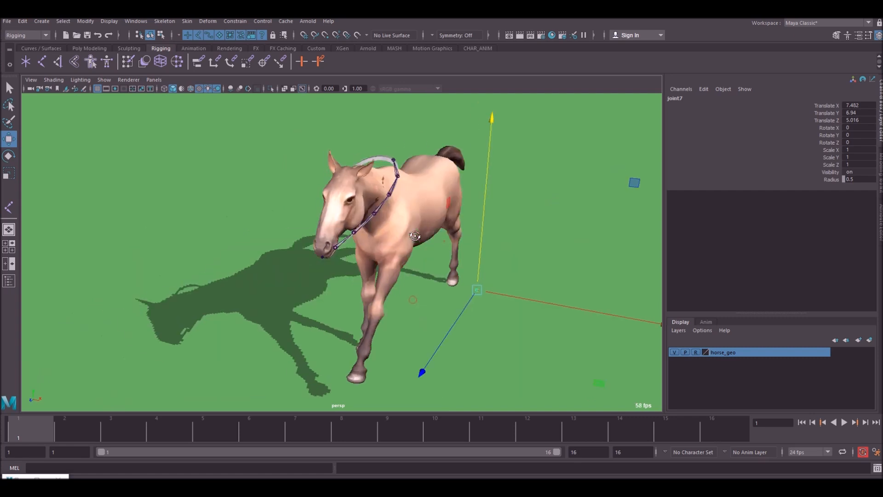
drag(519, 299, 494, 291)
drag(439, 299, 598, 290)
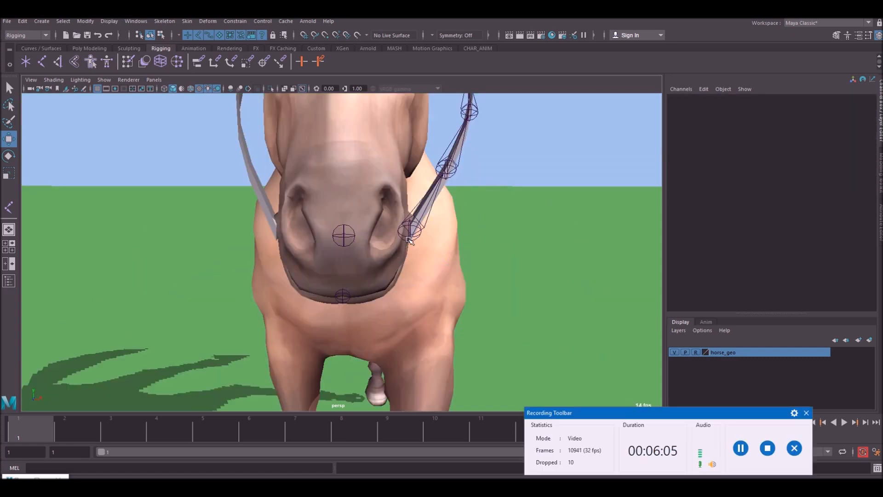
Step: Parent the root of the strap's joint chain to the central muzzle joint
click(410, 233)
shift+click(343, 234)
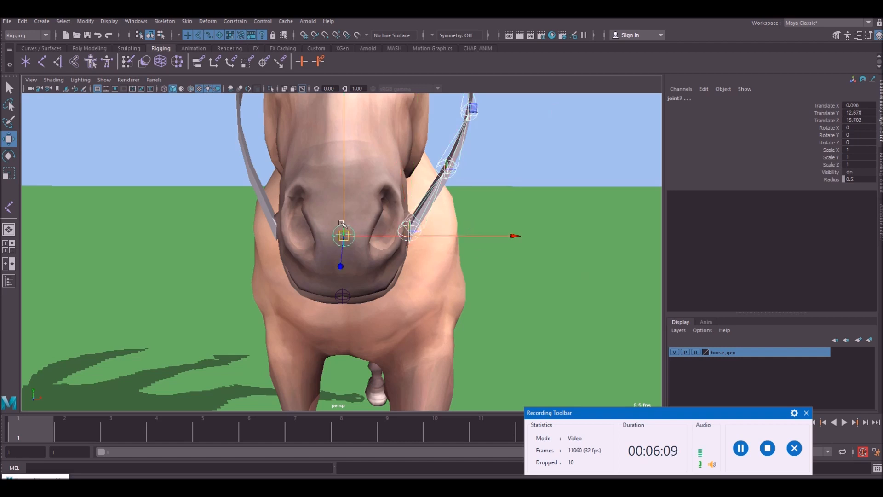
key(p)
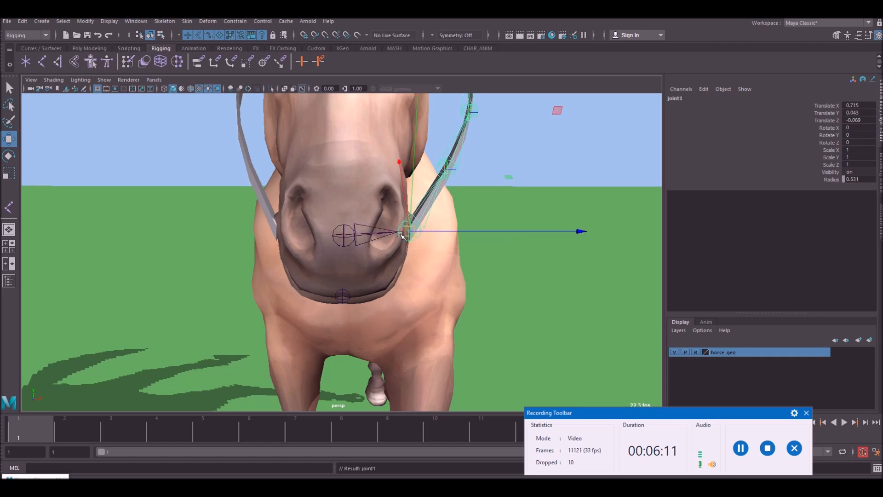
click(504, 180)
Step: Mirror the strap's joint chain across the YZ plane with the Behavior function
click(409, 238)
alt+right_drag(449, 223, 422, 213)
alt+middle_drag(423, 213, 413, 253)
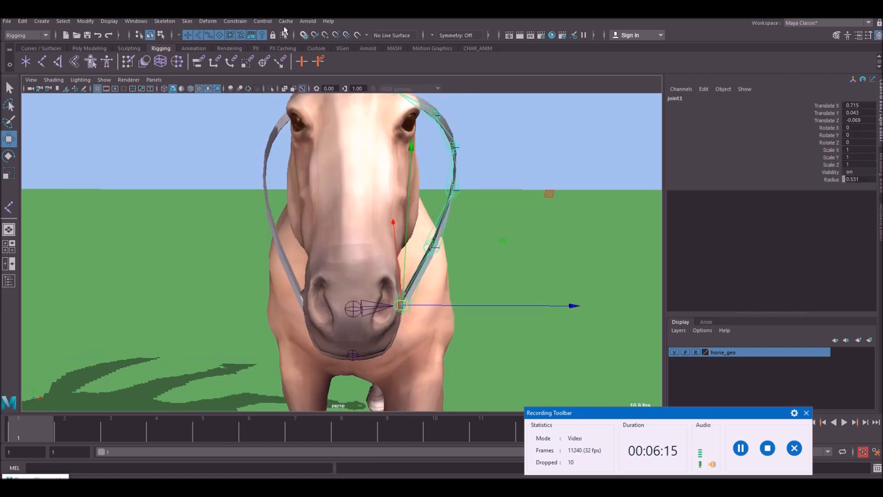
click(164, 21)
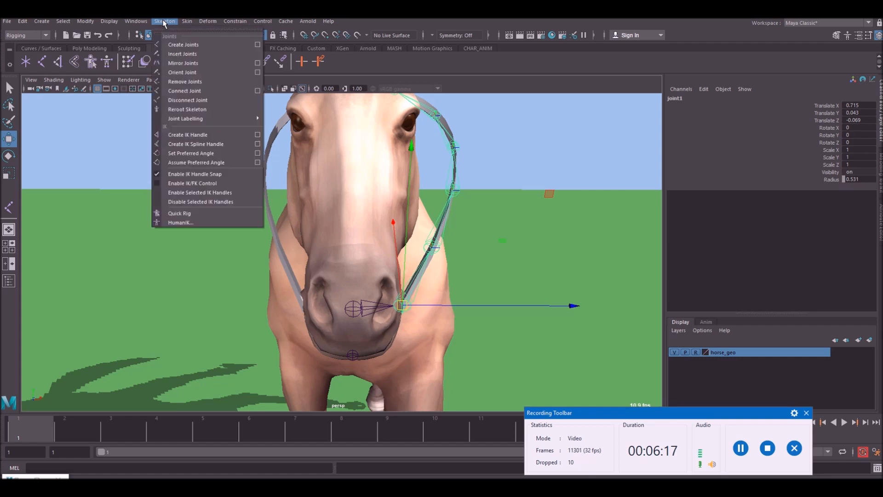
click(258, 64)
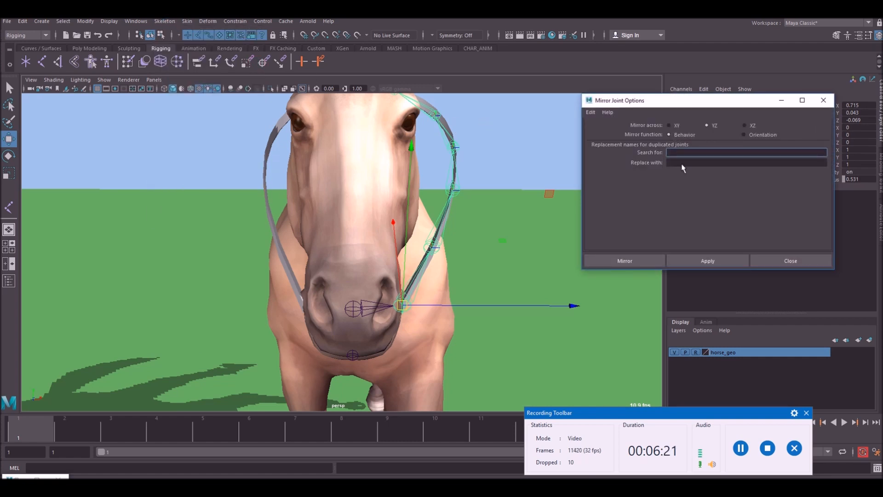
alt+drag(322, 240, 313, 240)
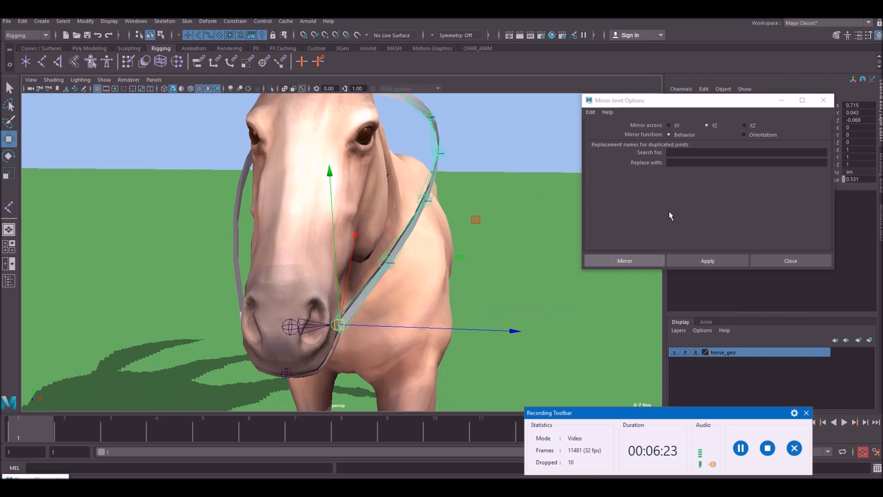
click(633, 261)
Step: Adjust the mirrored joints sideways so they line up with the other half of the strap
alt+drag(313, 239, 308, 273)
click(271, 274)
alt+middle_drag(308, 272, 312, 319)
click(259, 246)
drag(298, 247, 304, 246)
alt+middle_drag(304, 198, 315, 243)
click(281, 237)
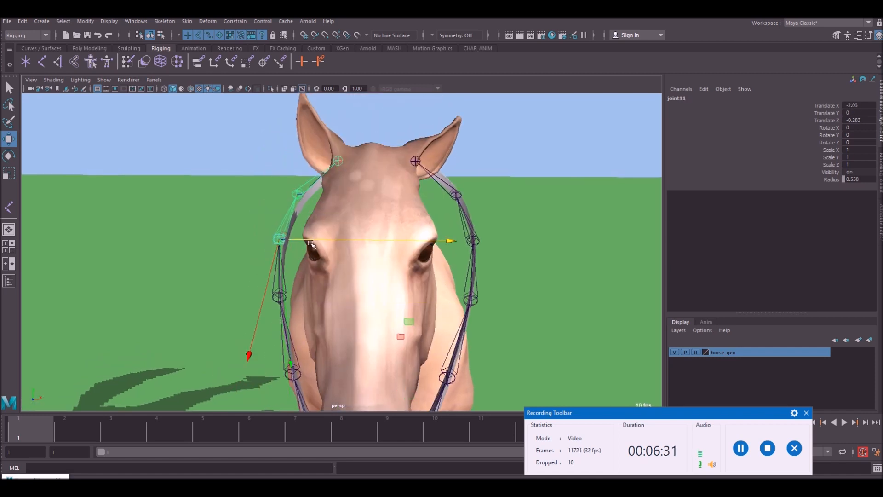
scroll(312, 244, down, 3)
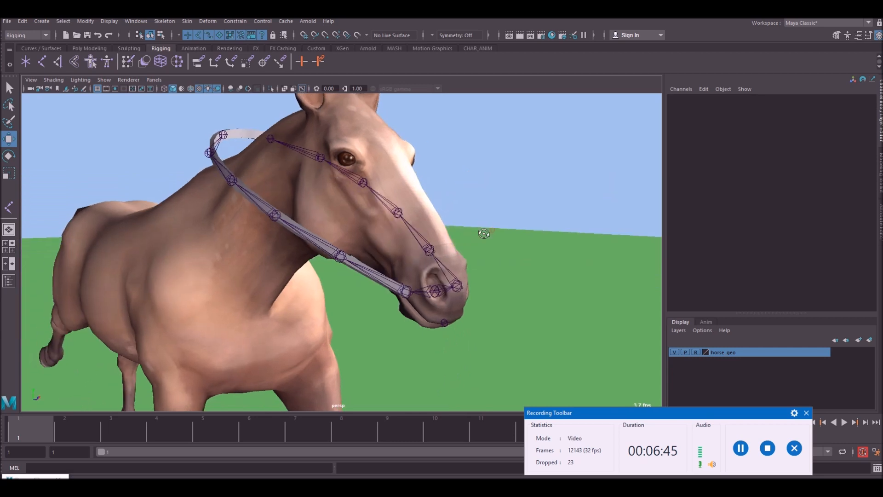
Step: Create an IK handle from the mirrored chain's root joint to its end joint, then test its movement and undo the test
alt+drag(484, 233, 483, 244)
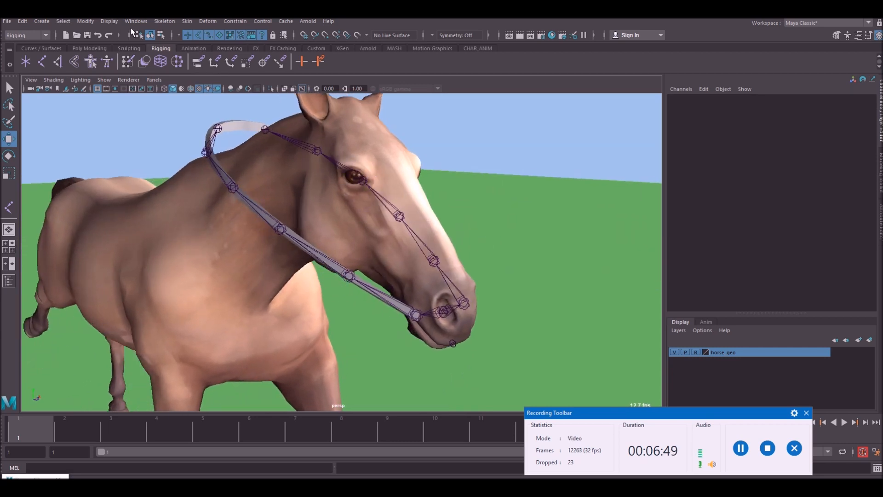
click(168, 23)
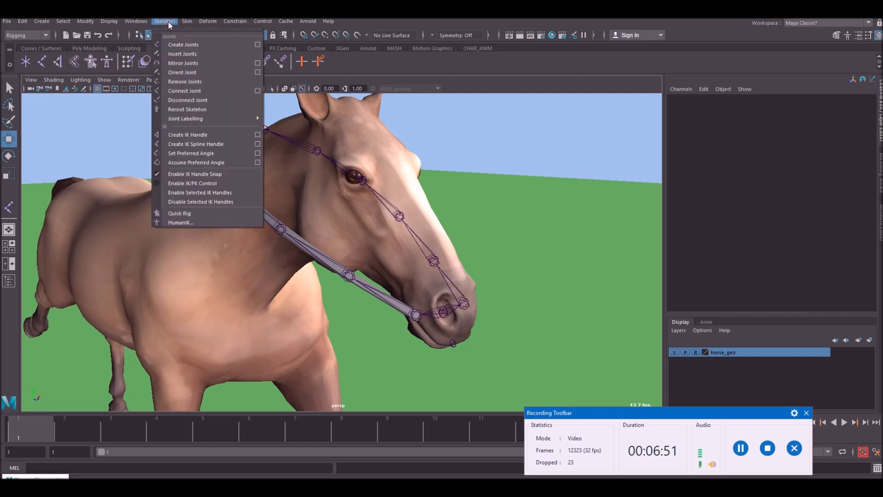
click(206, 136)
click(417, 318)
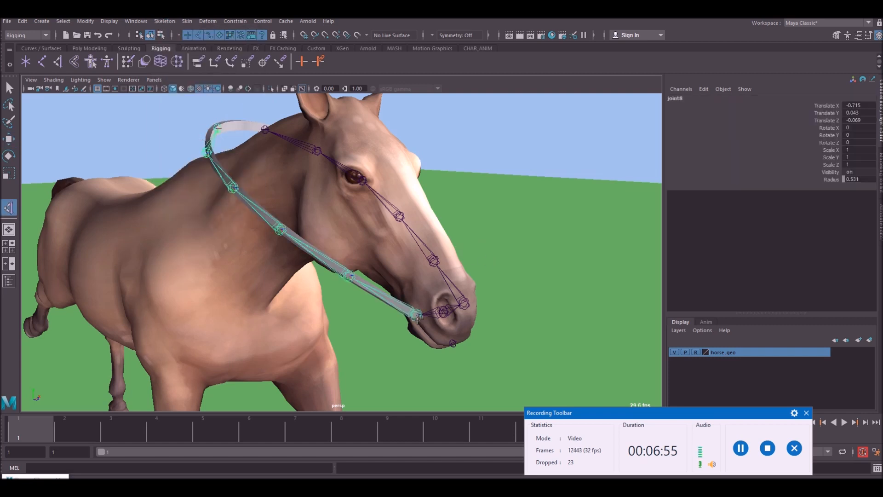
alt+middle_drag(226, 136, 237, 156)
click(229, 145)
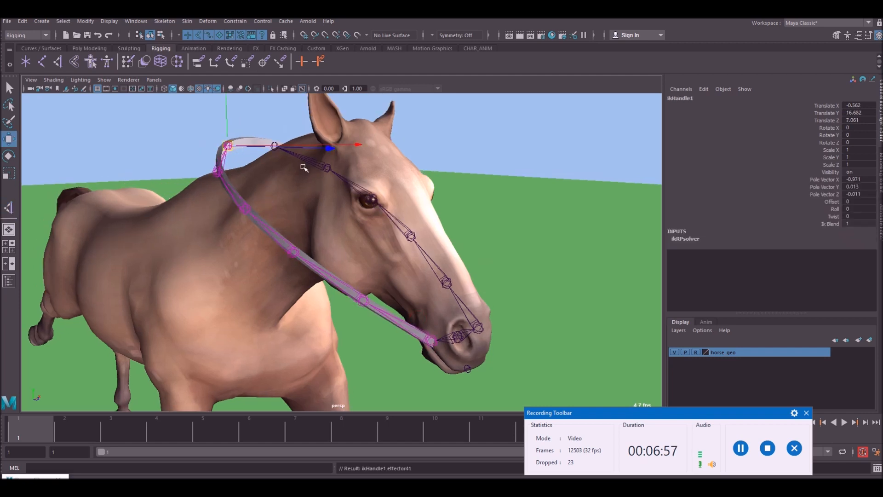
mouse_move(228, 145)
mouse_down()
mouse_move(202, 142)
mouse_move(225, 147)
mouse_move(235, 163)
mouse_move(237, 155)
mouse_up()
key(ctrl+z)
Step: Open the Outliner and select both IK handles, ikHandle1 and ikHandle2
alt+drag(392, 194, 257, 189)
click(136, 21)
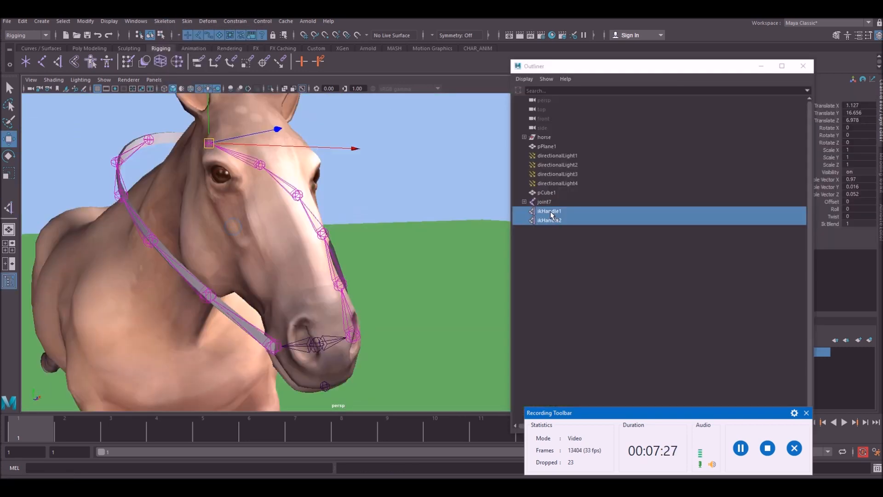
Step: Bind the strap mesh pCube1 to the joint hierarchy under joint7 with Bind Skin
scroll(276, 207, down, 2)
alt+middle_drag(208, 182, 229, 195)
mouse_move(241, 167)
mouse_down()
mouse_move(239, 193)
mouse_move(226, 194)
mouse_move(257, 180)
mouse_move(244, 184)
mouse_up()
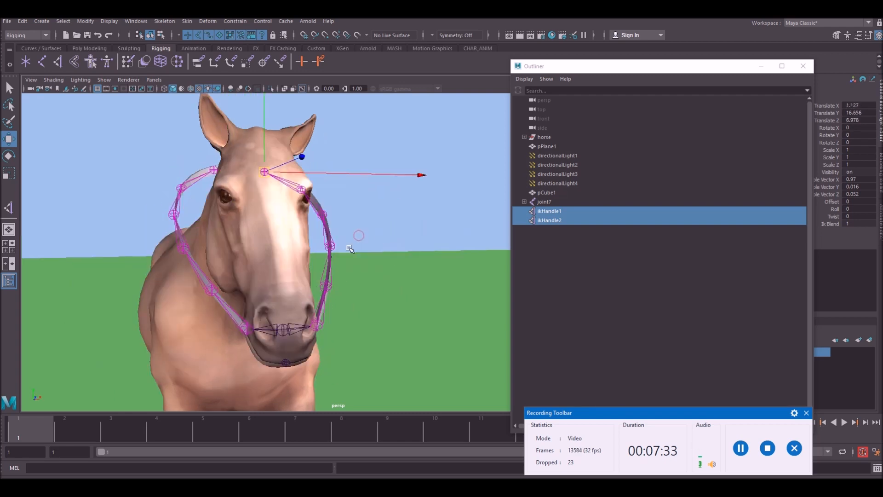
alt+drag(350, 246, 359, 247)
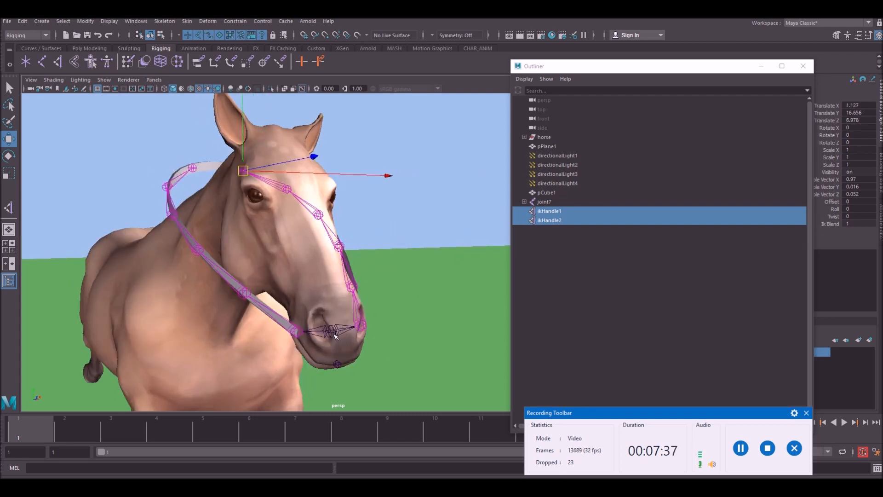
click(332, 333)
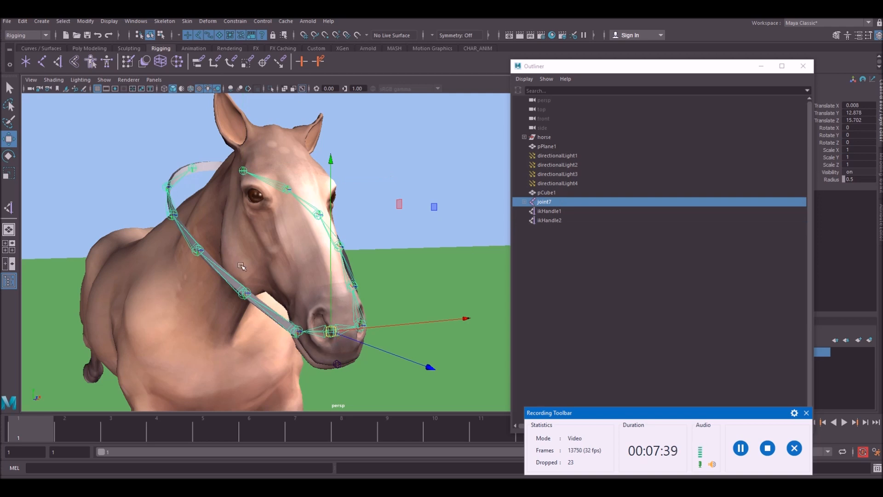
shift+click(179, 170)
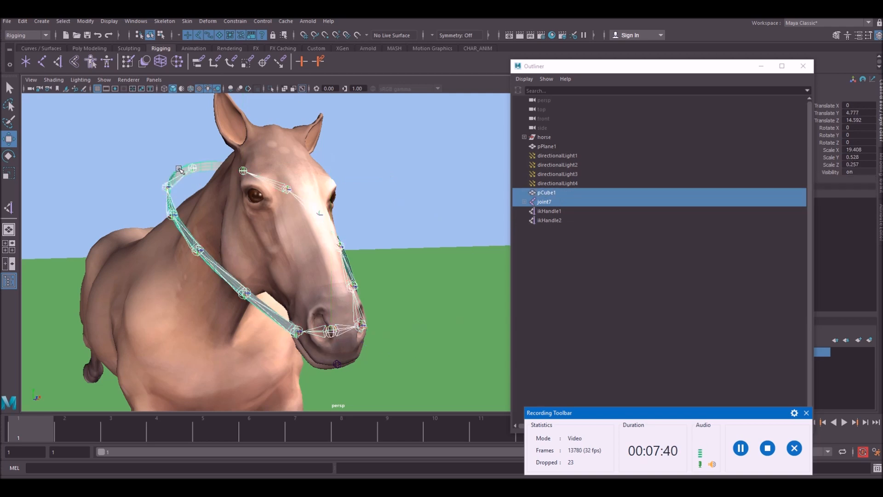
click(188, 22)
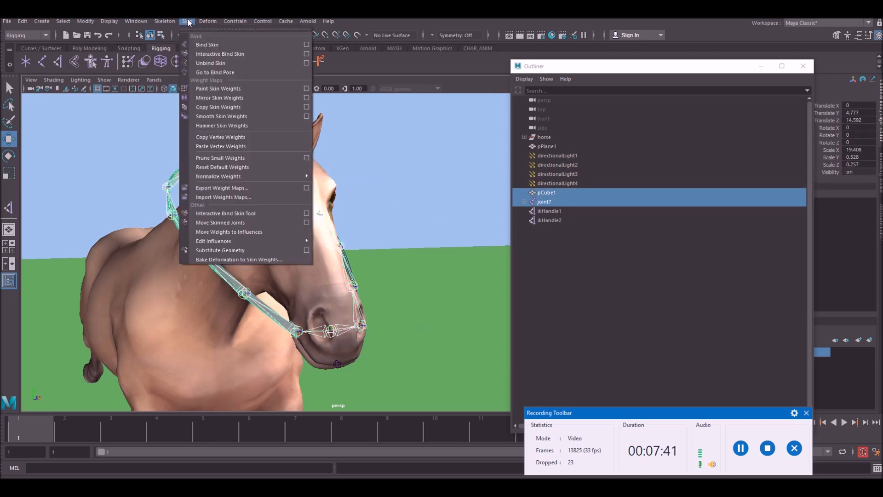
click(266, 45)
click(419, 207)
Step: Select both IK handles and move them together to test how the bound strap deforms
click(566, 212)
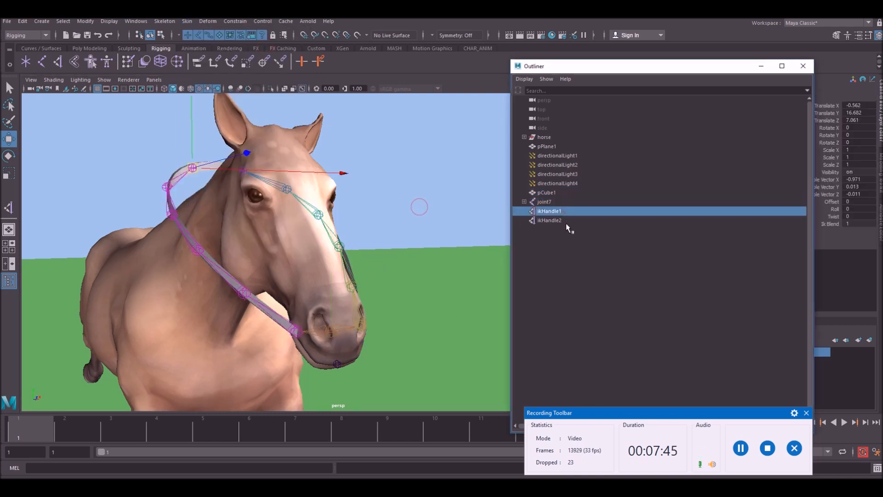
shift+click(567, 221)
drag(244, 170, 299, 184)
drag(195, 161, 199, 143)
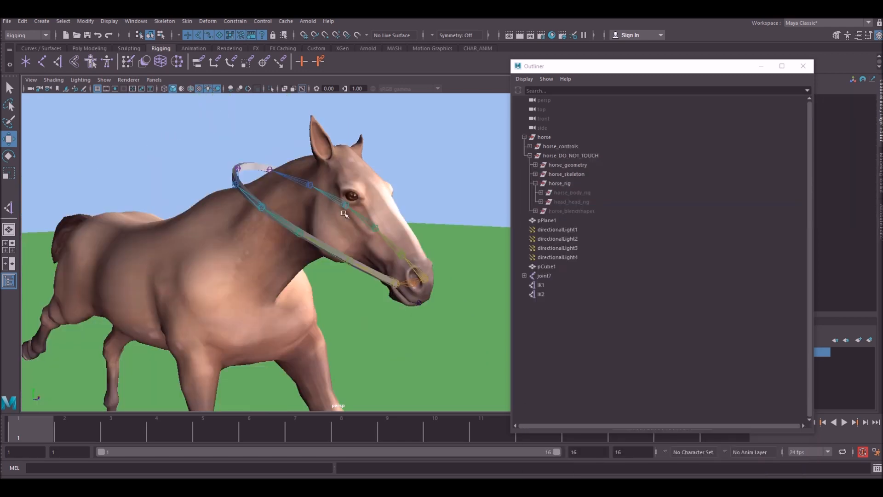
Step: Create a locator and move it above the horse's neck, near the strap's rear end where the two IK handles sit
click(41, 21)
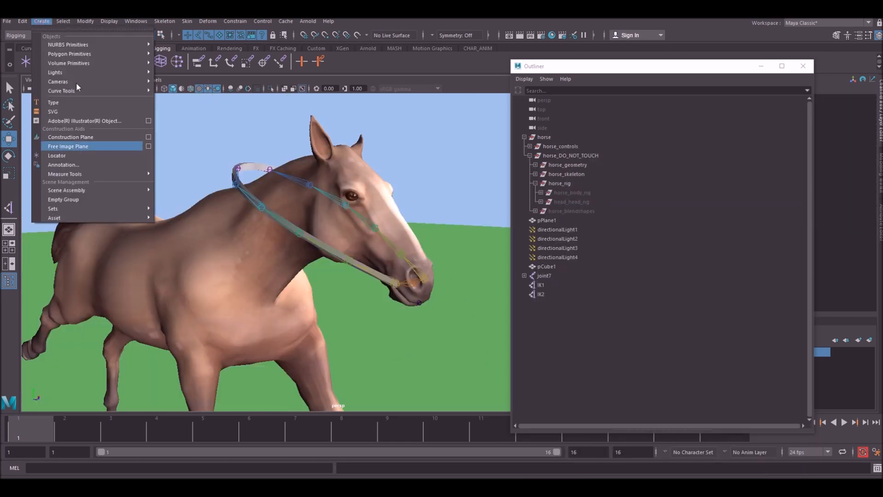
mouse_move(132, 174)
click(168, 179)
alt+drag(119, 160, 359, 189)
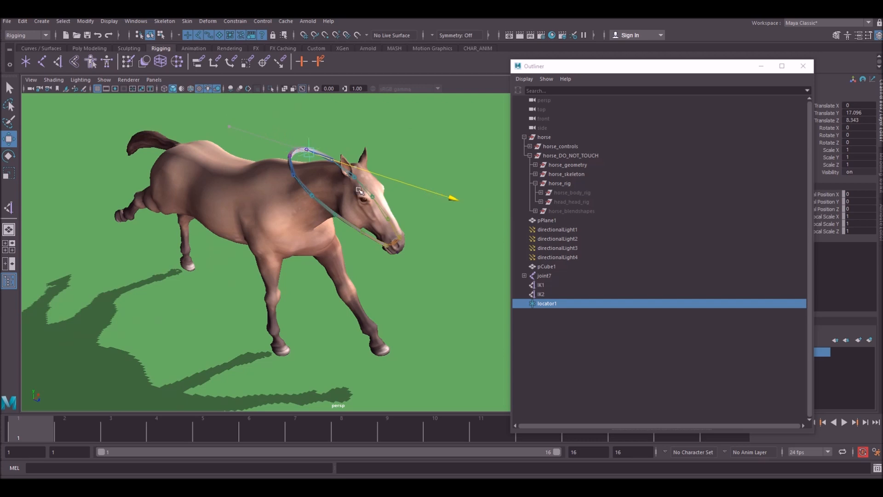
alt+drag(319, 225, 309, 236)
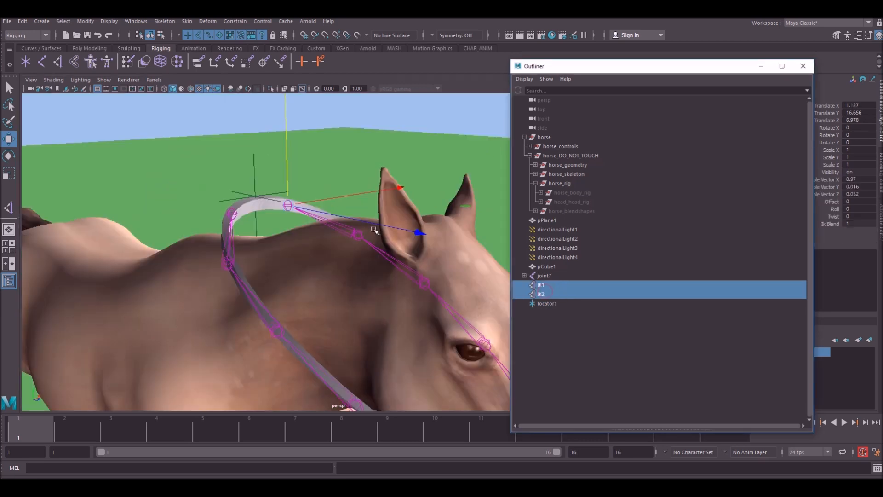
Step: Parent IK1 and IK2 under locator1, then move the locator to test that it drives the reins
alt+drag(375, 229, 378, 207)
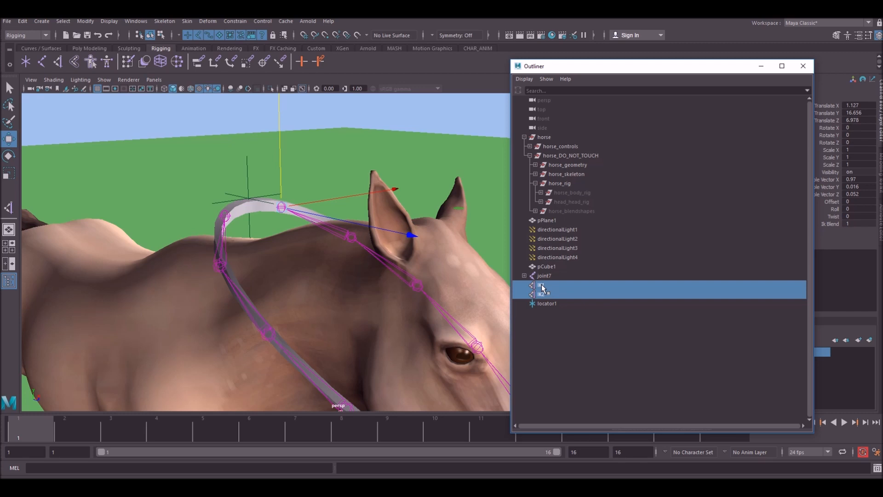
middle_drag(543, 289, 544, 304)
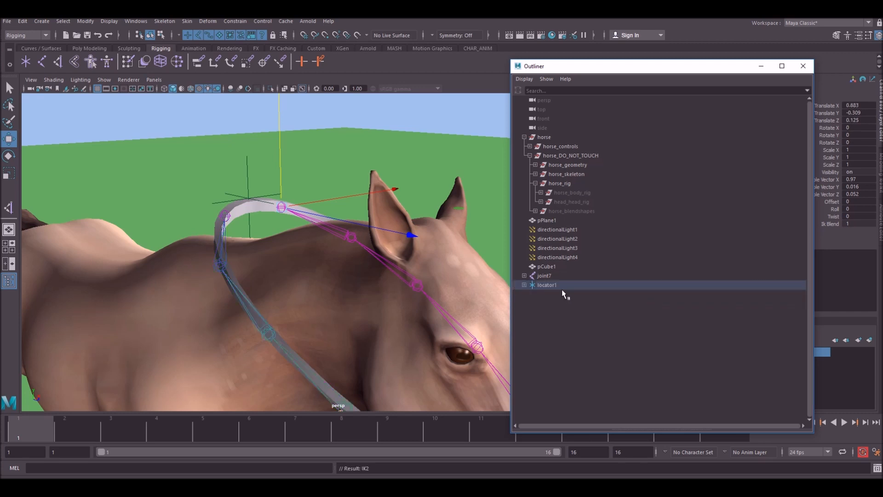
click(561, 286)
drag(249, 197, 276, 203)
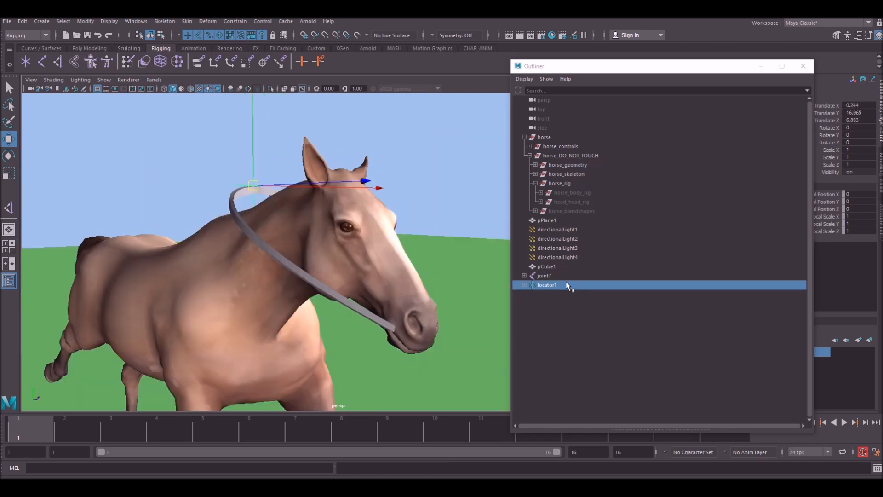
alt+drag(392, 205, 350, 207)
drag(250, 187, 253, 183)
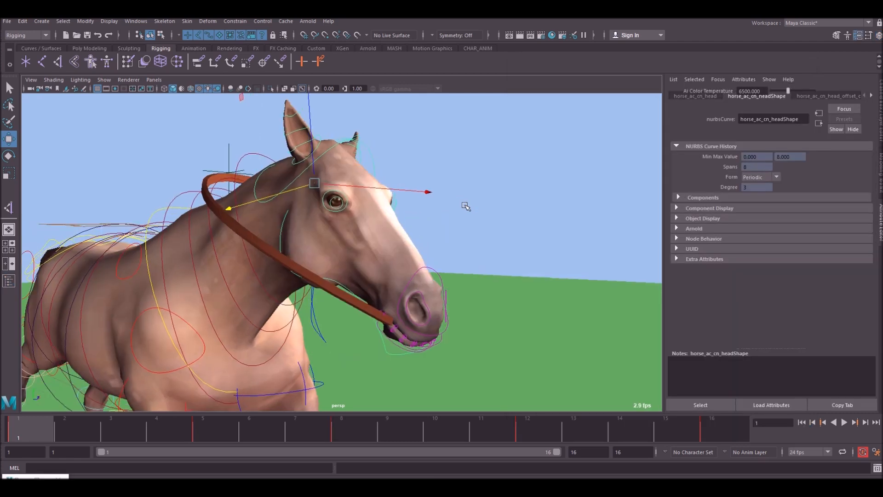
Step: Rotate the horse's head control to check how the reins react, and undo the rotation
alt+drag(465, 206, 443, 204)
key(e)
drag(412, 157, 411, 226)
key(ctrl+z)
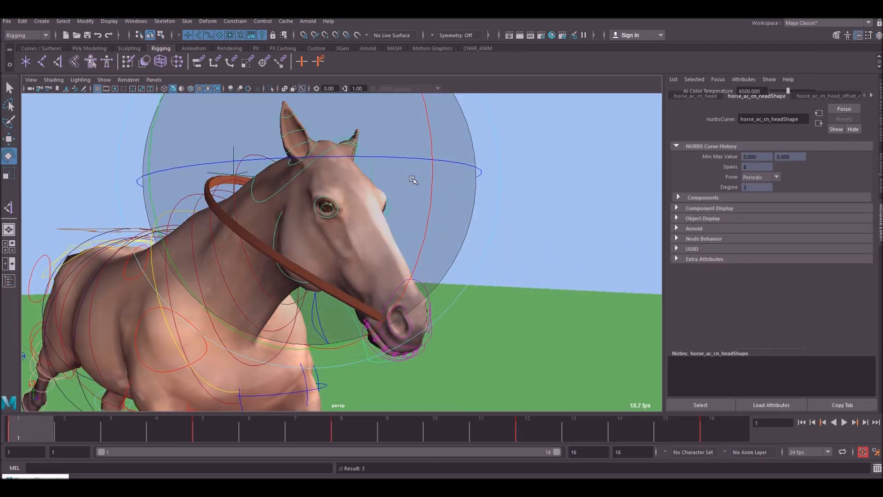
Step: Open the Outliner and parent the reins' root joint, joint7, under the horse's head control
click(136, 21)
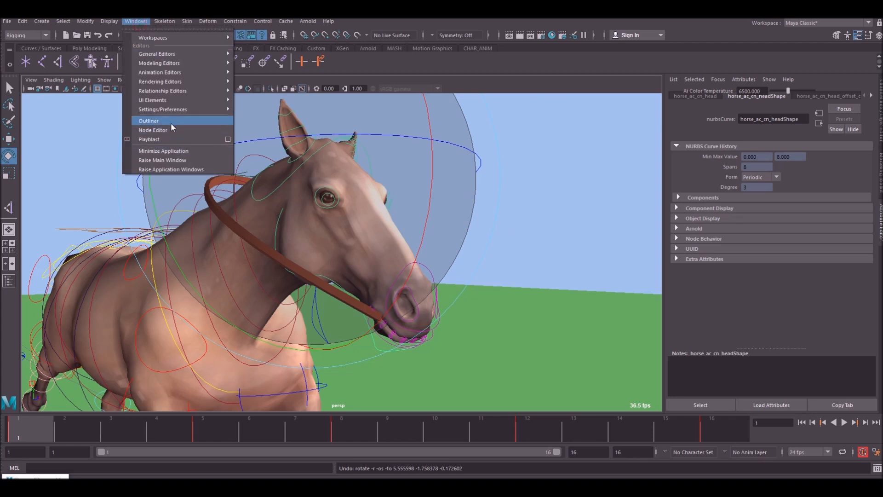
click(138, 118)
key(w)
alt+drag(386, 165, 416, 142)
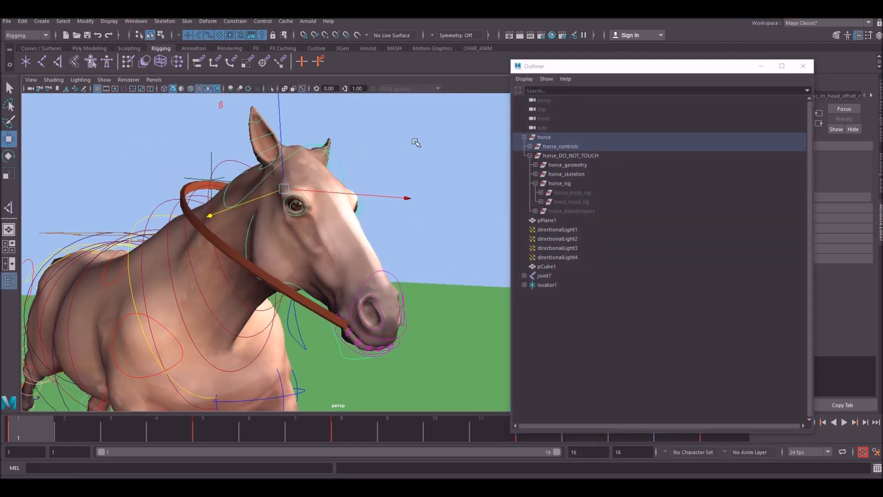
click(417, 142)
click(550, 276)
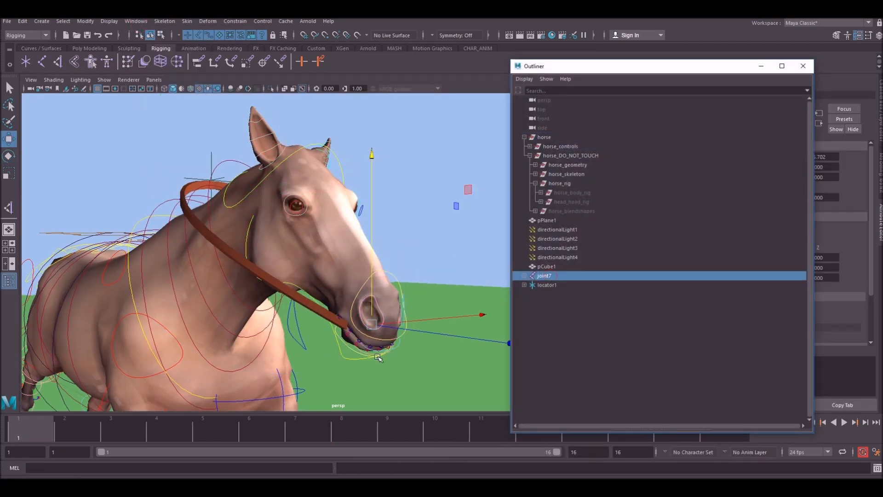
click(299, 143)
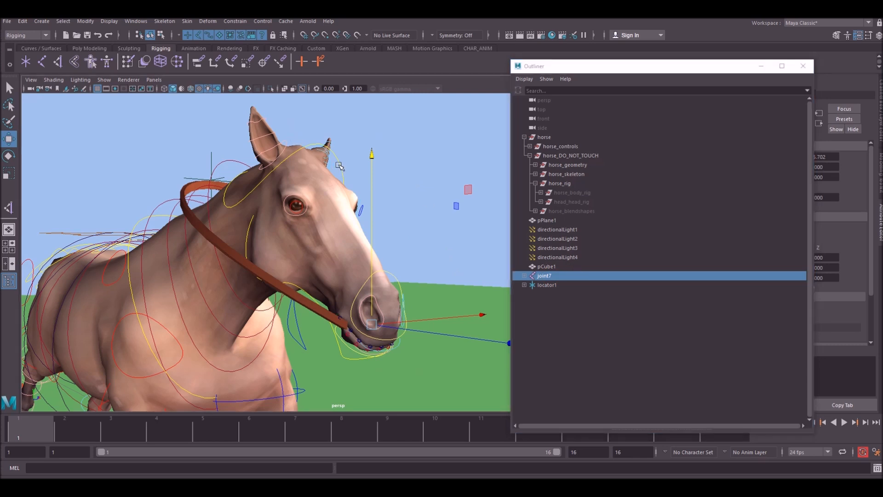
key(Delete)
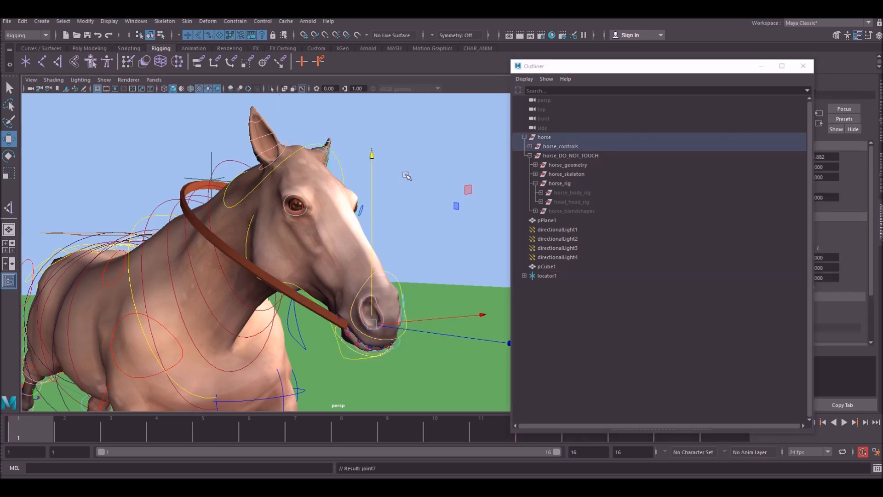
Step: Test the parented reins by rotating the horse's head control, undo the rotation, and select the locator above the neck
click(344, 173)
key(e)
drag(374, 178, 337, 202)
key(ctrl+z)
alt+drag(363, 161, 332, 152)
alt+drag(331, 151, 315, 174)
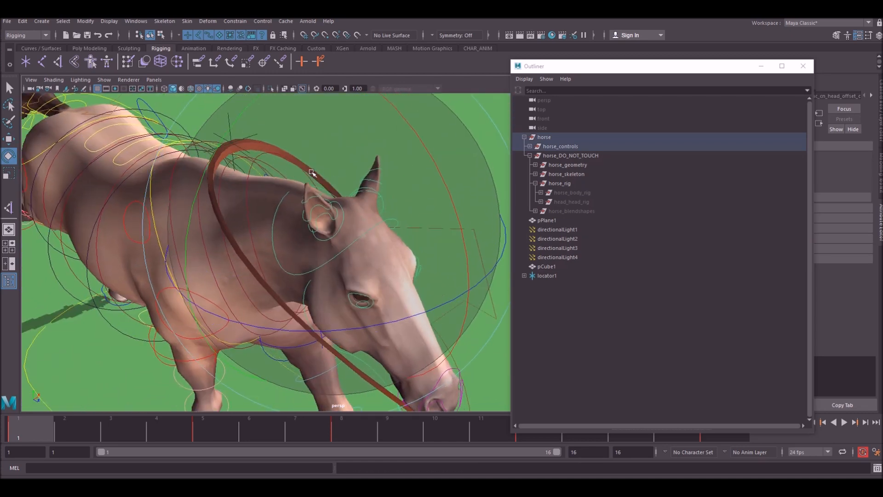
key(ctrl+z)
key(w)
alt+drag(227, 141, 244, 189)
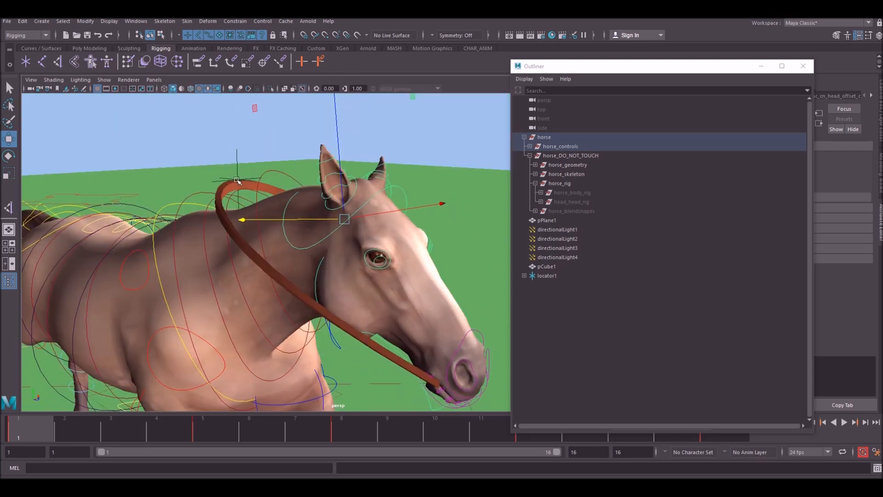
click(237, 179)
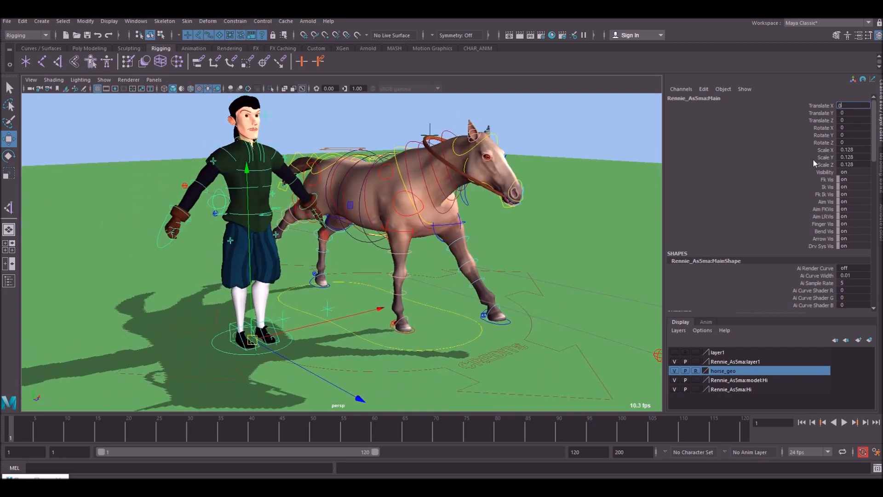
Step: Set Translate X of the rider's Rennie_AsSma:Main control to 0
key(Return)
alt+drag(510, 212, 426, 230)
alt+right_drag(426, 230, 305, 256)
alt+drag(305, 256, 360, 274)
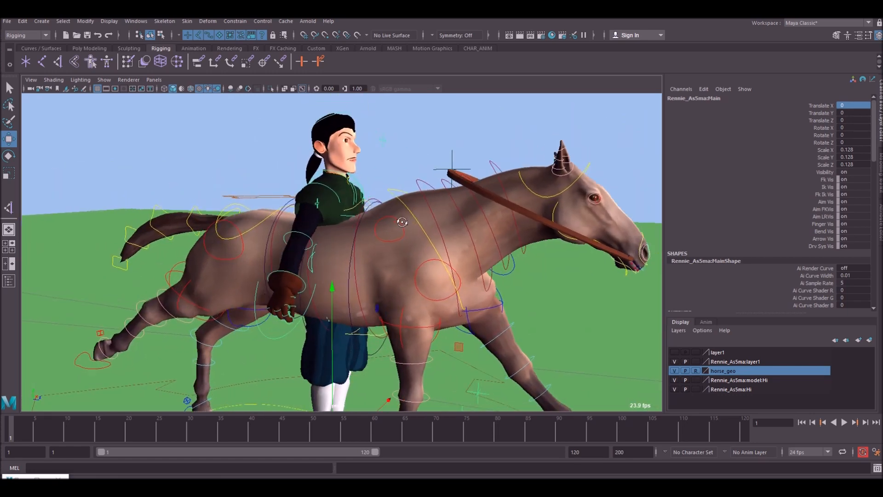
click(54, 80)
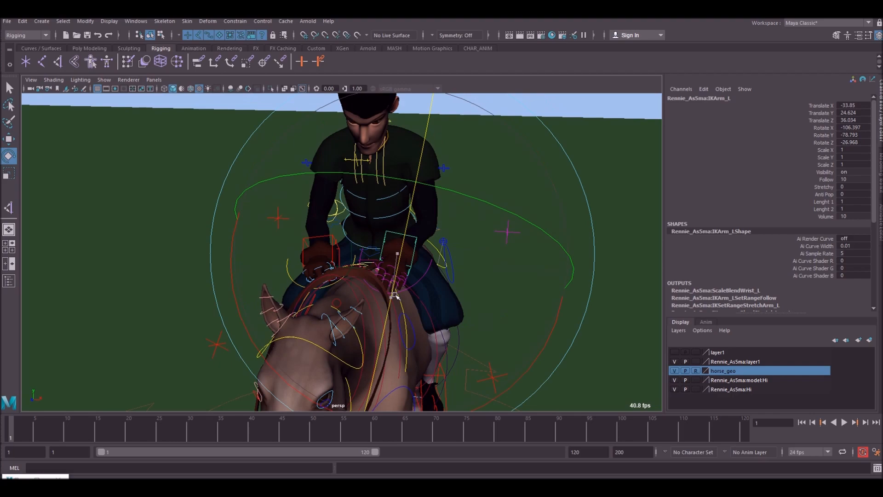
Step: Adjust the rider's left arm IK and RootX_M controls so the character sits on the horse's back with hands on the reins
drag(828, 121, 834, 152)
key(w)
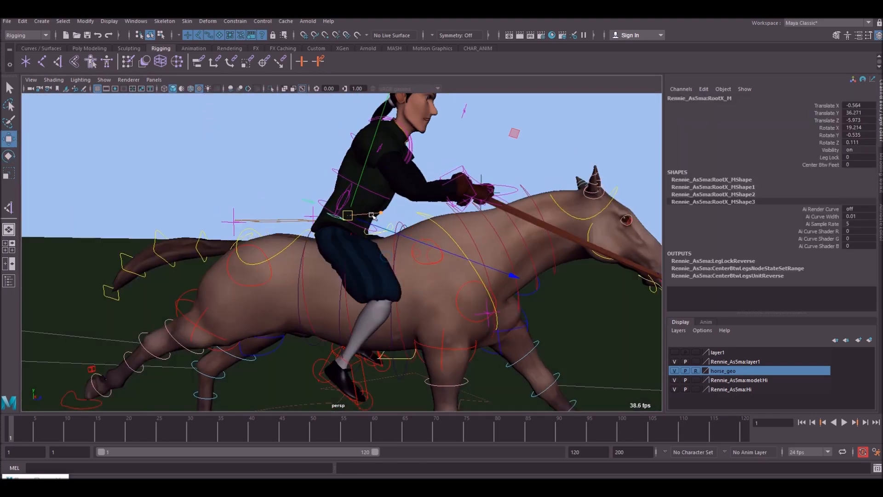
click(361, 187)
click(390, 311)
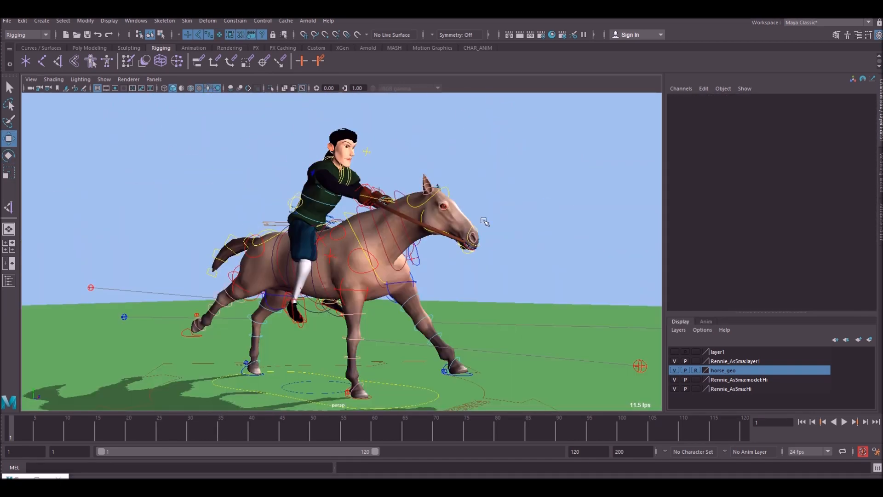
Step: Examine the rider's seated pose, hands and right leg on the horse while scrubbing the first frames of the timeline
alt+drag(485, 222, 502, 237)
scroll(344, 301, down, 2)
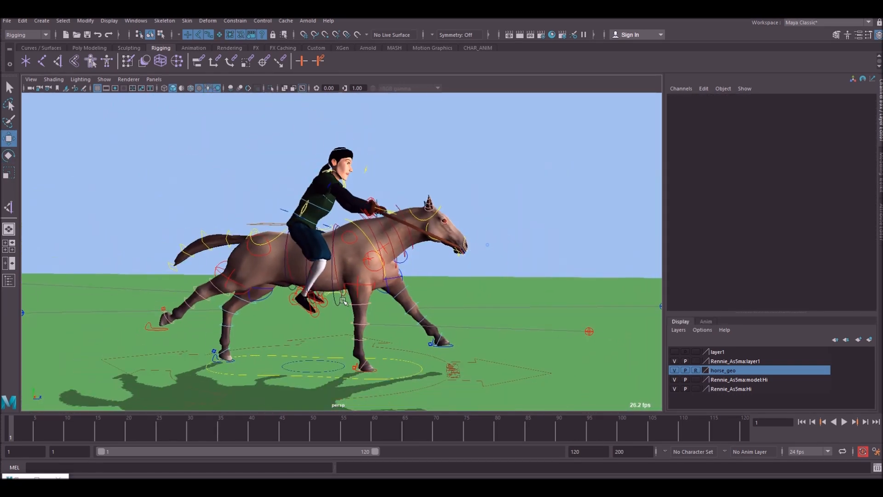
mouse_move(16, 425)
mouse_down()
mouse_move(112, 434)
mouse_move(5, 435)
mouse_up()
alt+drag(404, 288, 373, 287)
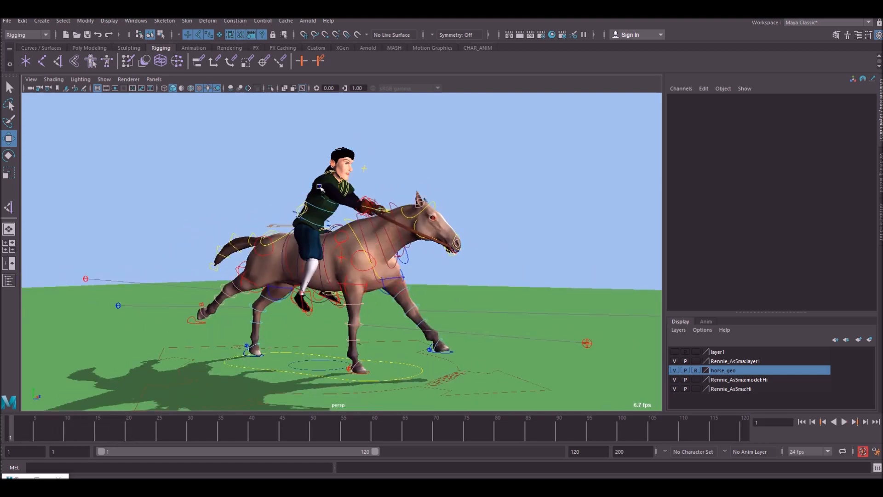
alt+drag(323, 248, 374, 225)
scroll(256, 339, up, 3)
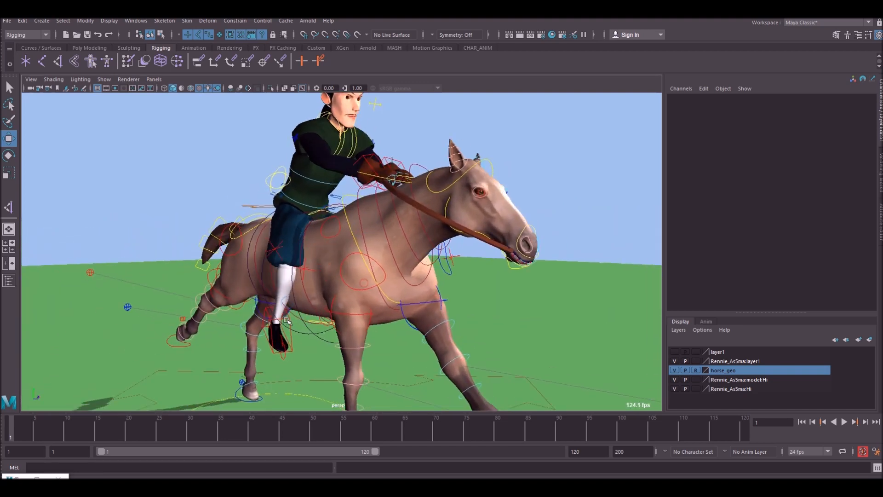
click(296, 317)
alt+drag(296, 318, 394, 311)
drag(31, 430, 11, 428)
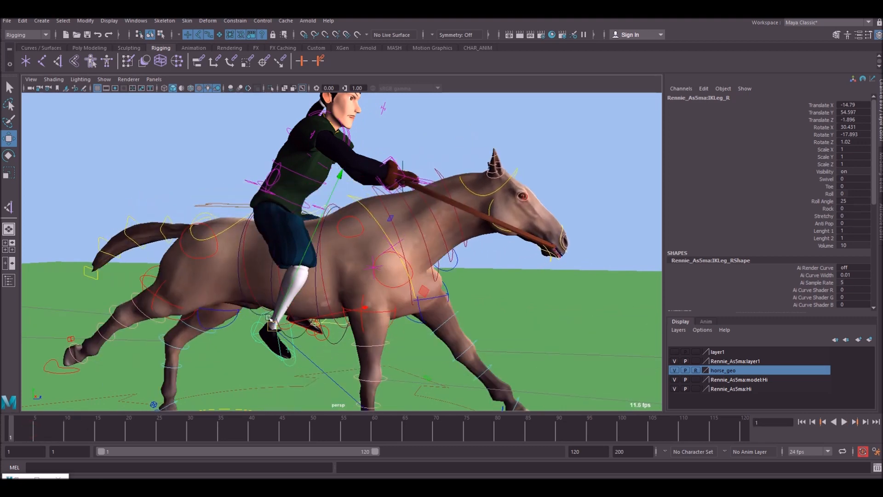
Step: Move the rider's root control to test the body against the fixed hands and feet, and undo the move
click(255, 183)
drag(283, 192, 275, 166)
key(ctrl+z)
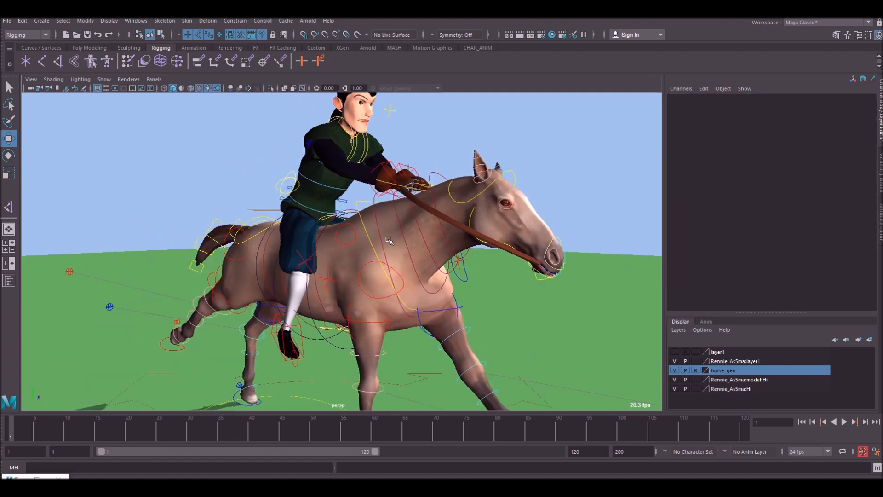
Step: Parent-constrain the rider's RootX_M control to the horse's Spine FK2 Inv control with Maintain offset on, all Translate axes on, and Rotate off
alt+drag(389, 240, 279, 184)
click(272, 186)
alt+drag(192, 214, 329, 243)
click(271, 211)
key(q)
mouse_move(400, 267)
alt+mouse_down()
mouse_move(434, 272)
mouse_move(392, 256)
alt+mouse_up()
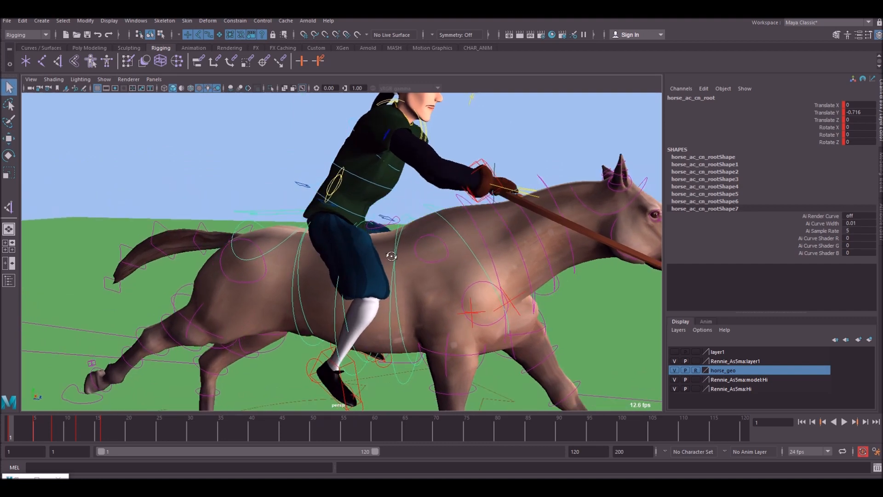
click(308, 185)
click(273, 189)
click(275, 214)
shift+click(301, 186)
alt+drag(319, 188, 299, 184)
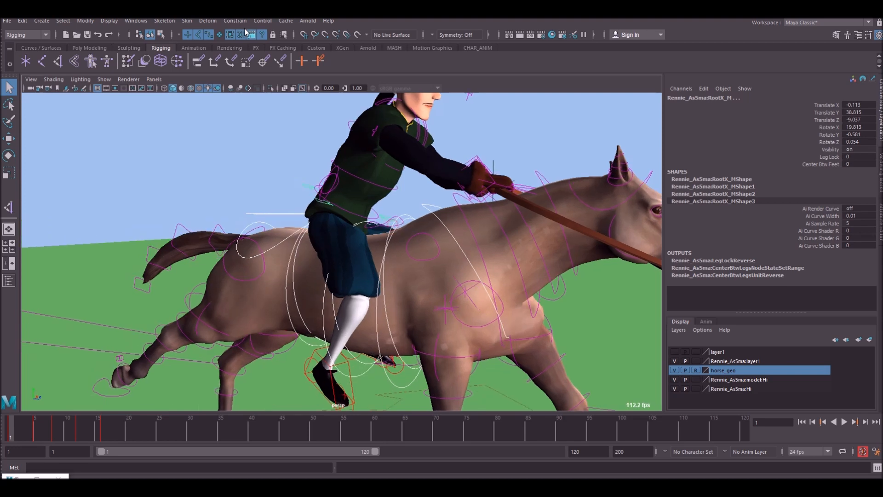
click(235, 20)
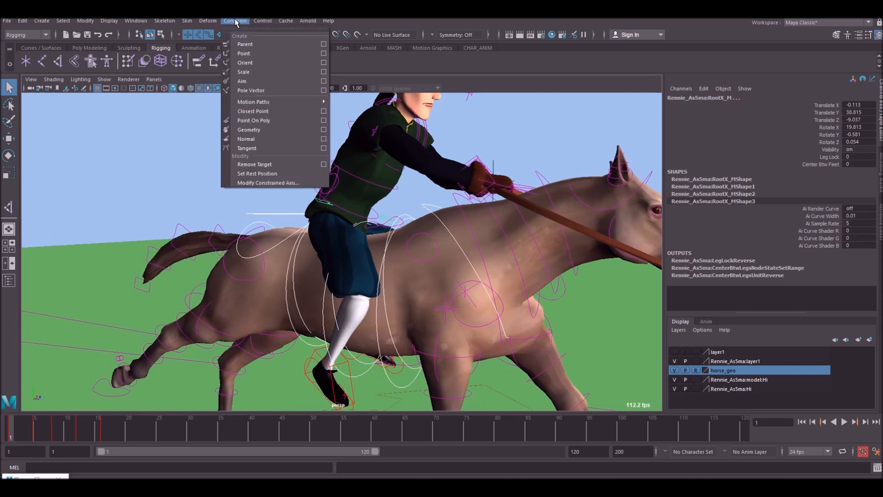
click(323, 45)
drag(665, 99, 583, 99)
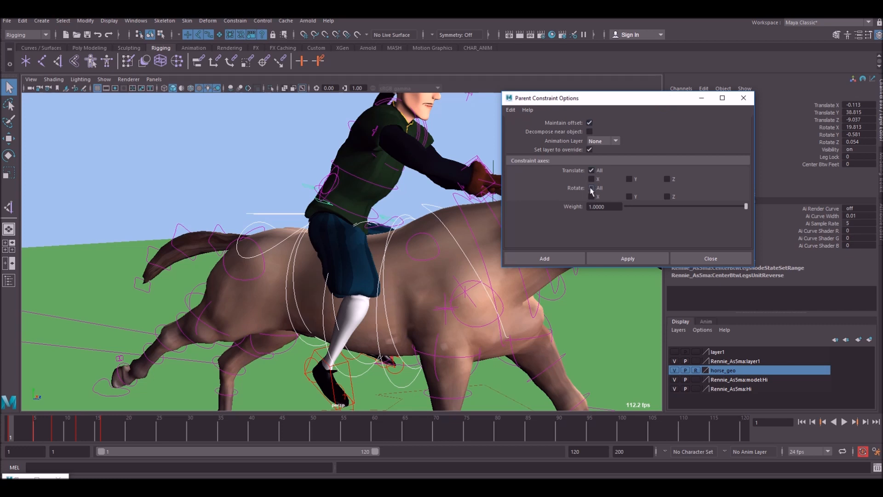
click(542, 258)
alt+middle_drag(205, 205, 187, 190)
drag(14, 434, 36, 433)
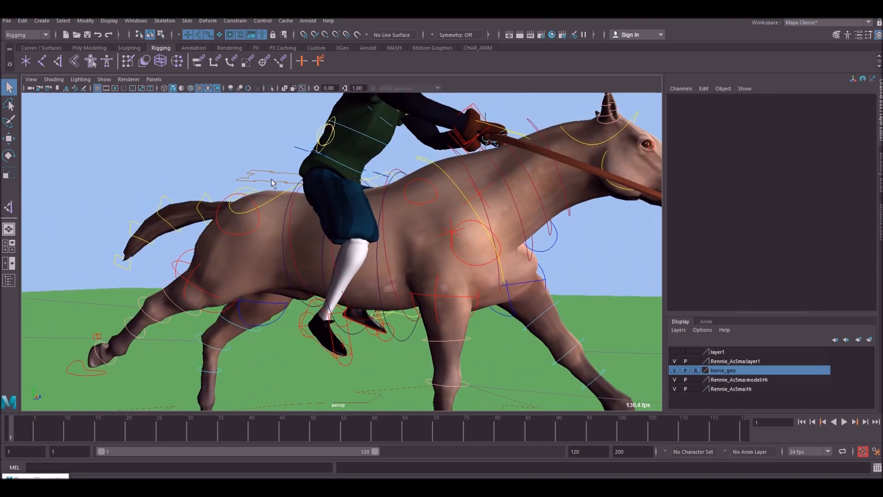
Step: Parent-constrain the rider's right leg IK control to the horse's body control above its back
click(271, 181)
click(351, 335)
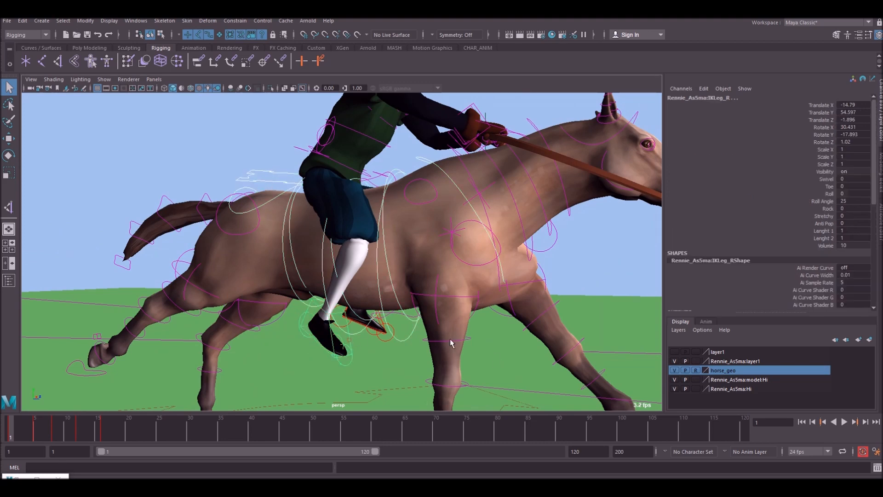
alt+drag(409, 280, 377, 271)
click(234, 22)
click(245, 44)
click(502, 170)
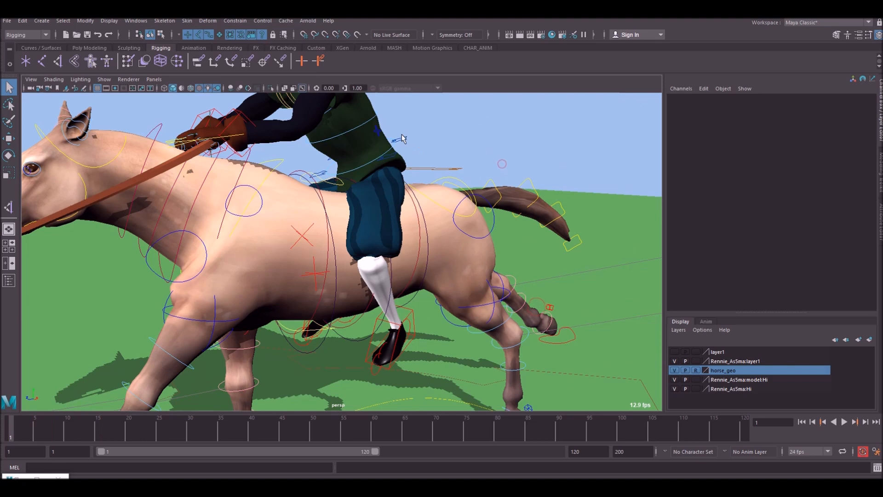
Step: Parent-constrain the rider's left leg IK control to the rider's RootX_M control
click(401, 139)
shift+click(411, 313)
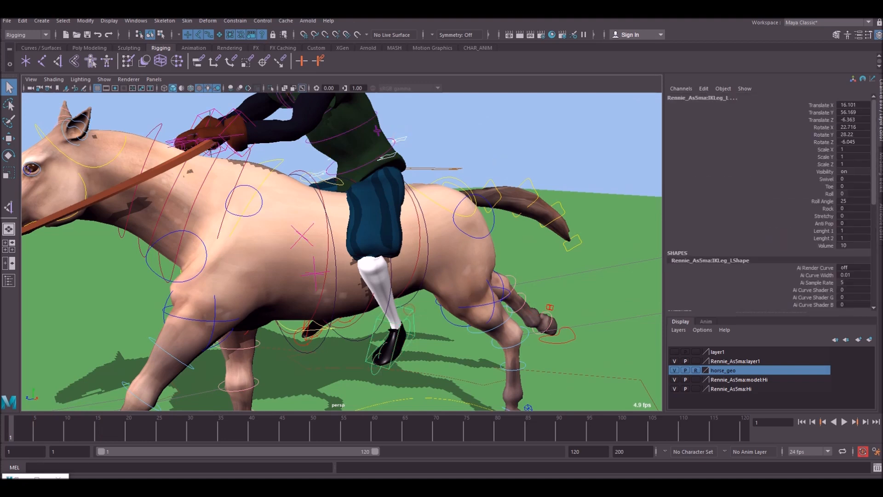
click(235, 20)
click(248, 50)
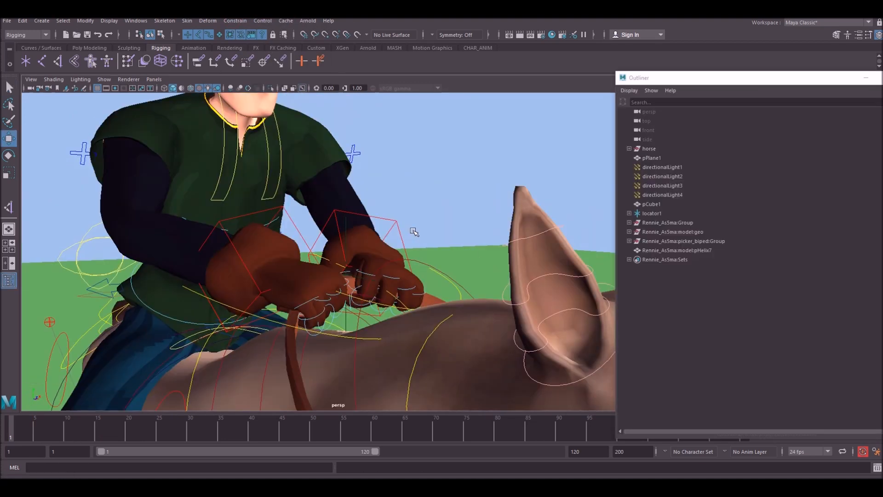
Step: Parent-constrain locator1 at the reins to the rider's right hand control, with Maintain offset and all Translate and Rotate axes on
alt+middle_drag(385, 248, 389, 241)
click(469, 234)
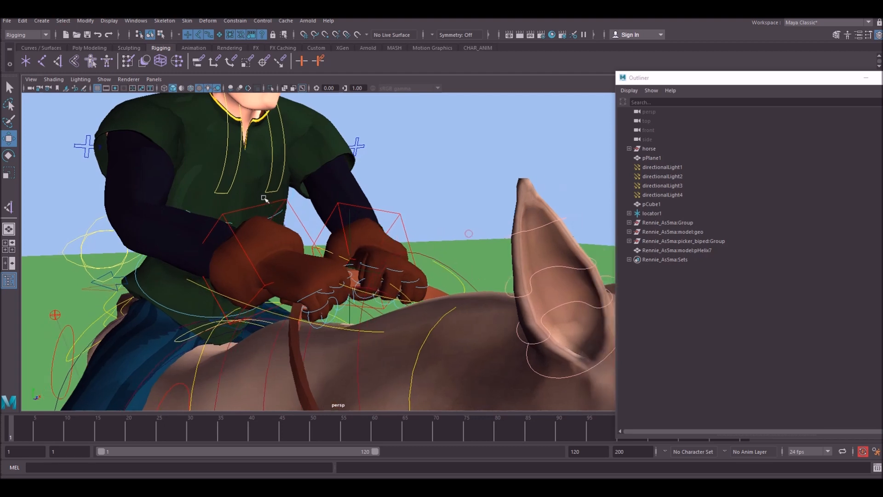
click(285, 202)
alt+drag(384, 269, 407, 275)
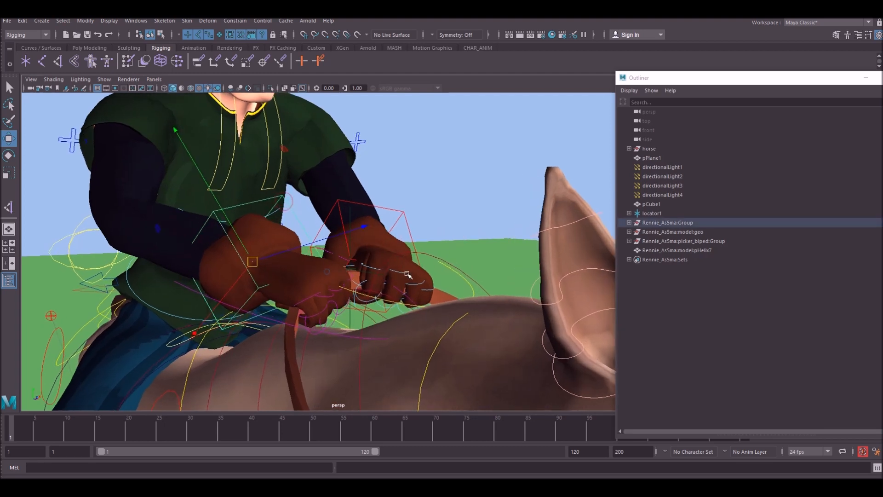
click(352, 214)
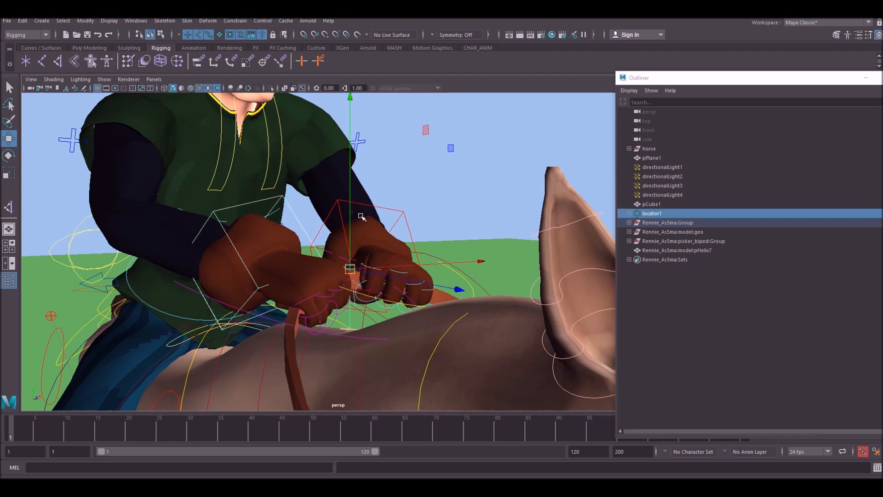
click(242, 20)
click(324, 45)
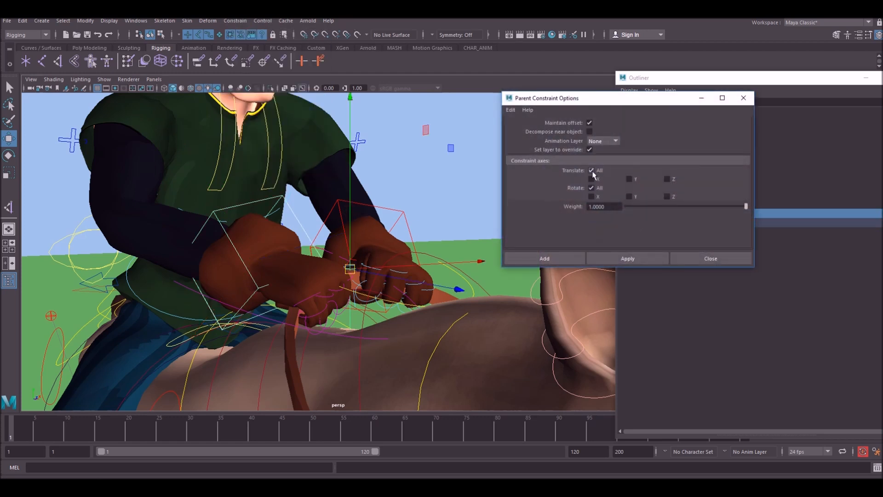
click(544, 258)
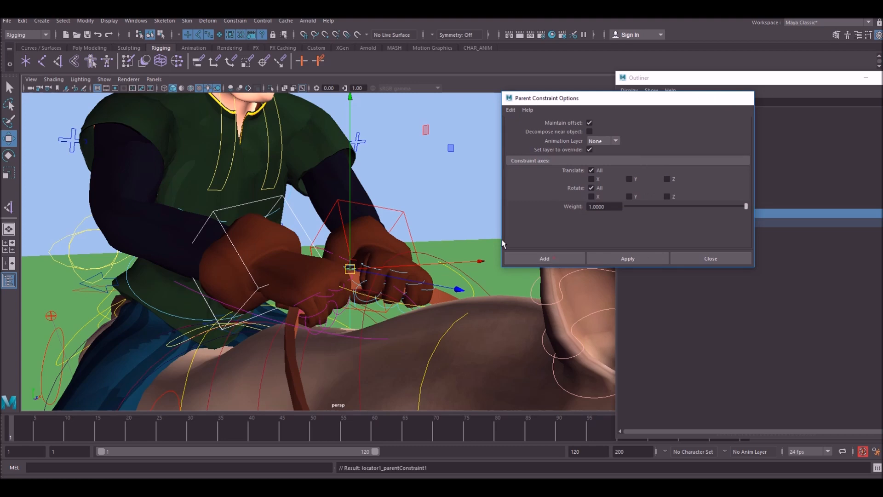
Step: Play the gallop cycle and examine how the rider's seat, feet, hands and reins follow the horse
drag(40, 417, 86, 437)
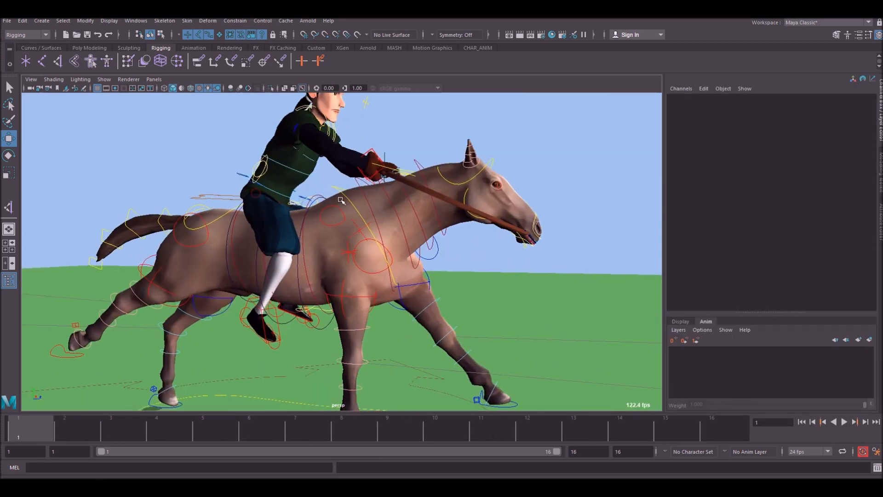
click(844, 422)
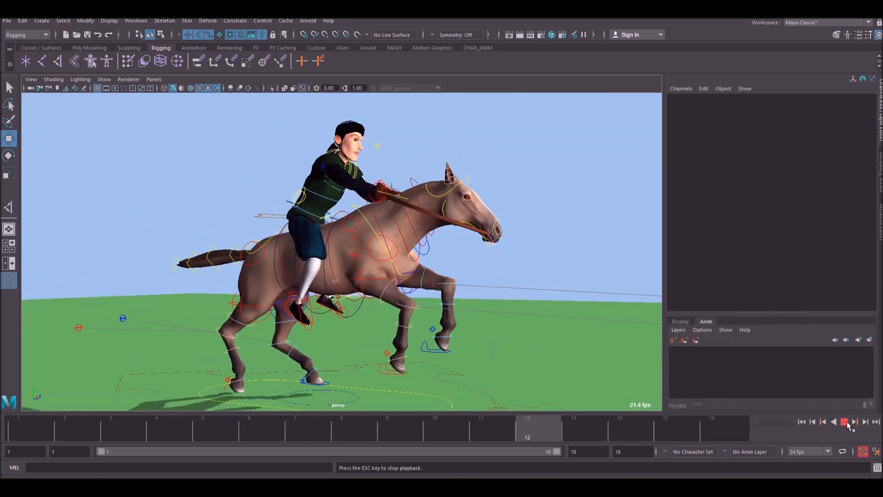
alt+drag(540, 298, 502, 262)
alt+right_drag(414, 221, 464, 216)
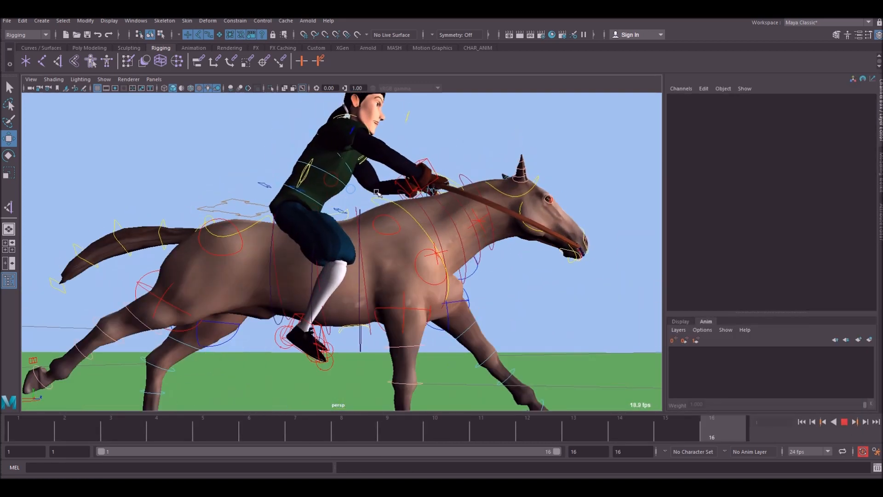
alt+drag(395, 172, 390, 197)
alt+middle_drag(390, 197, 382, 235)
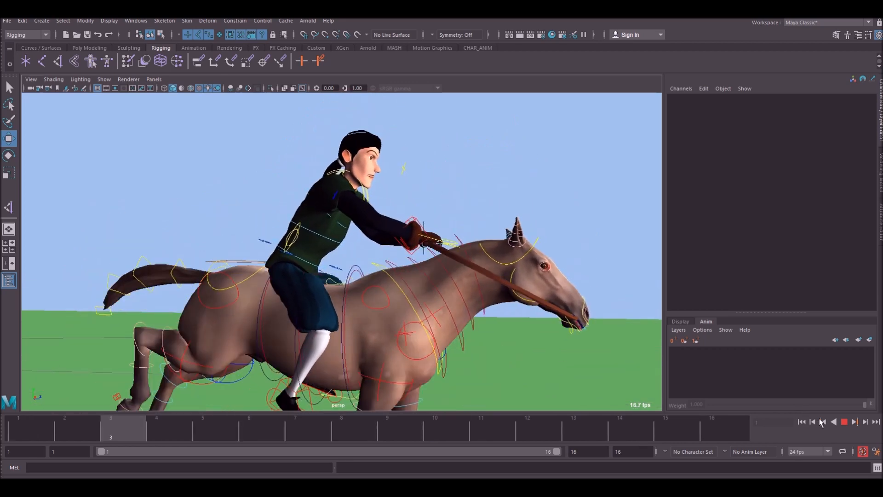
key(Escape)
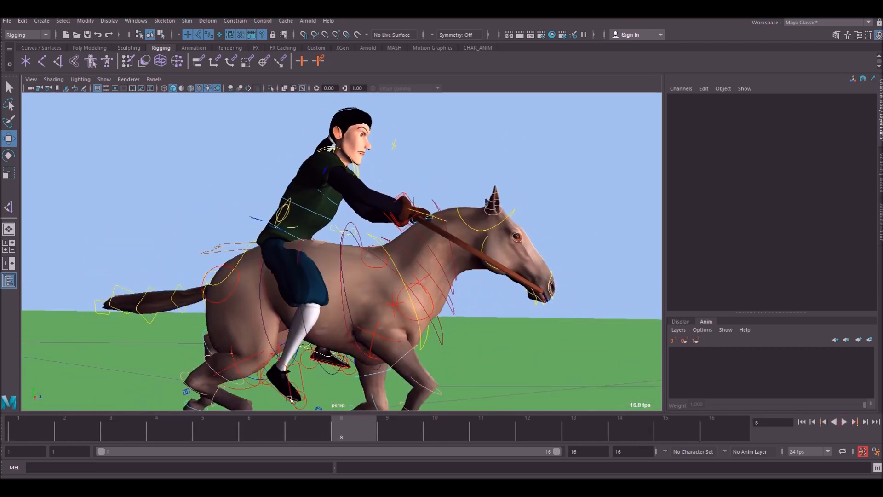
Step: Key the rider's RootX_M control at frame 1 and check the playback
drag(307, 434, 2, 395)
alt+drag(311, 250, 428, 256)
click(282, 207)
alt+drag(503, 250, 495, 292)
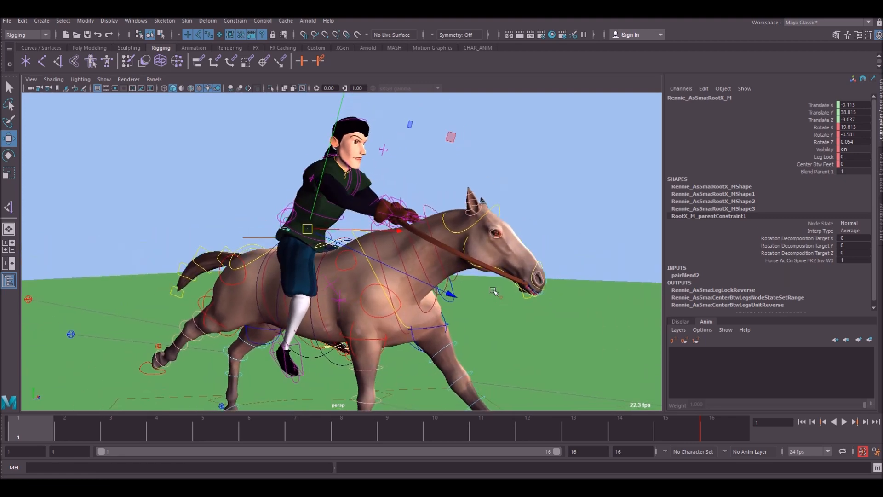
key(s)
key(alt+v)
key(Escape)
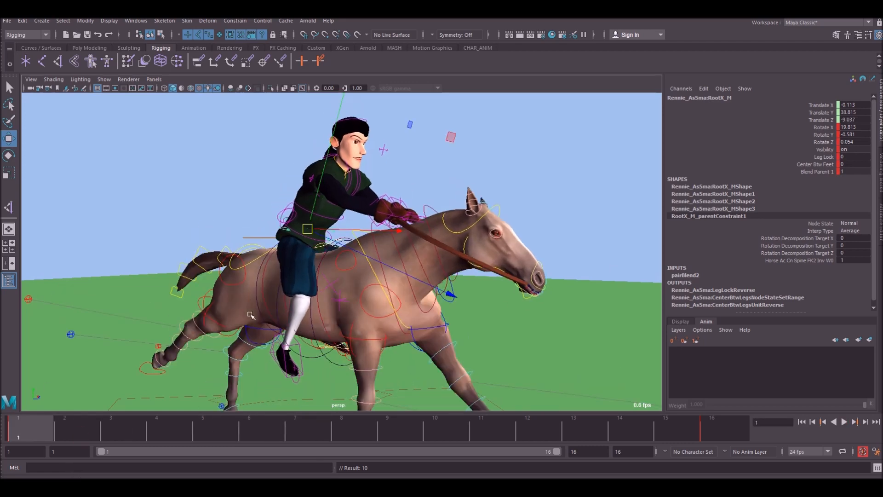
Step: Key the rider's right leg IK control at frame 1 and set its Blend Parent 1 to 1
click(300, 344)
key(s)
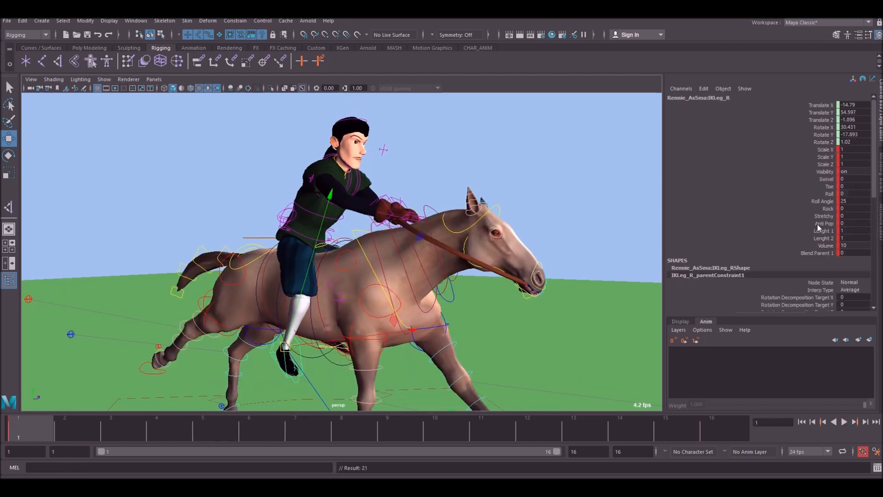
click(827, 253)
middle_drag(401, 228, 454, 217)
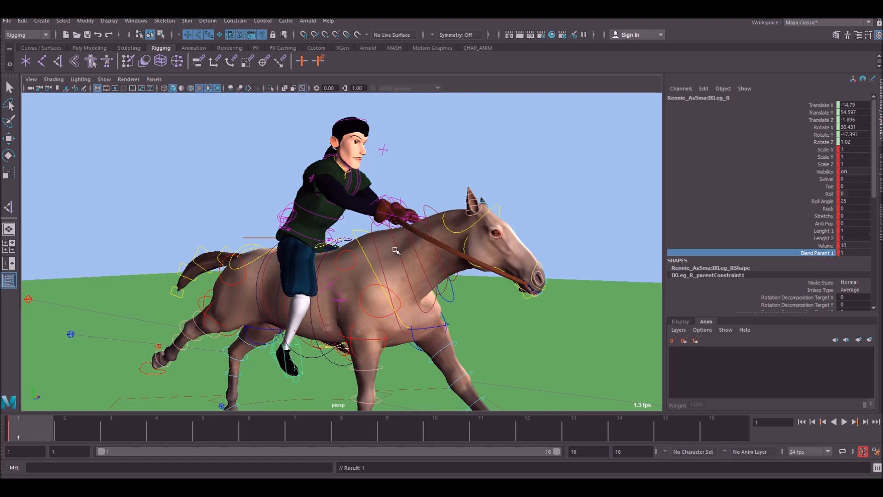
Step: Key the rider's left leg IK control at frame 1, set its Blend Parent 1 to 1, and check the playback
alt+drag(395, 250, 340, 270)
click(375, 360)
key(w)
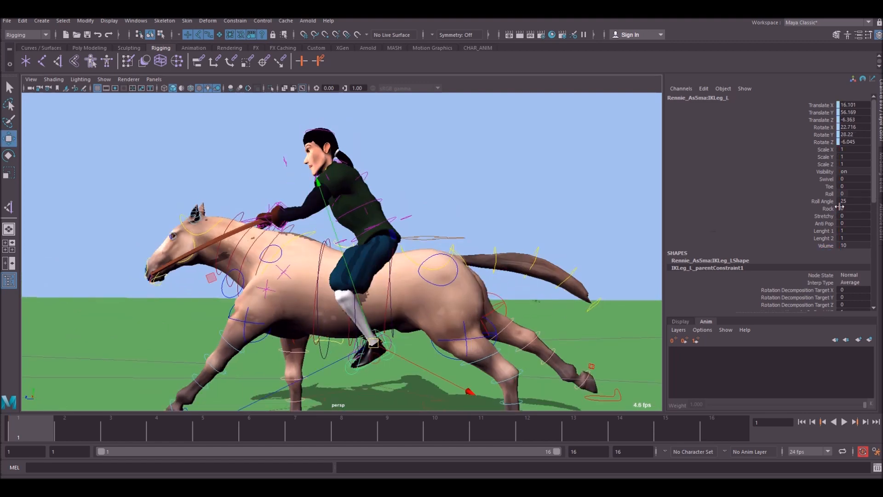
key(s)
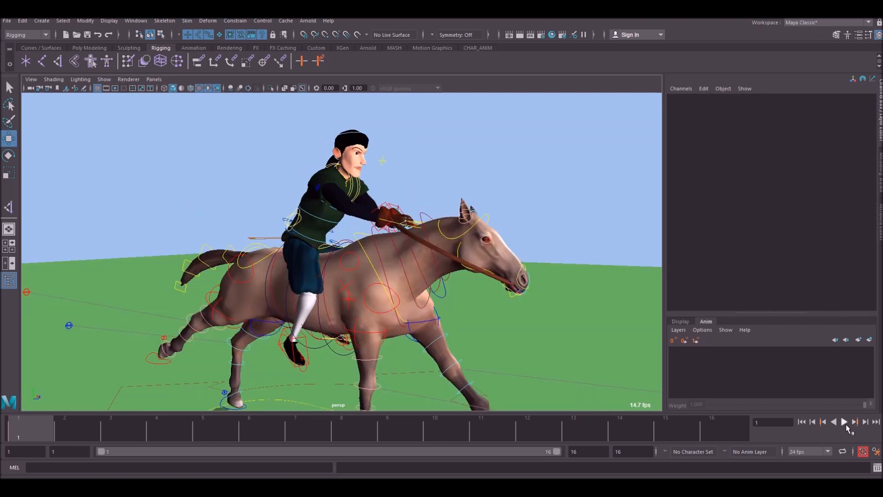
click(845, 422)
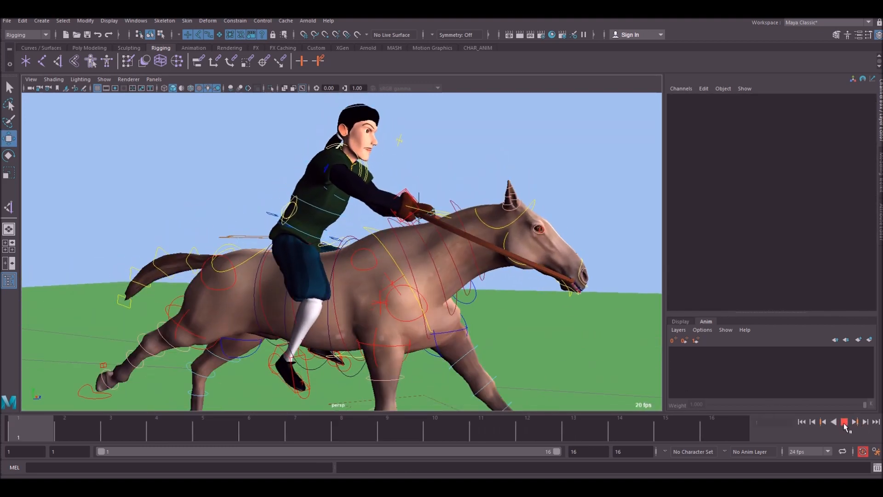
click(845, 423)
Step: Try moving the rider's RootX_M control up at frame 7, play the result, and delete that key
click(262, 197)
mouse_move(302, 422)
mouse_down()
mouse_move(40, 414)
mouse_move(310, 423)
mouse_up()
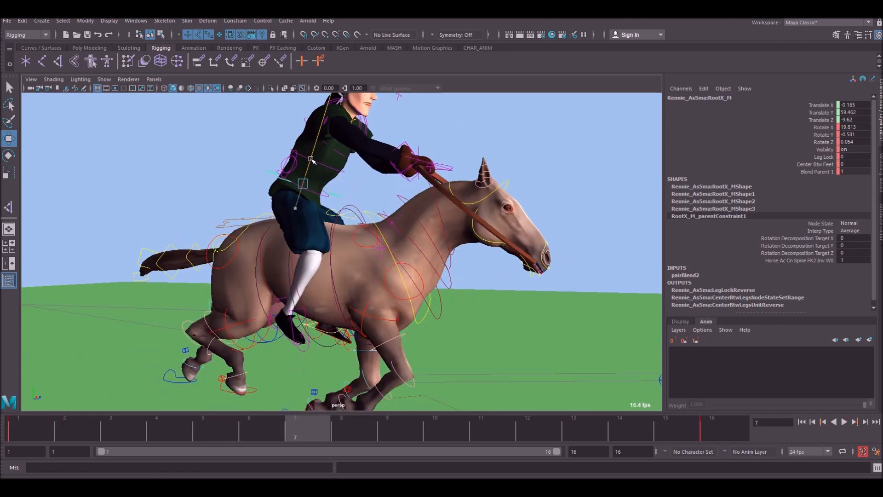
key(alt+v)
right_click(305, 433)
click(336, 322)
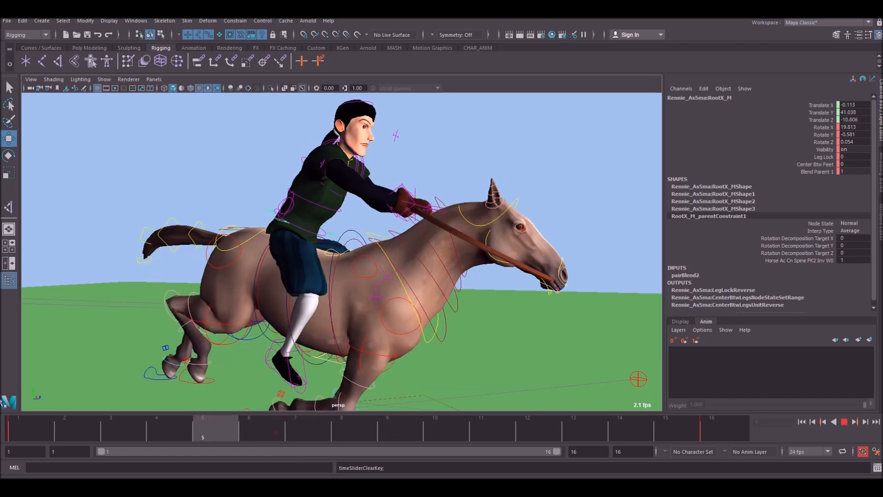
Step: Create an animation layer from the rider's RootX_M and both leg IK controls at frame 1
key(alt+shift+v)
click(296, 357)
alt+drag(296, 356, 271, 326)
alt+drag(565, 328, 438, 361)
click(398, 340)
alt+drag(386, 335, 398, 341)
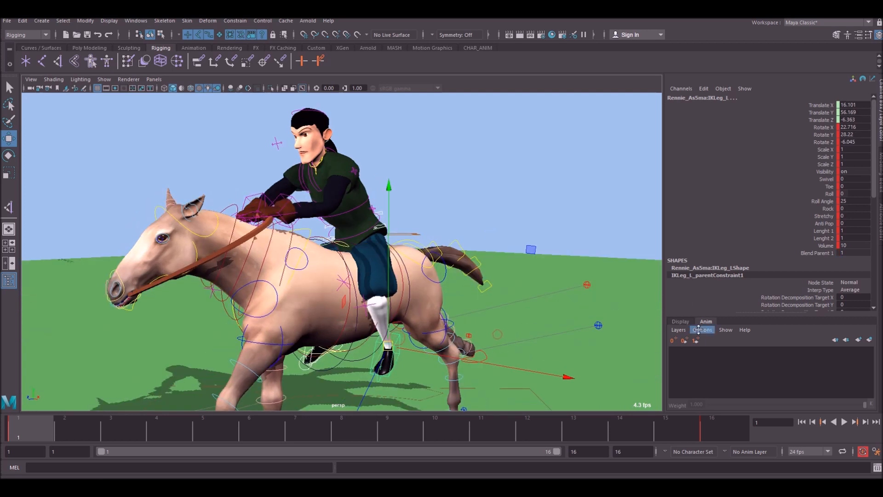
click(869, 340)
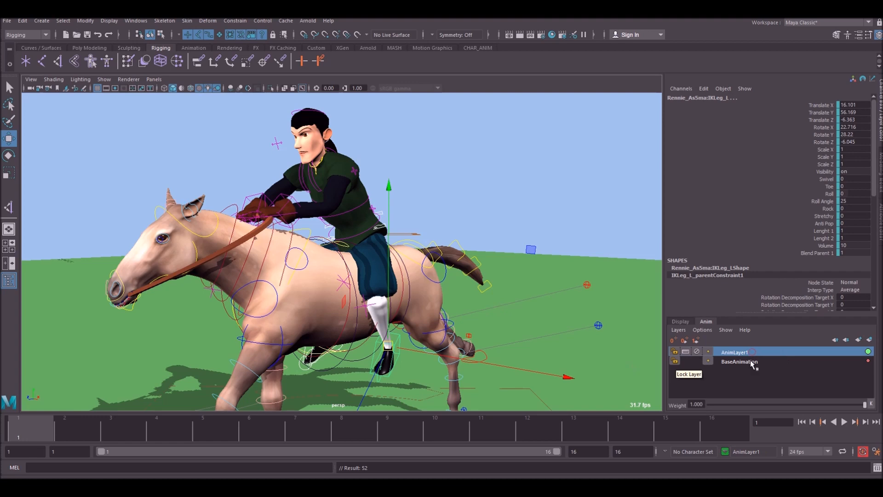
Step: Play the gallop and examine the rider's legs and seat on the horse from the side
alt+drag(598, 365, 164, 391)
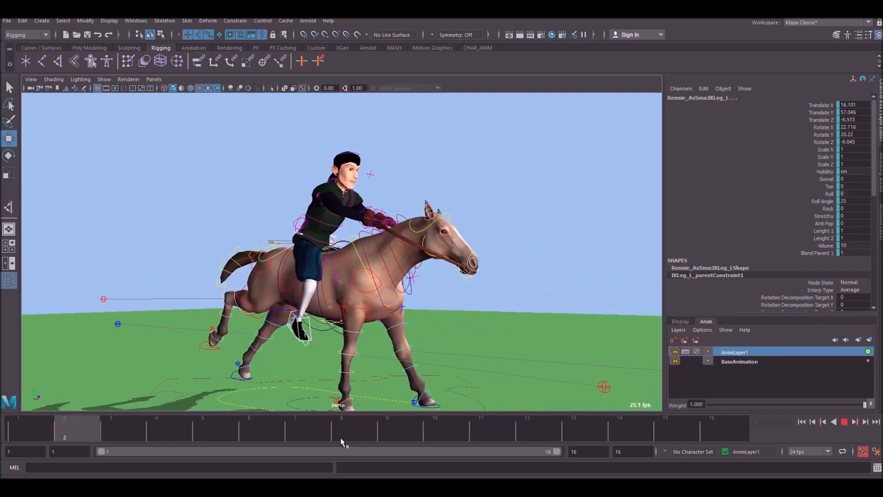
alt+drag(274, 333, 341, 332)
alt+right_drag(247, 332, 361, 333)
alt+drag(361, 332, 317, 338)
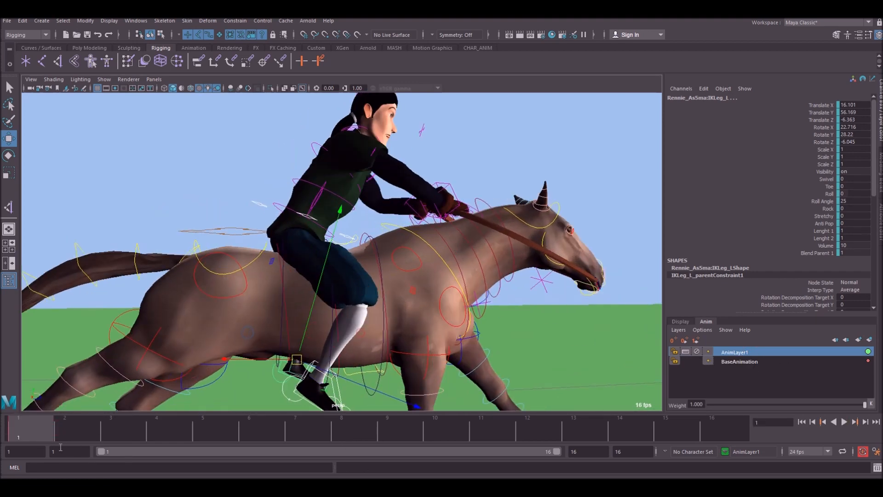
key(alt+v)
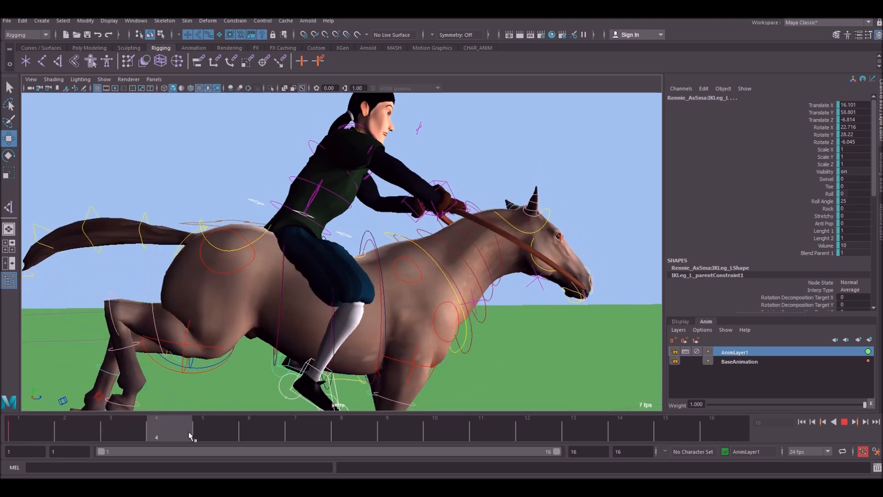
key(alt+v)
Step: Raise the rider's root control slightly at frame 8 on AnimLayer1 and scrub through the motion
click(238, 146)
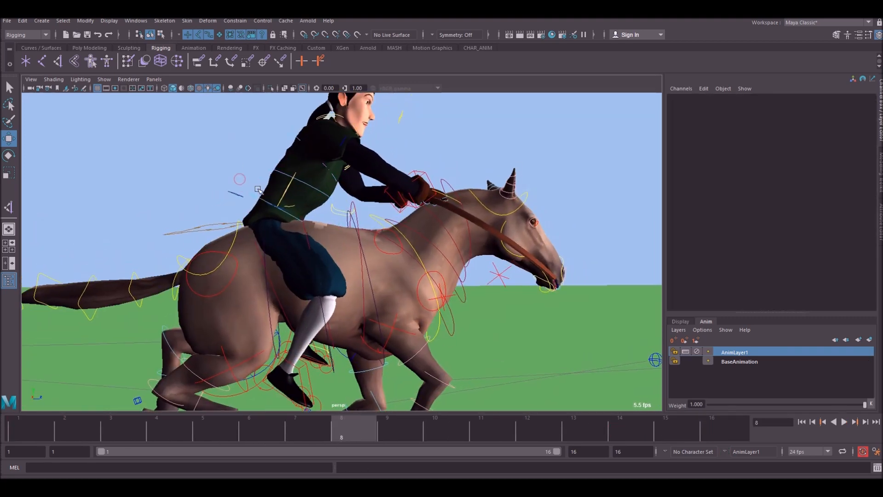
click(260, 190)
drag(281, 184, 282, 177)
drag(154, 431, 360, 427)
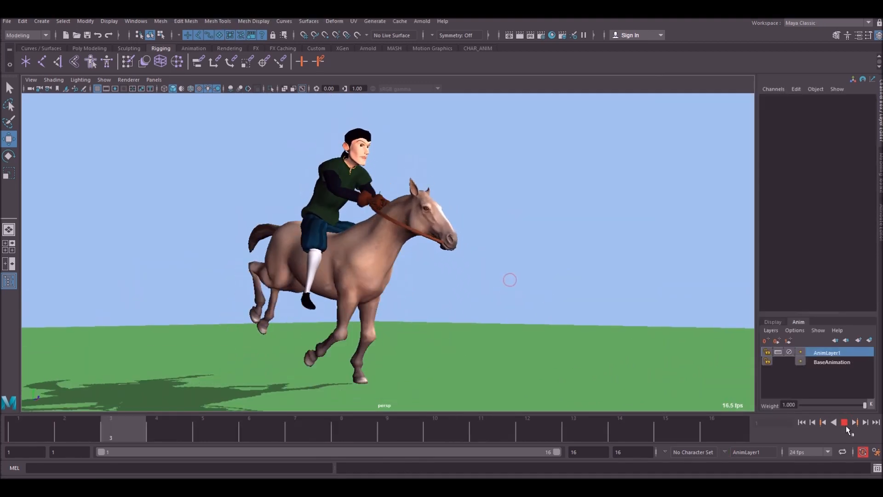
Step: Stop the playback, show the control curves again, and select the rider's FKSpine1_M control
click(844, 422)
click(103, 80)
click(120, 134)
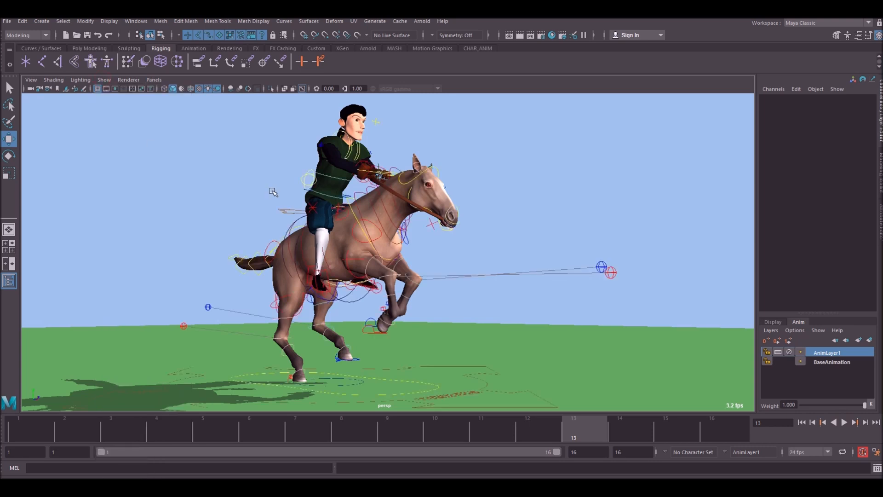
click(344, 187)
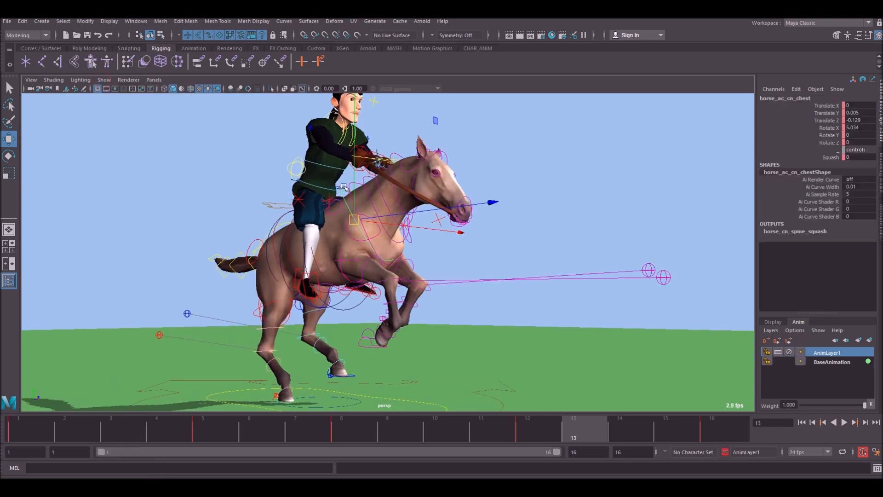
click(265, 182)
click(314, 163)
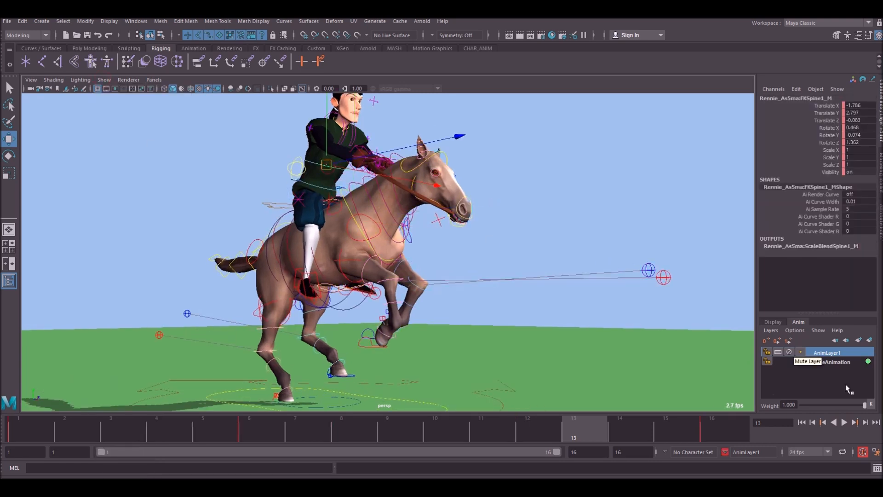
Step: Examine the rider's seat, hands and reins up close while scrubbing the early frames of the gallop
alt+right_drag(546, 270, 511, 244)
click(534, 206)
alt+drag(534, 206, 496, 212)
alt+right_drag(348, 227, 457, 268)
alt+drag(457, 267, 444, 251)
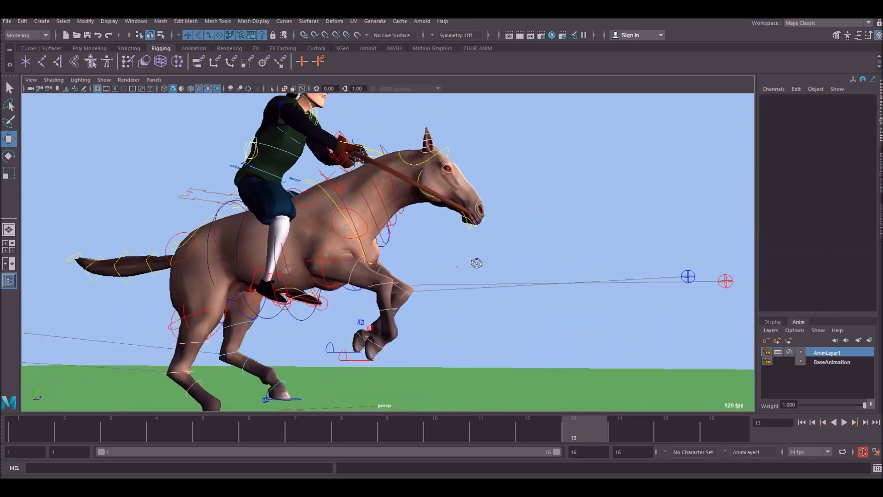
drag(75, 421, 124, 423)
alt+right_drag(406, 358, 299, 368)
drag(155, 433, 35, 425)
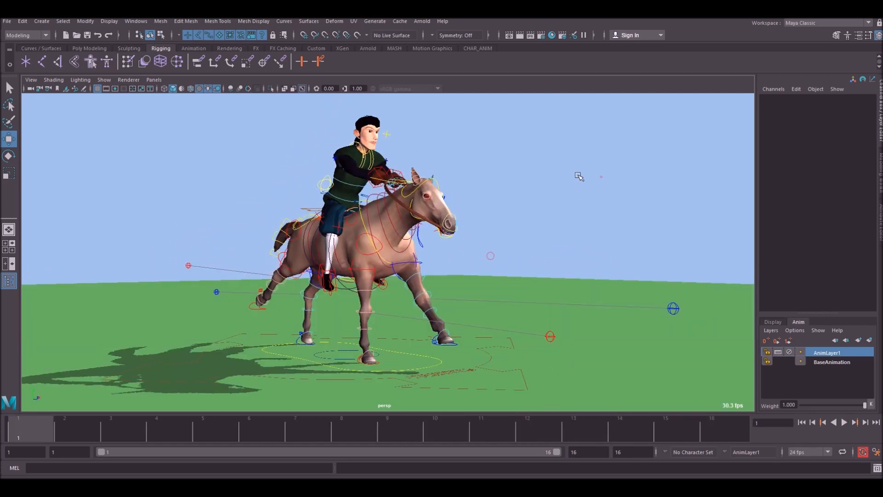
Step: Select all horse and rider controls and set their curves' post infinity to Cycle in the Graph Editor
click(104, 80)
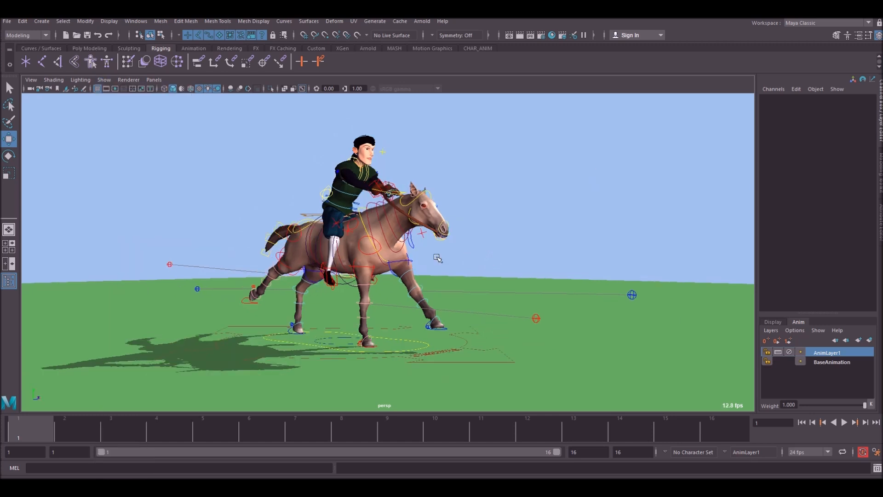
alt+drag(437, 257, 428, 254)
mouse_move(429, 254)
alt+right_down()
mouse_move(473, 253)
mouse_move(409, 256)
mouse_move(428, 256)
alt+right_up()
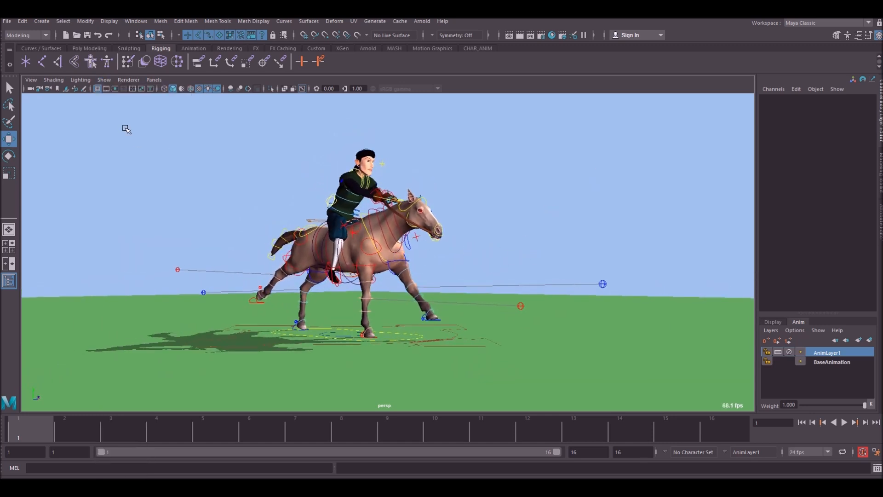
drag(123, 115, 676, 370)
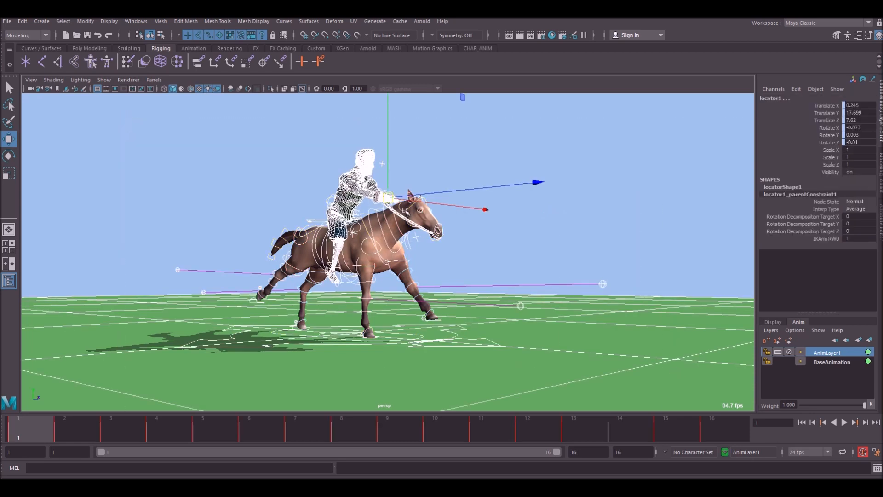
drag(882, 94, 381, 105)
scroll(391, 310, down, 5)
alt+right_drag(391, 309, 517, 400)
drag(523, 430, 334, 233)
key(f)
scroll(398, 251, down, 3)
click(237, 127)
mouse_move(247, 152)
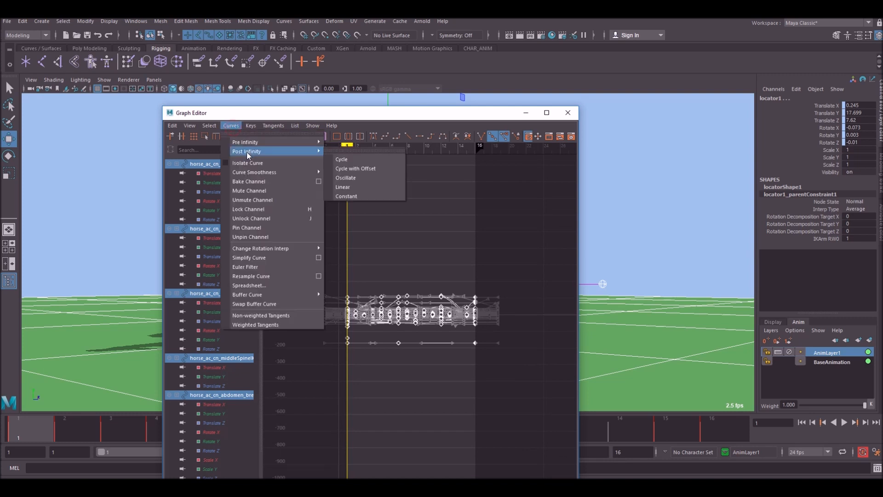
click(354, 158)
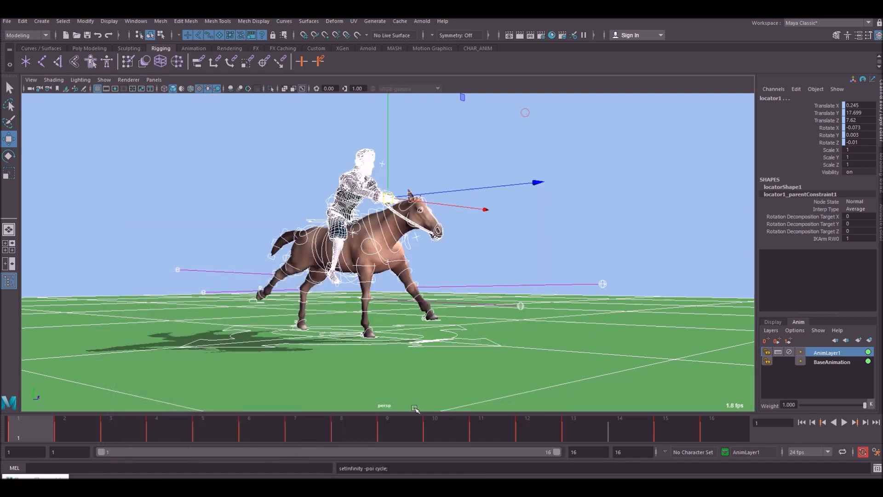
Step: Extend the playback range to frame 200 and play the looping gallop
click(327, 297)
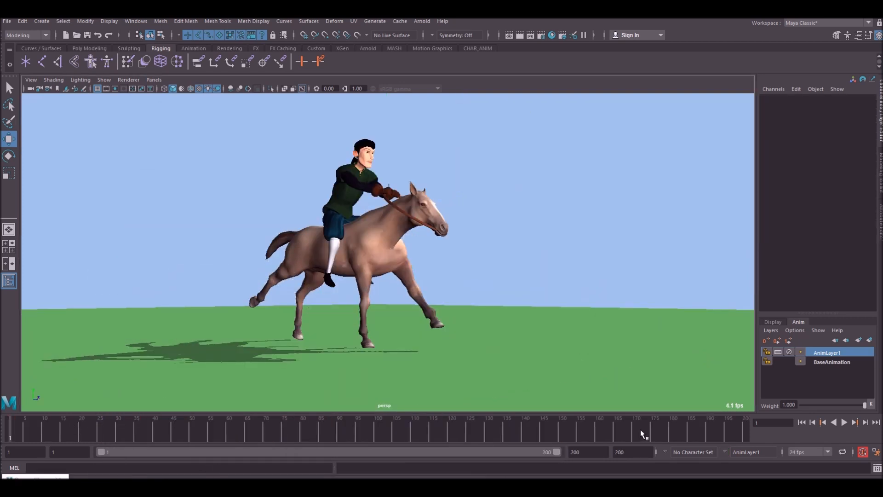
click(845, 422)
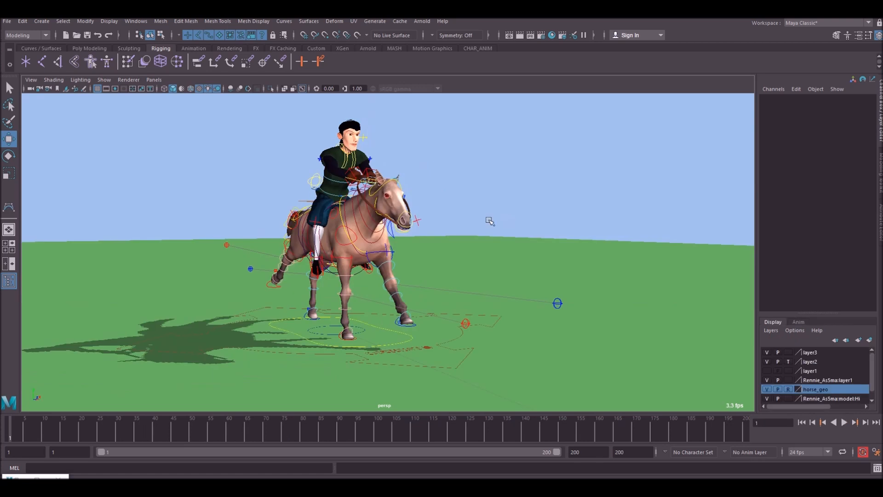
alt+drag(489, 222, 469, 219)
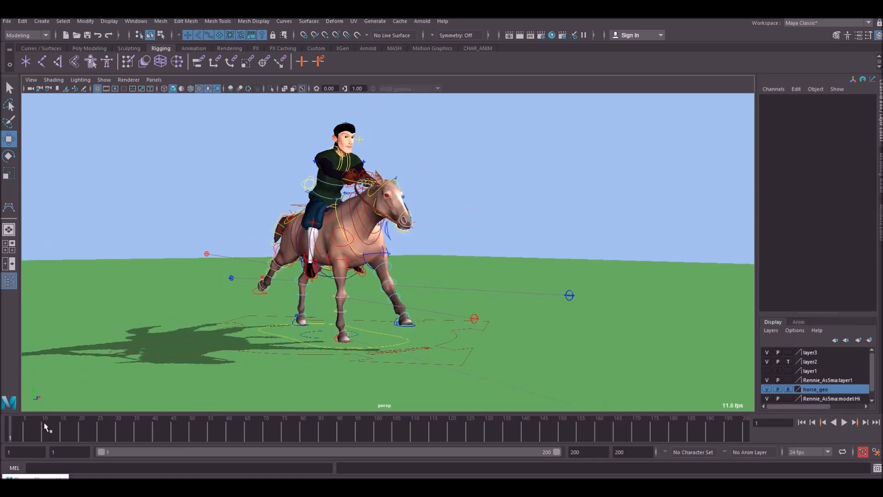
key(alt+v)
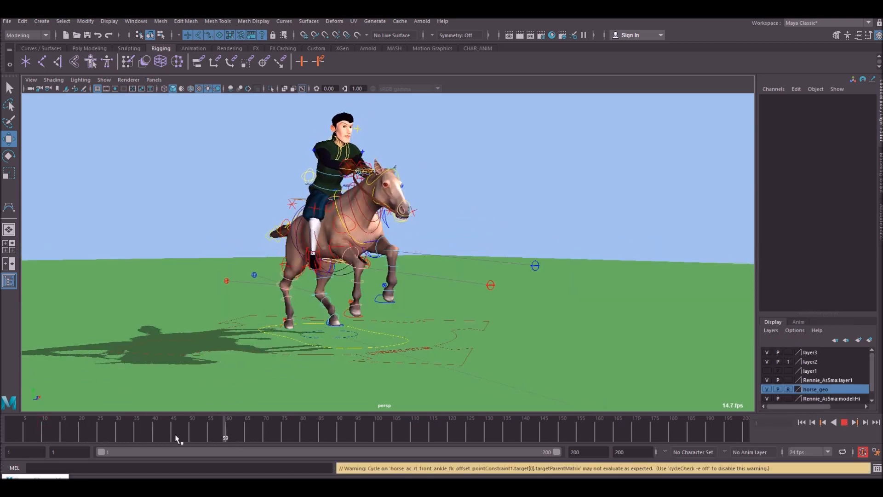
key(Escape)
Step: Select the horse's horse_ac_cn_central control, try tilting it, and undo the rotation
click(387, 337)
alt+drag(396, 331, 473, 276)
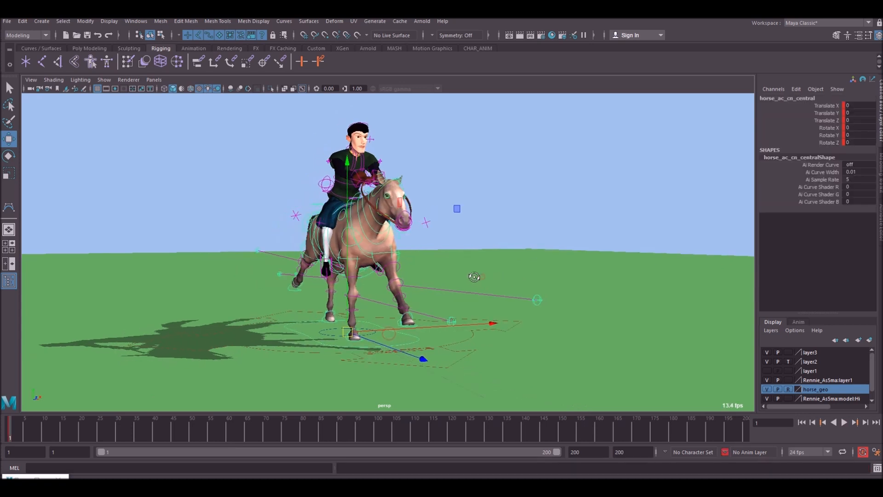
key(e)
drag(289, 178, 269, 187)
key(ctrl+z)
key(w)
Step: Hide the rider's layer3, examine the path curve on the ground, and look through the available curve tools
click(767, 352)
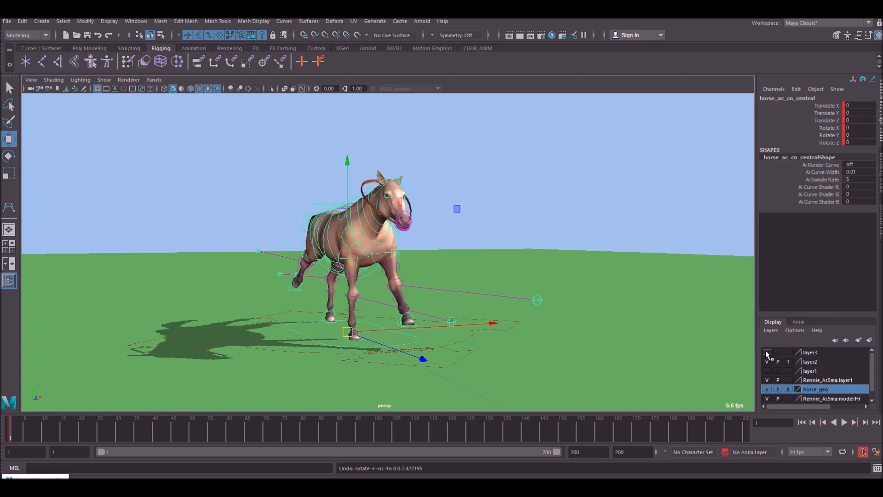
alt+drag(500, 230, 454, 209)
key(e)
alt+drag(394, 290, 463, 247)
key(w)
alt+middle_drag(462, 247, 434, 174)
alt+drag(434, 174, 329, 213)
alt+right_drag(511, 246, 346, 214)
alt+middle_drag(346, 214, 348, 194)
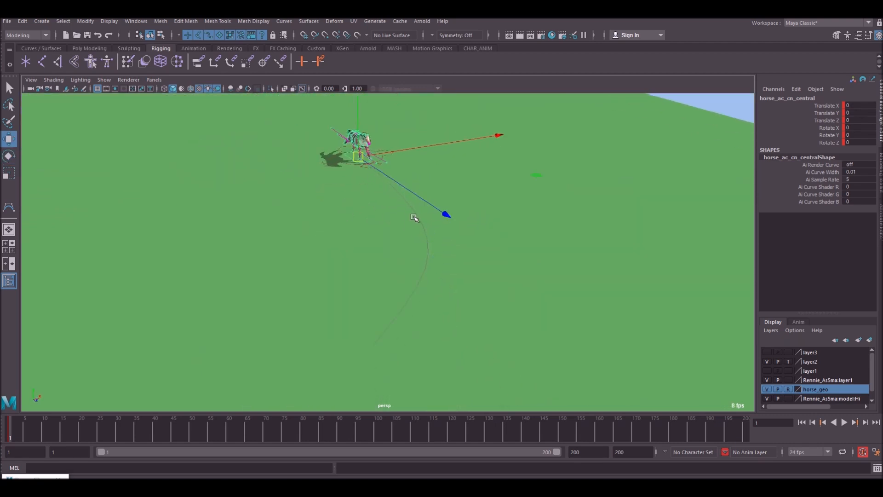
alt+drag(384, 299, 444, 239)
click(40, 21)
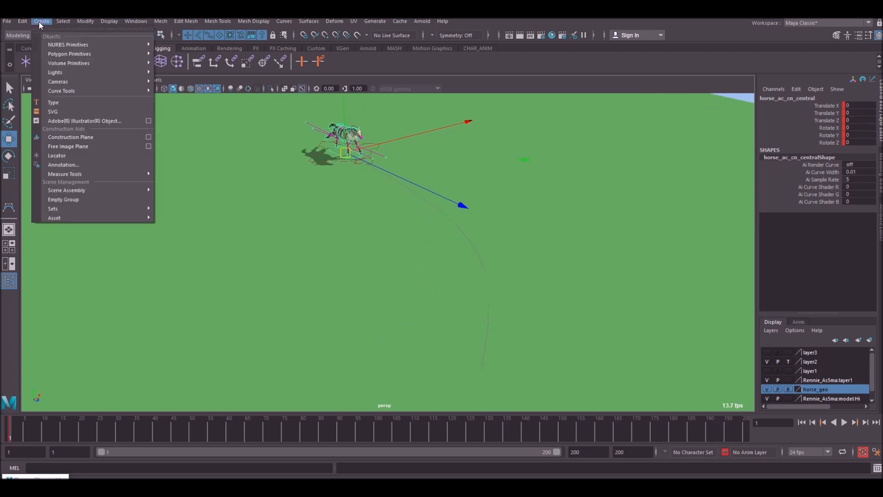
mouse_move(81, 92)
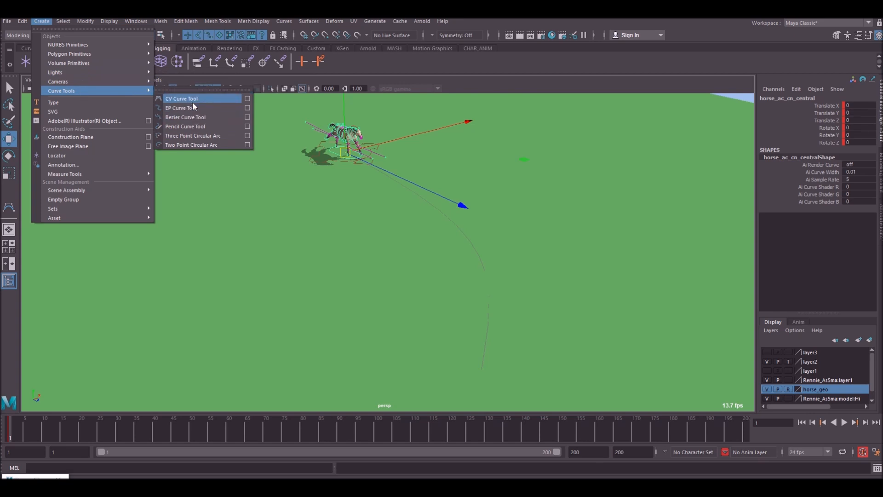
Step: Lean and turn the horse's central control at frame 1 to about Rotate Y -1.85 and Rotate Z 5.15
alt+middle_drag(501, 204, 495, 302)
alt+drag(512, 273, 477, 195)
alt+right_drag(478, 195, 494, 198)
key(e)
alt+drag(431, 201, 402, 164)
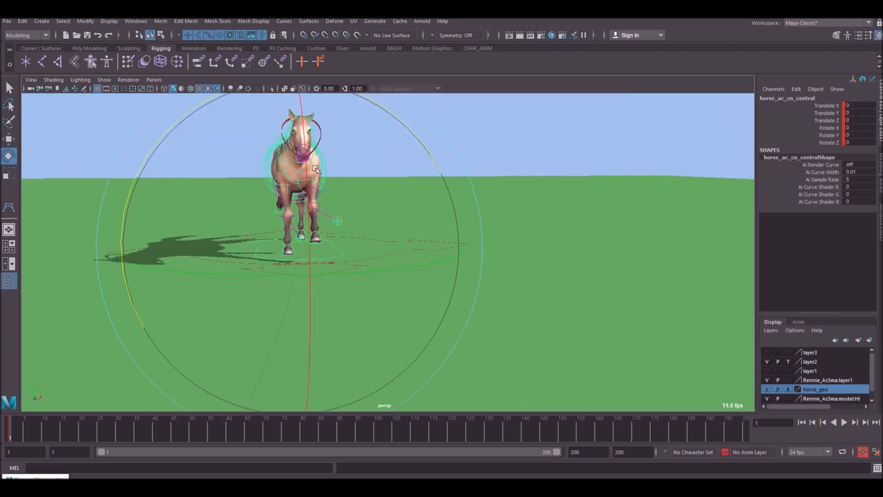
alt+middle_drag(401, 164, 432, 184)
drag(233, 121, 221, 127)
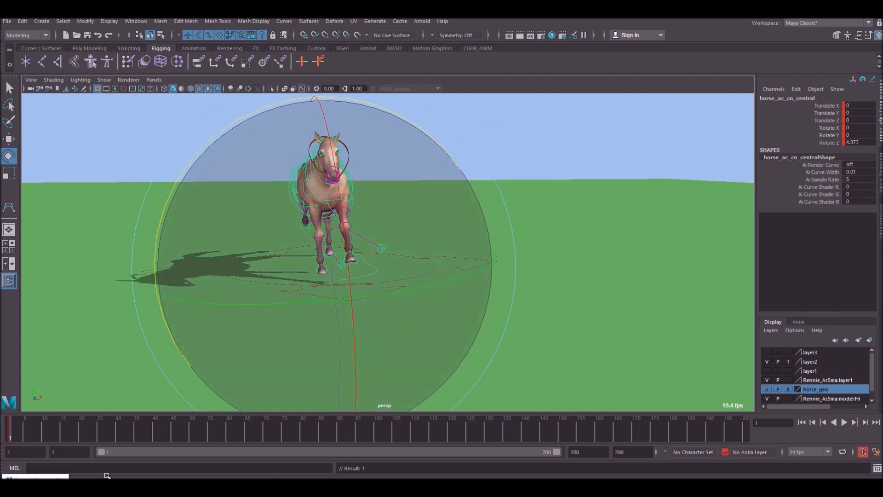
alt+right_drag(527, 330, 389, 280)
alt+middle_drag(389, 280, 400, 247)
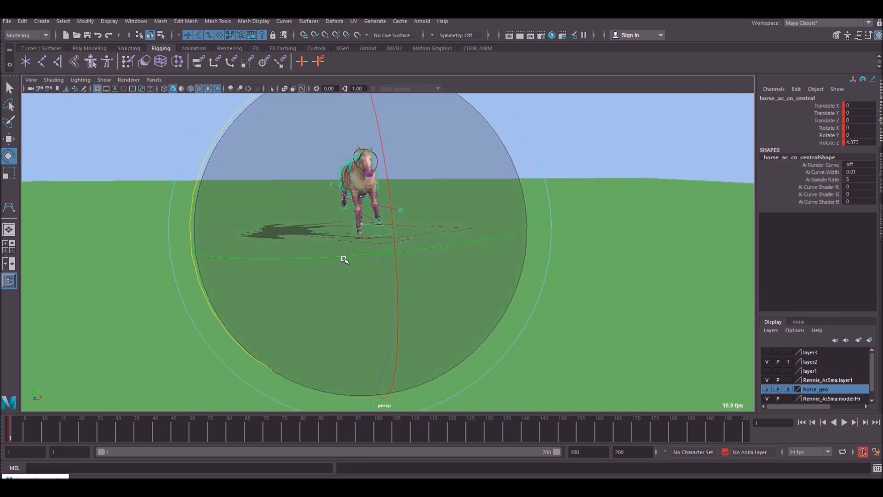
drag(339, 256, 335, 256)
drag(232, 117, 233, 115)
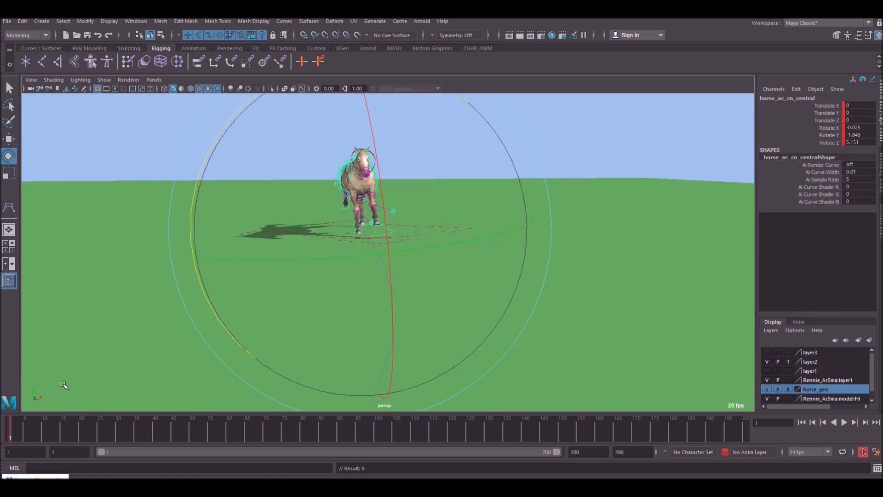
Step: Move the horse's central control along the path at frame 30 to about Translate X -7.67 and Translate Z 77.98
key(alt+v)
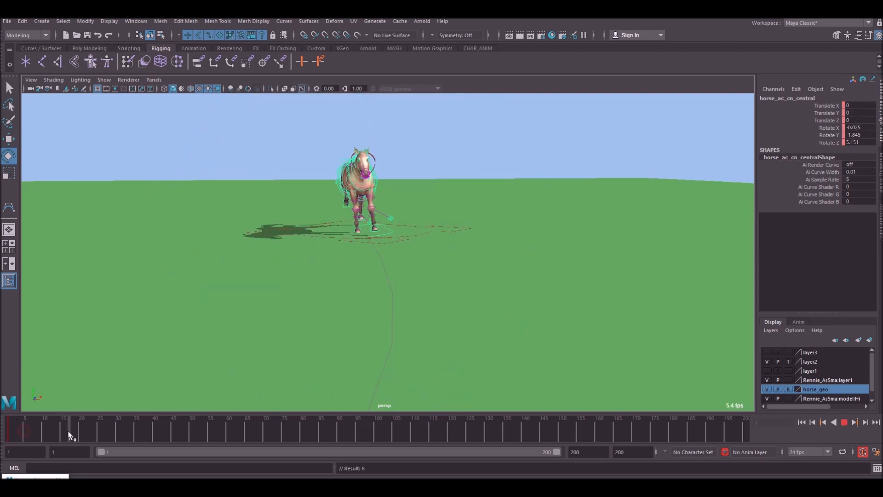
click(116, 435)
alt+drag(403, 228, 463, 251)
alt+right_drag(463, 251, 405, 251)
alt+drag(404, 250, 444, 256)
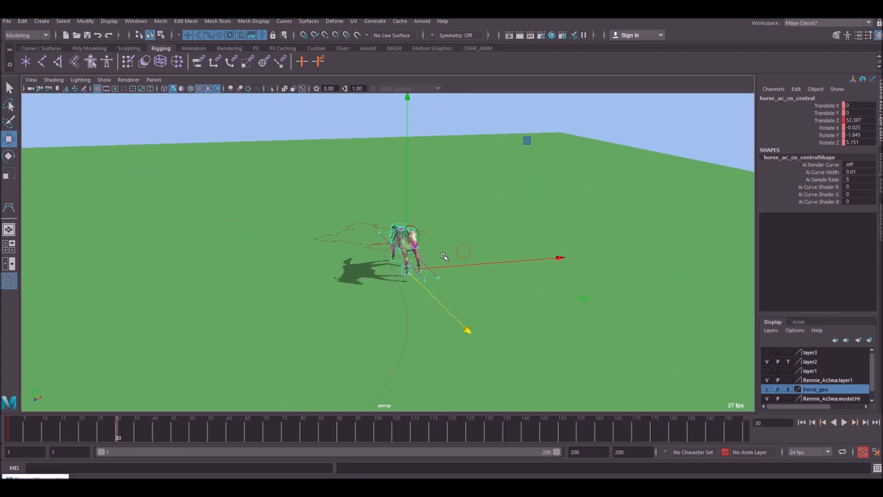
drag(415, 287, 440, 330)
drag(448, 291, 428, 293)
alt+middle_drag(426, 289, 430, 228)
alt+right_drag(430, 228, 511, 227)
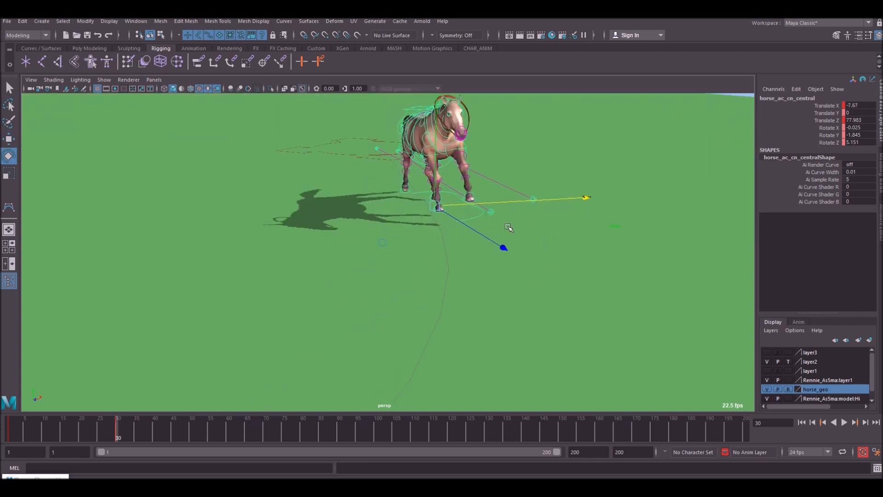
Step: Rotate the central control at frame 30 to about Y -7.38 and Z 10.08, and key it
key(e)
alt+drag(510, 226, 458, 233)
alt+drag(391, 229, 271, 143)
key(s)
alt+drag(416, 258, 415, 247)
Step: Key the central control farther along the curve at frame 60, about X -37.5, Z 149.7, with Rotate Y about -37.5
drag(26, 437, 124, 439)
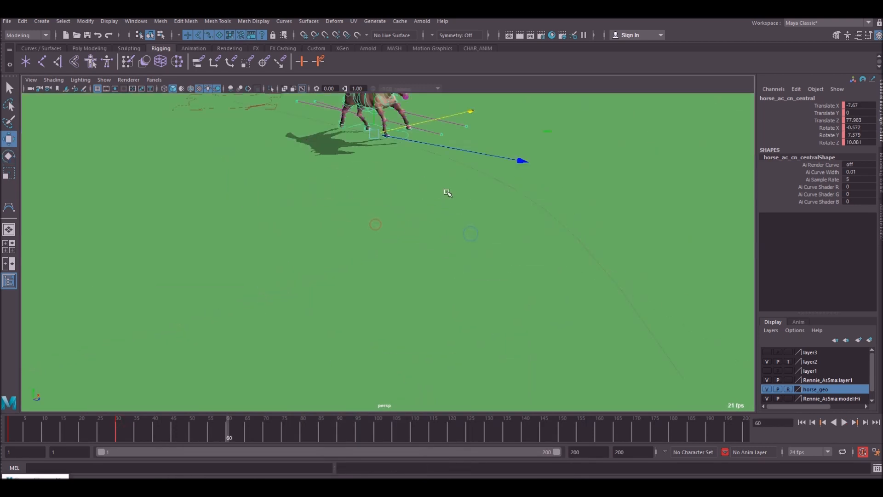
alt+drag(427, 196, 347, 195)
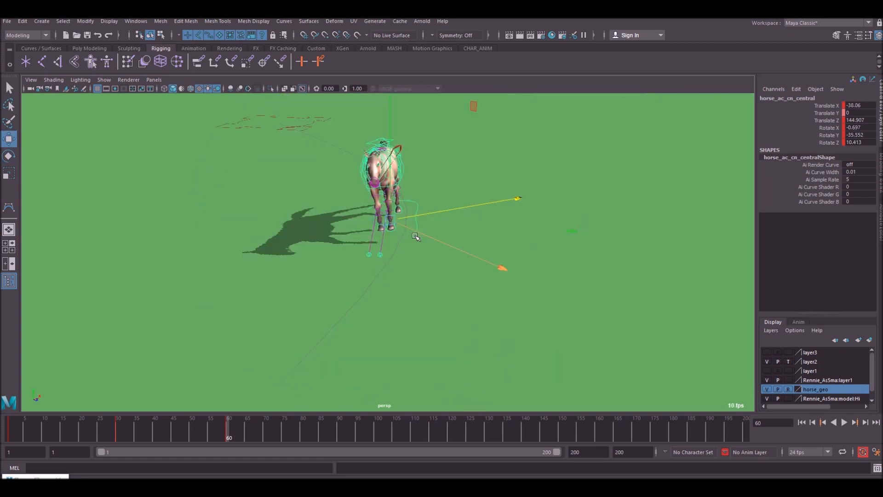
drag(228, 432, 206, 433)
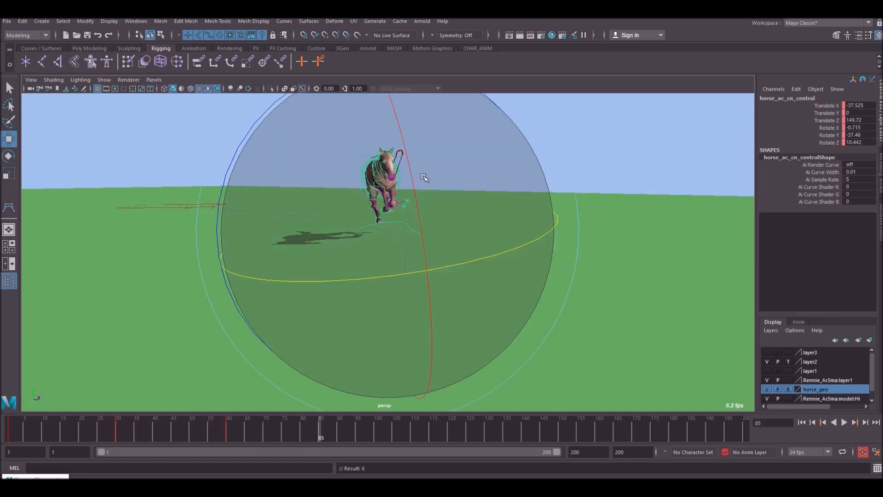
Step: Move the central control to about Translate X -71.5 at frame 90, turn it to about Rotate Y -46.9, and key it
key(alt+v)
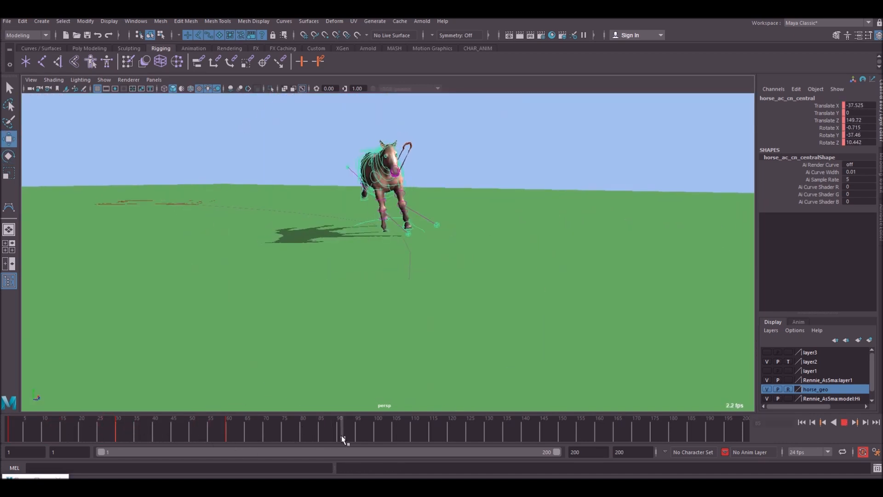
alt+drag(462, 282, 429, 231)
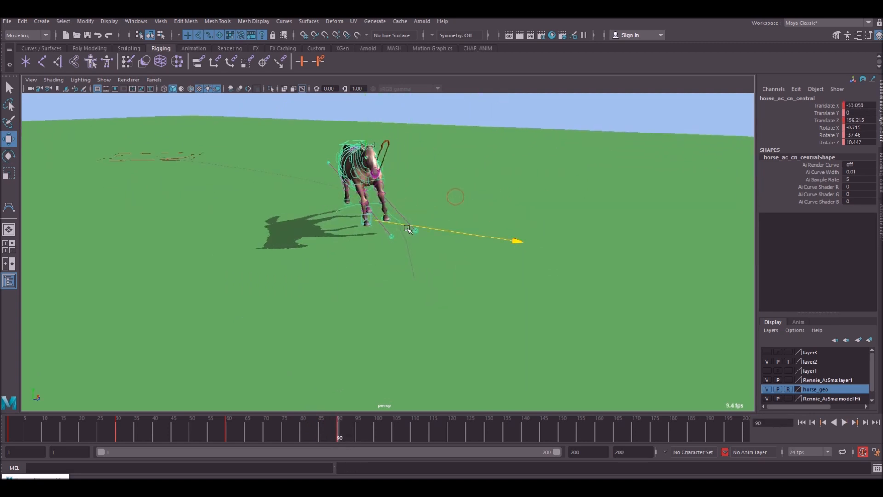
drag(472, 218, 451, 244)
key(e)
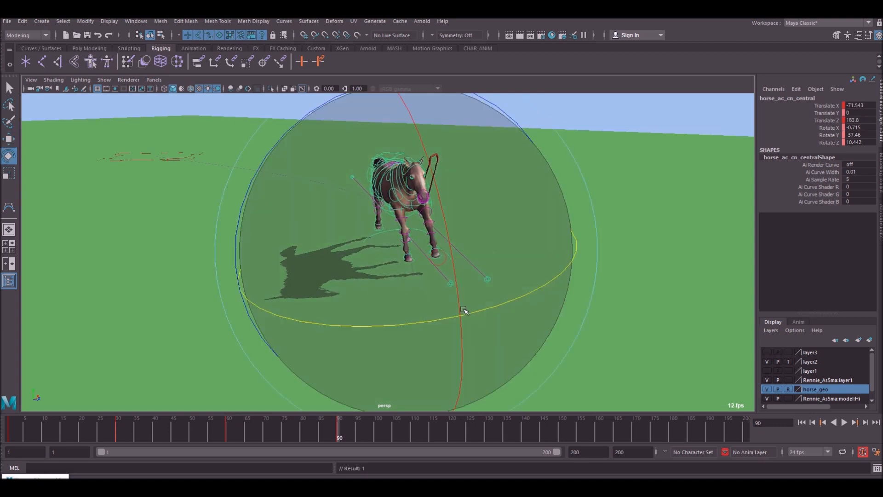
drag(469, 312, 452, 314)
key(s)
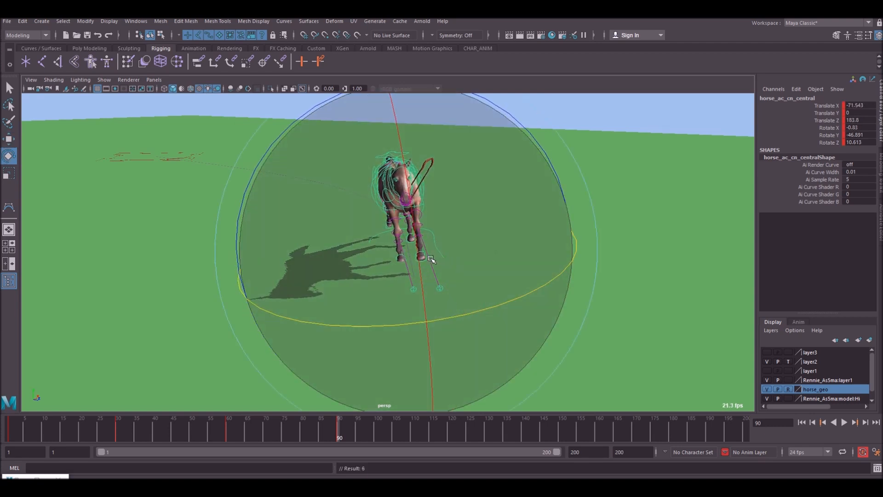
Step: Set the central control's keys to auto tangents and scrub the horse's run up to frame 90
alt+drag(440, 258, 414, 254)
alt+middle_drag(441, 216, 443, 252)
click(336, 433)
drag(335, 432, 140, 431)
click(339, 433)
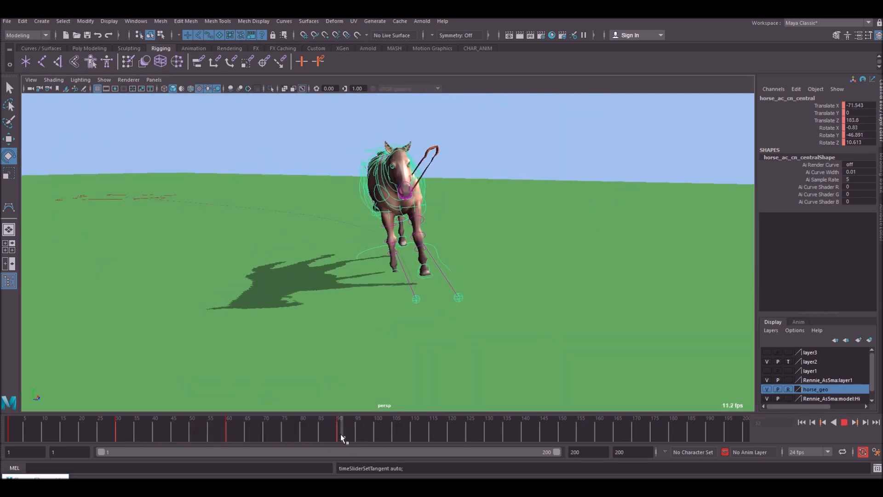
Step: Reposition the horse's central control along the path and adjust its rotation around frame 60
key(w)
alt+drag(428, 216, 432, 295)
drag(558, 266, 587, 317)
alt+drag(433, 331, 429, 274)
mouse_move(230, 428)
mouse_down()
mouse_move(114, 421)
mouse_move(226, 429)
mouse_up()
key(e)
drag(350, 221, 381, 203)
Step: Play the horse's run from the first frame and adjust the central control's keys on the timeline
click(802, 422)
click(844, 422)
right_click(69, 430)
click(157, 343)
mouse_move(353, 430)
shift+mouse_down()
mouse_move(8, 430)
mouse_move(339, 430)
shift+mouse_up()
key(w)
click(460, 152)
click(844, 422)
Step: Edit the central control's key near frame 60, return to frame 1, and clear the selection with the controls hidden
drag(339, 431, 313, 432)
right_click(230, 431)
click(258, 322)
click(305, 436)
click(802, 422)
click(227, 146)
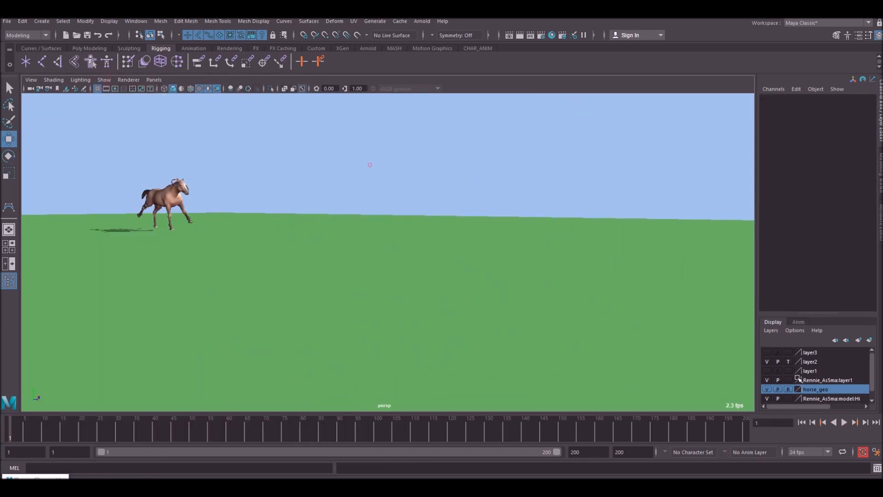
Step: Play the horse's run from frame 1 after lowering the camera angle
alt+drag(227, 146, 248, 119)
click(845, 422)
click(802, 423)
alt+drag(447, 236, 420, 253)
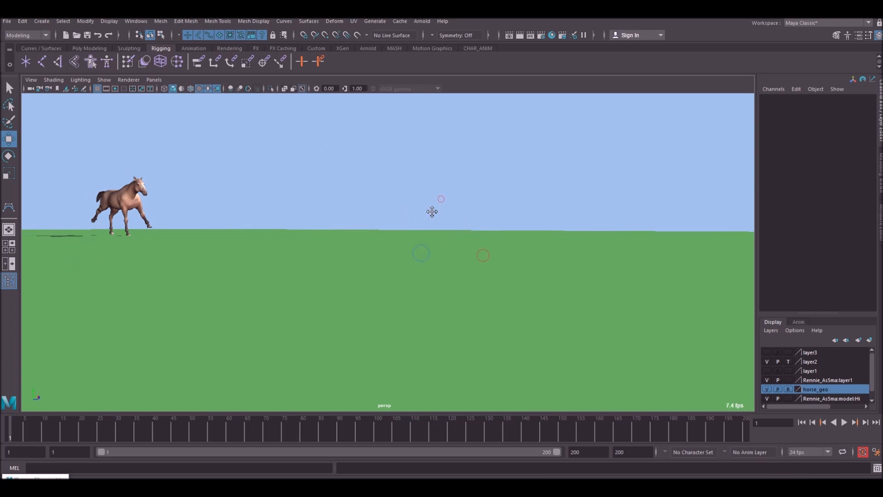
click(845, 423)
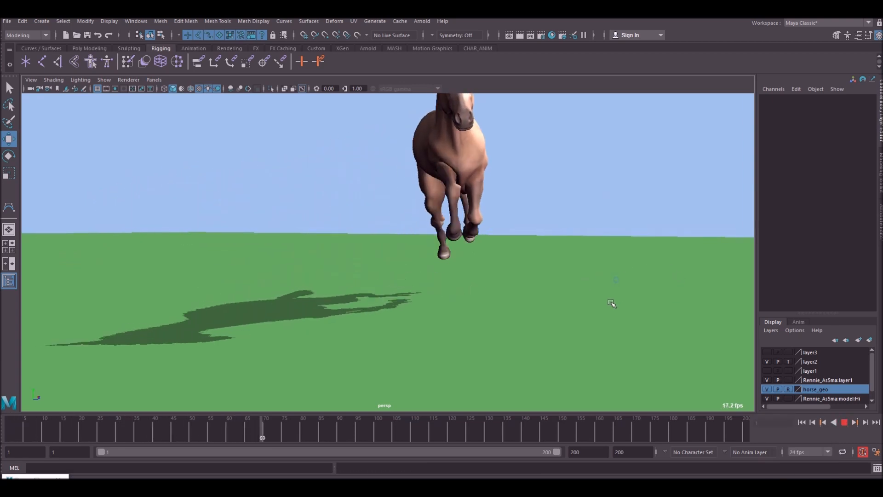
click(844, 422)
Step: Compare the horse's turn with the reference video and scrub through the run with the rider shown
drag(322, 432, 144, 432)
key(alt+Tab)
drag(365, 365, 350, 367)
drag(153, 429, 208, 429)
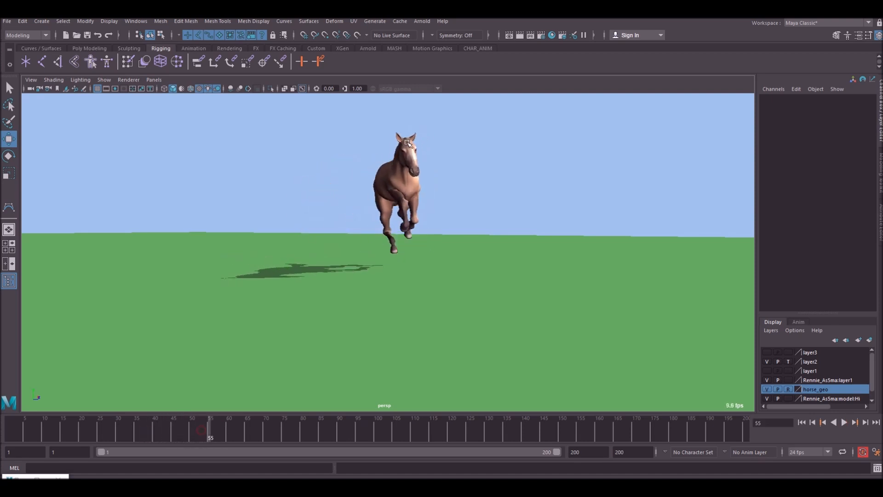
drag(261, 440, 10, 428)
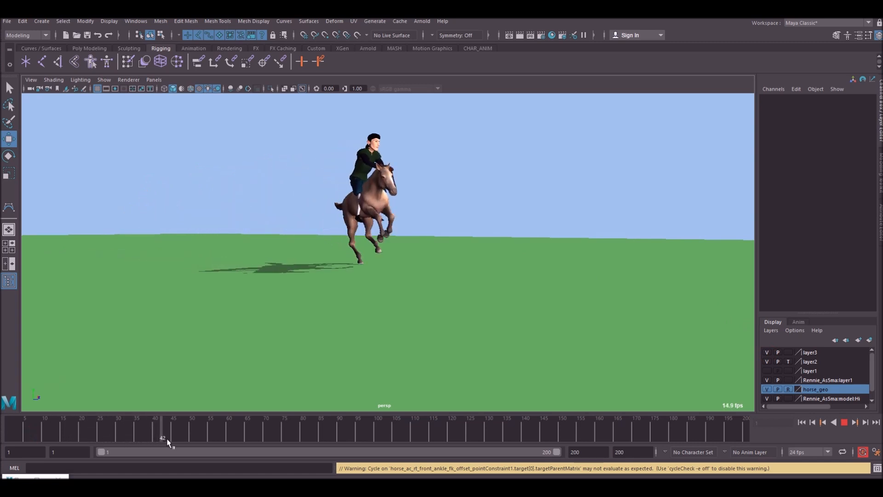
drag(234, 448, 9, 435)
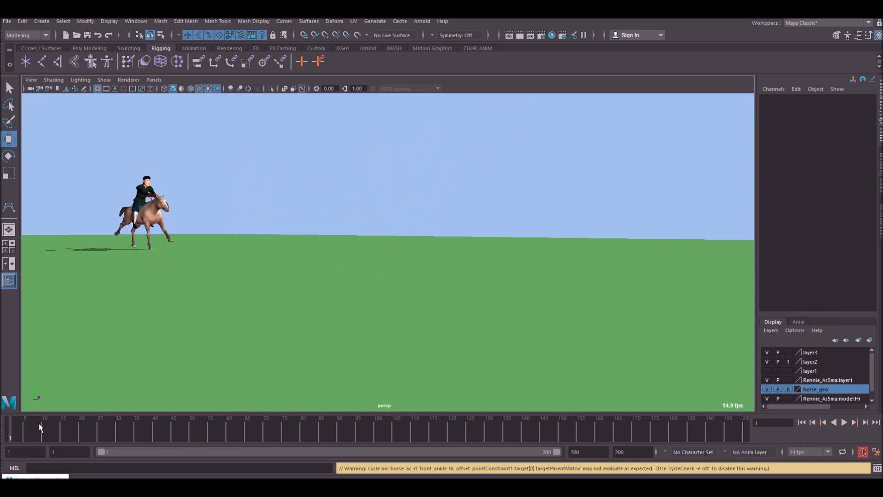
Step: Create a new animation layer from the selected rider controls and set a key on it before the turn
click(104, 81)
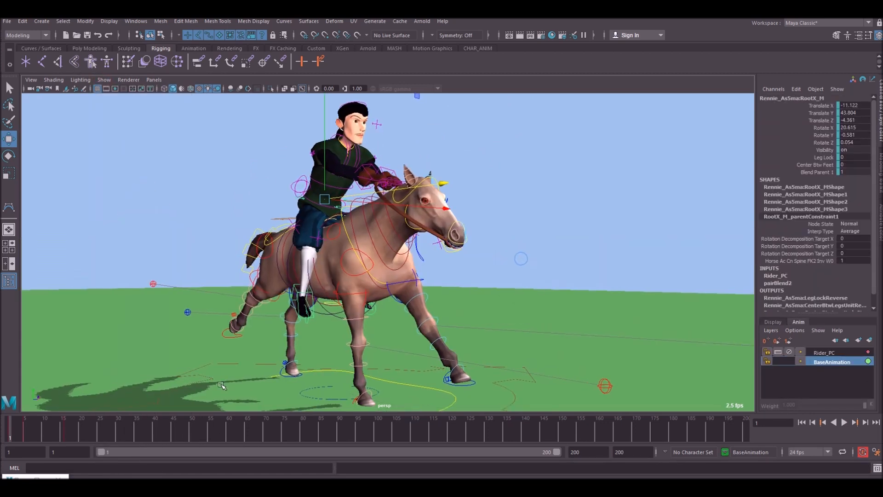
click(869, 341)
alt+right_drag(449, 269, 373, 266)
alt+drag(373, 266, 371, 281)
drag(34, 428, 122, 436)
key(e)
key(w)
key(s)
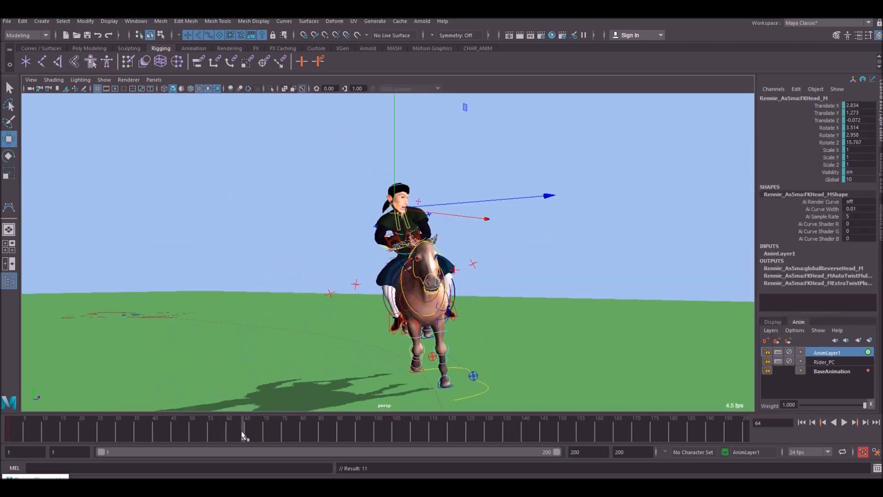
Step: Adjust the rider's head control on AnimLayer1 through the turn, around frames 40 to 64, and check the playback
key(e)
drag(217, 439, 155, 431)
key(w)
click(305, 217)
click(375, 244)
key(e)
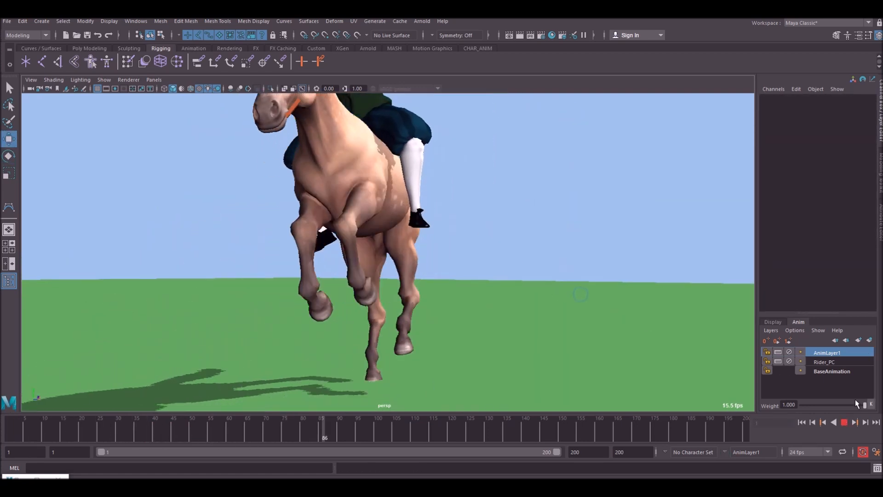
click(846, 423)
drag(12, 434, 157, 443)
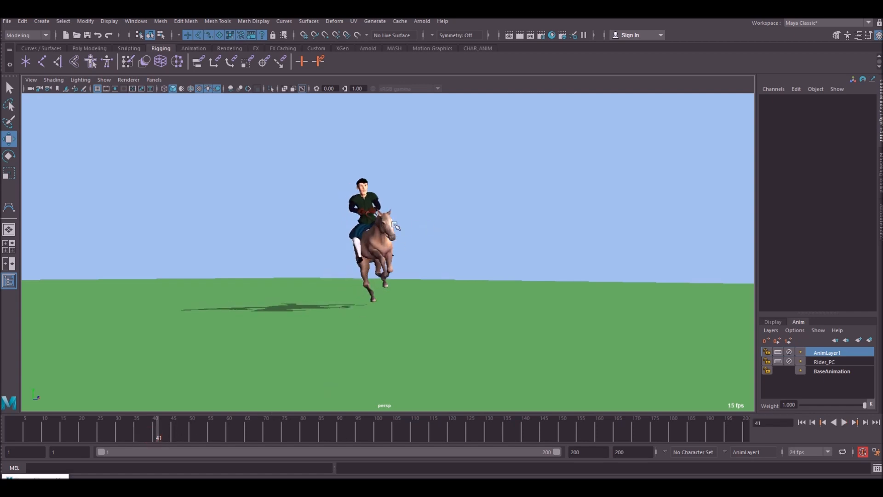
Step: Show the NURBS curves and select the horse's neck controls for a new animation layer
click(107, 80)
click(131, 138)
alt+right_drag(265, 207, 352, 209)
click(347, 165)
alt+middle_drag(348, 166, 390, 198)
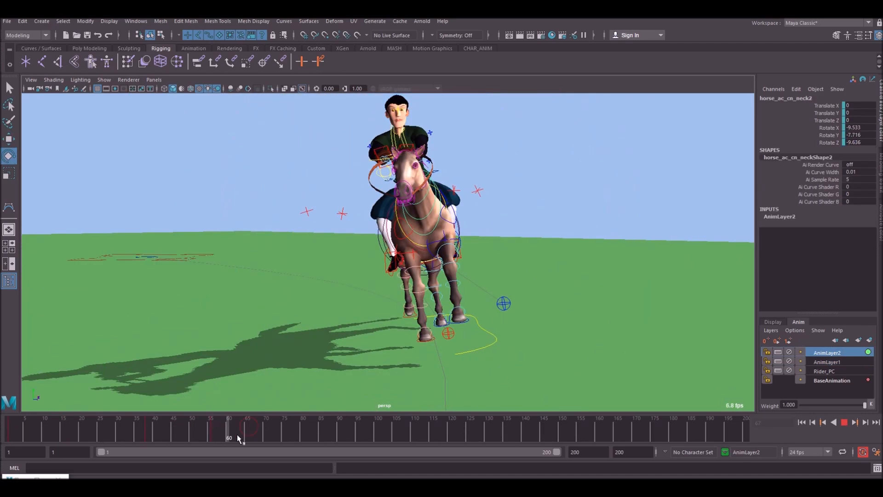
Step: Adjust the rotation of the horse's neck on AnimLayer2 and the rider's head on AnimLayer1, around frames 60 to 72
click(199, 436)
click(227, 435)
click(242, 436)
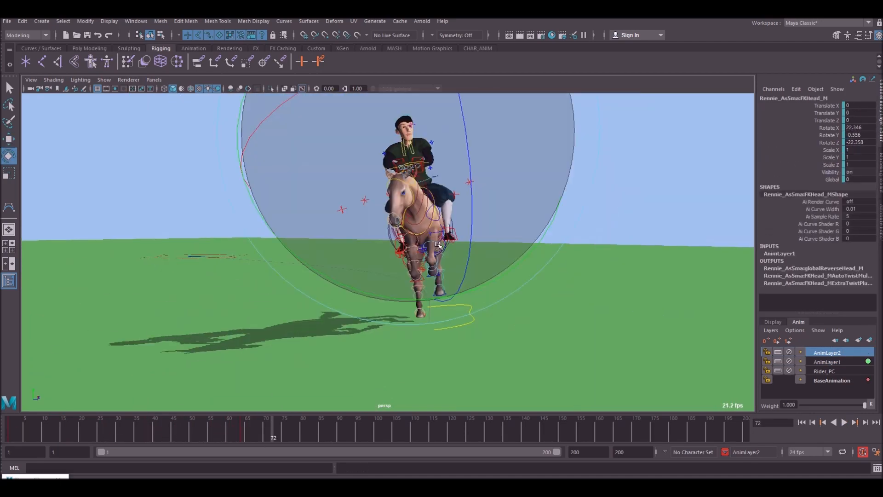
click(225, 435)
click(239, 434)
click(145, 435)
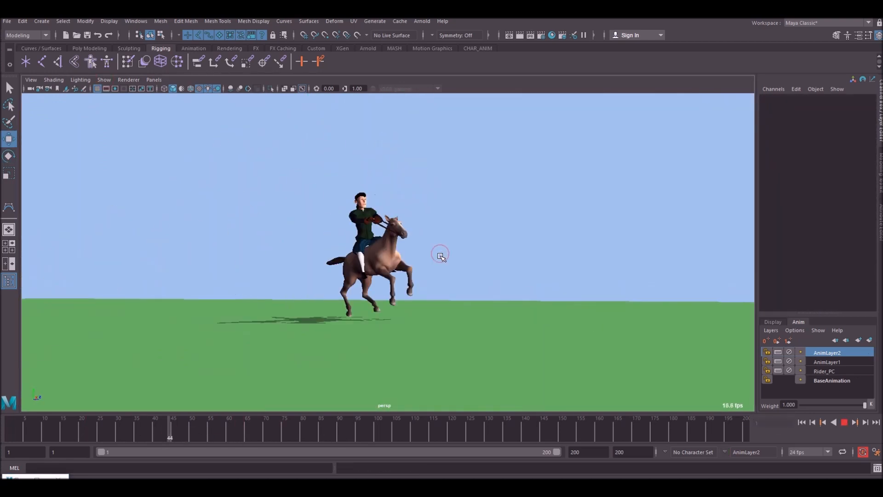
Step: Play and scrub the rider's gallop from frame 1 through the turn to examine the head and neck motion
click(252, 430)
click(802, 421)
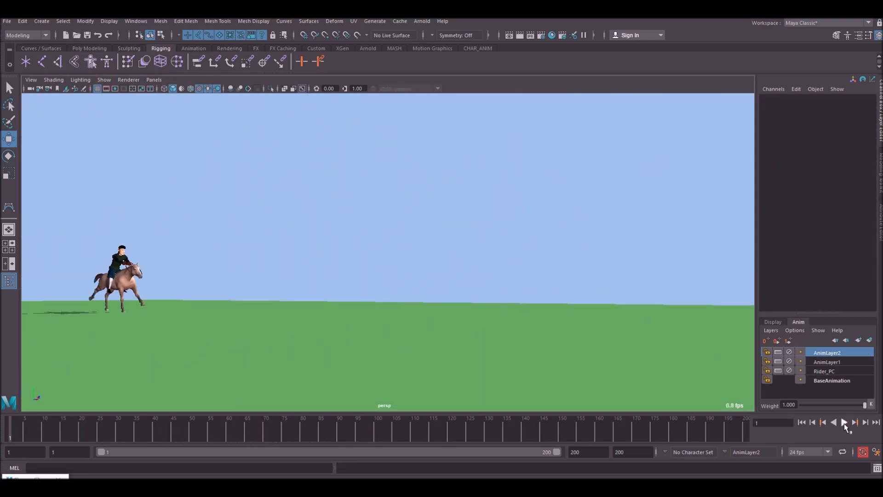
click(843, 422)
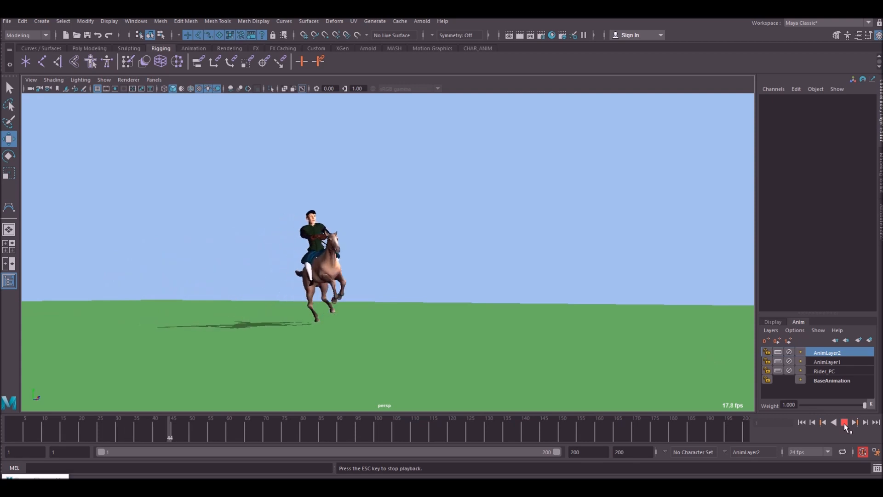
click(843, 422)
drag(266, 420, 9, 425)
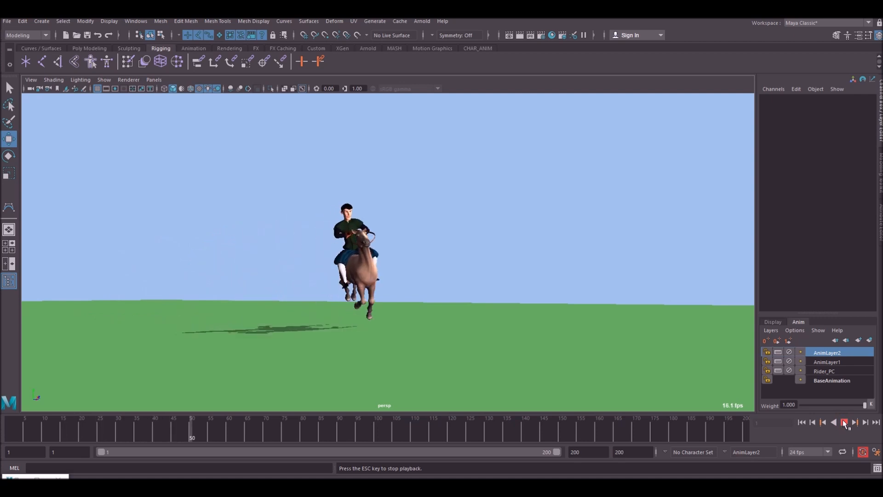
click(845, 423)
key(alt+v)
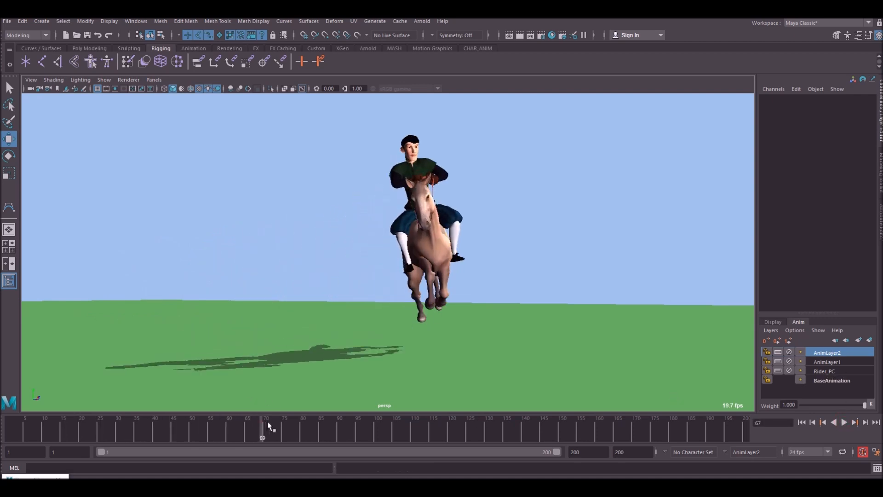
mouse_move(345, 426)
mouse_down()
mouse_move(240, 437)
mouse_move(252, 432)
mouse_up()
key(alt+v)
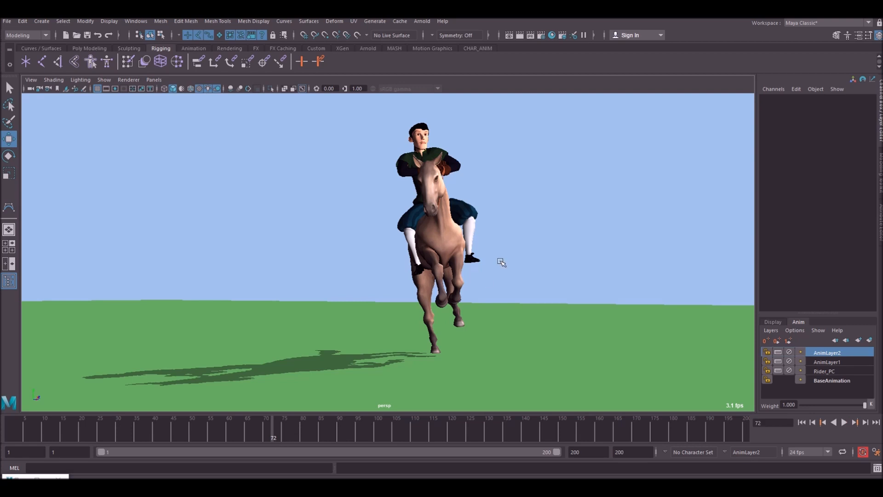
Step: Show the NURBS curves again and select the horse's central control at frame 72
click(104, 80)
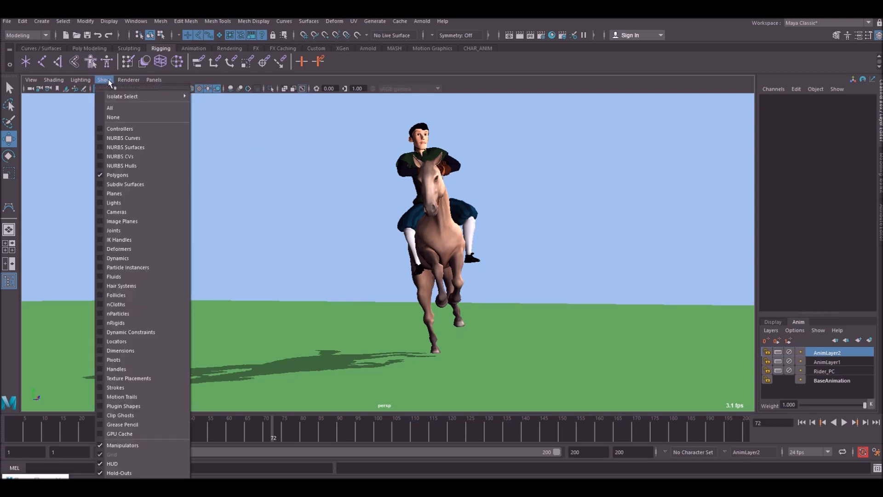
click(116, 138)
click(462, 341)
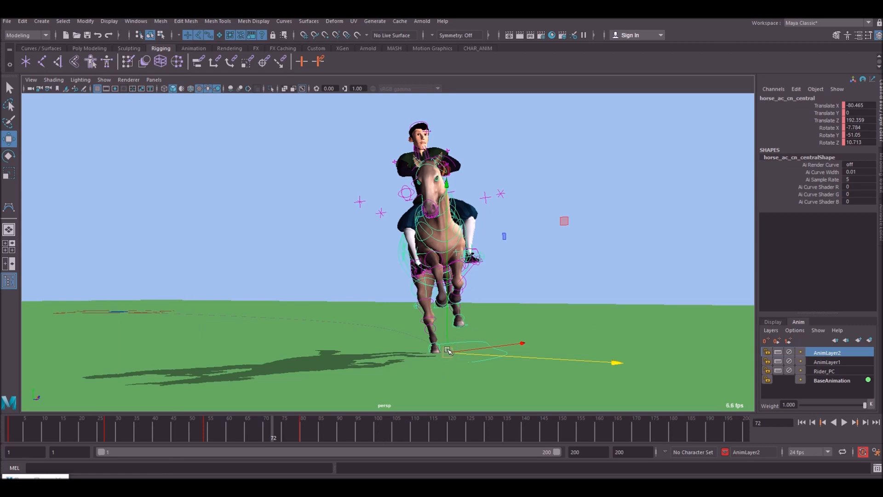
key(alt+v)
Step: Switch to the horseref reference video and examine the frame where the horse faces the camera
click(389, 482)
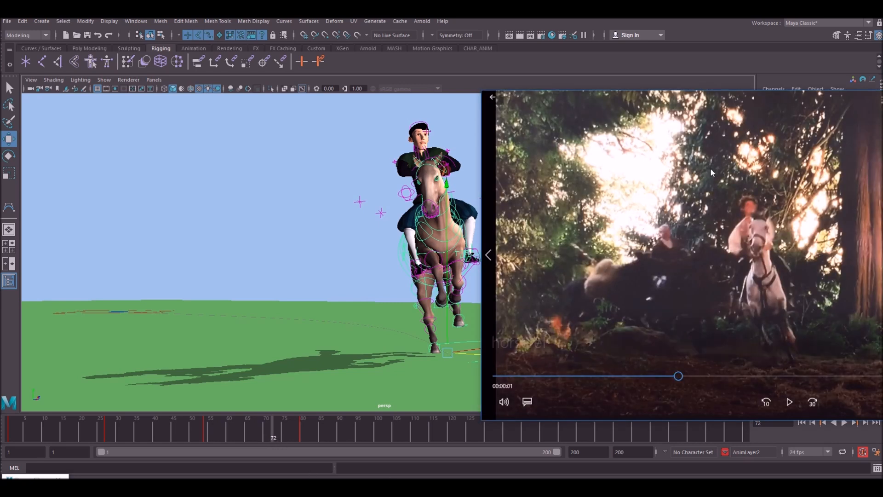
mouse_move(672, 376)
mouse_down()
mouse_move(685, 377)
mouse_move(677, 378)
mouse_up()
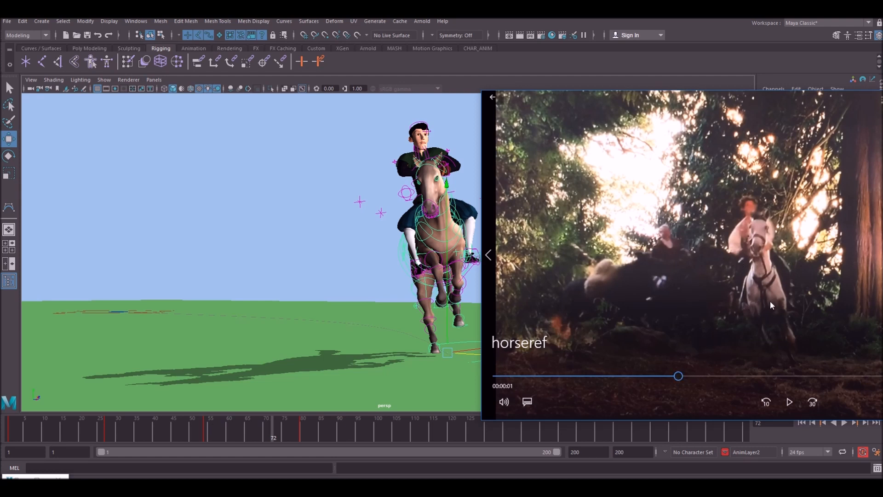
click(275, 178)
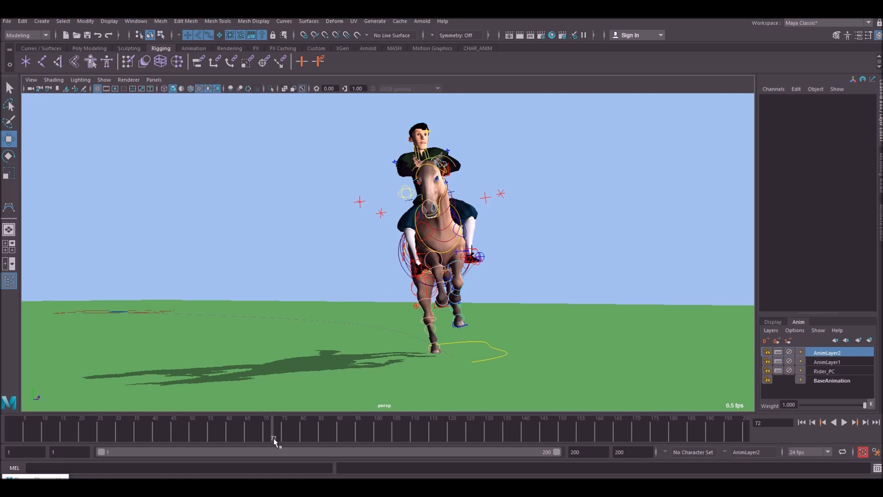
Step: Select the horse's central control and set the animation end frame to 72
click(468, 342)
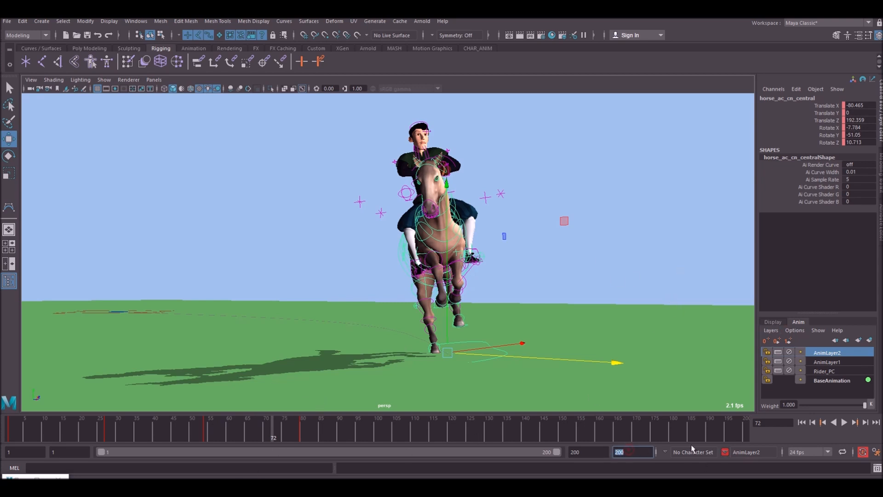
text(72)
key(Return)
Step: Merge AnimLayer2, AnimLayer1 and Rider_PC into BaseAnimation as the bottom selected layer, deleting the baked layers
click(833, 381)
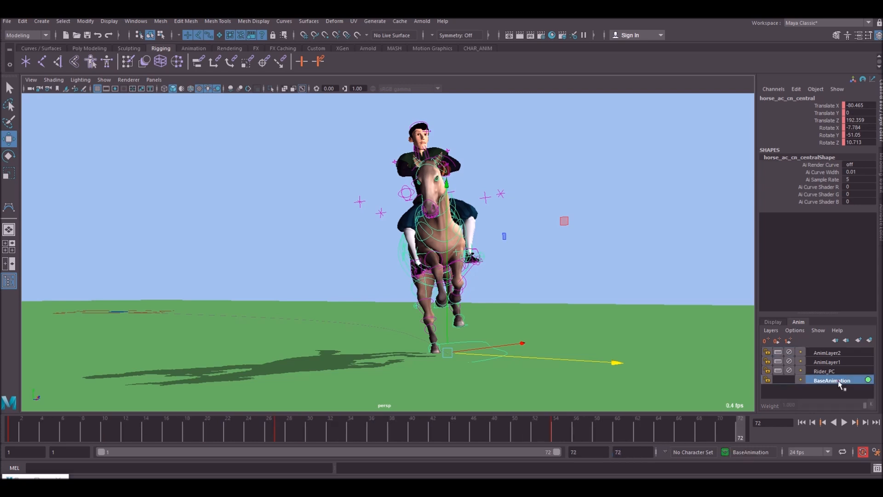
right_click(840, 352)
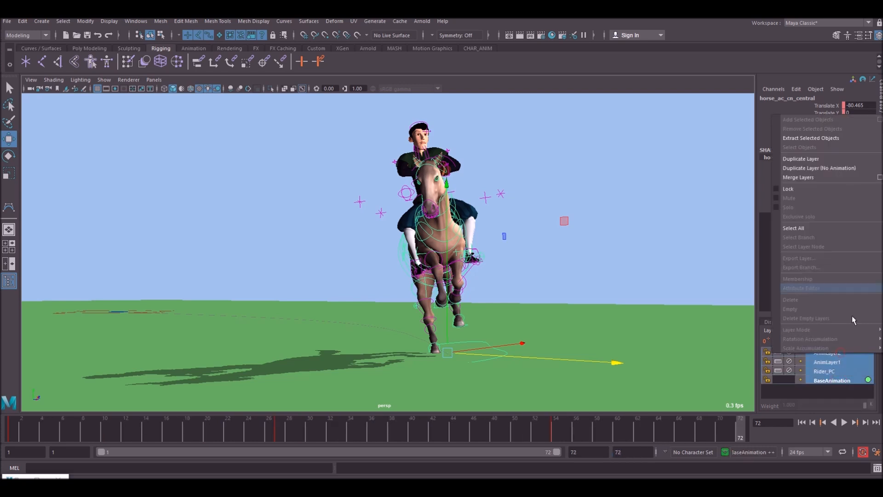
click(880, 178)
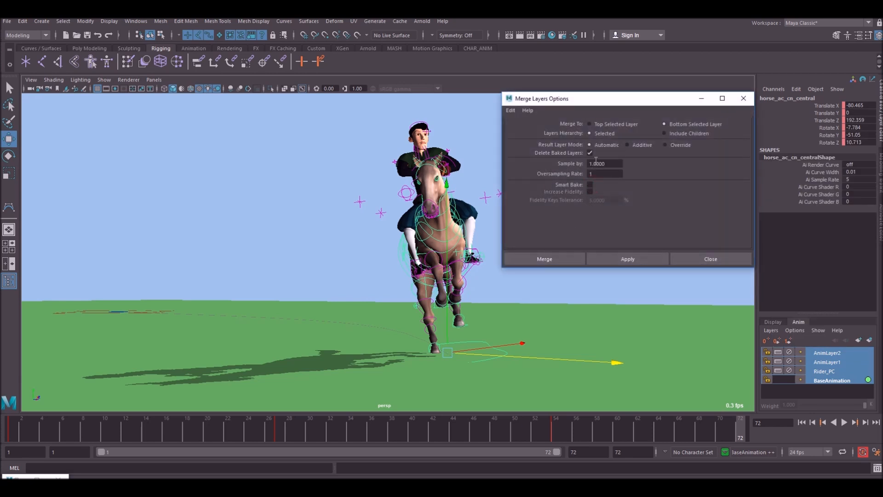
click(551, 257)
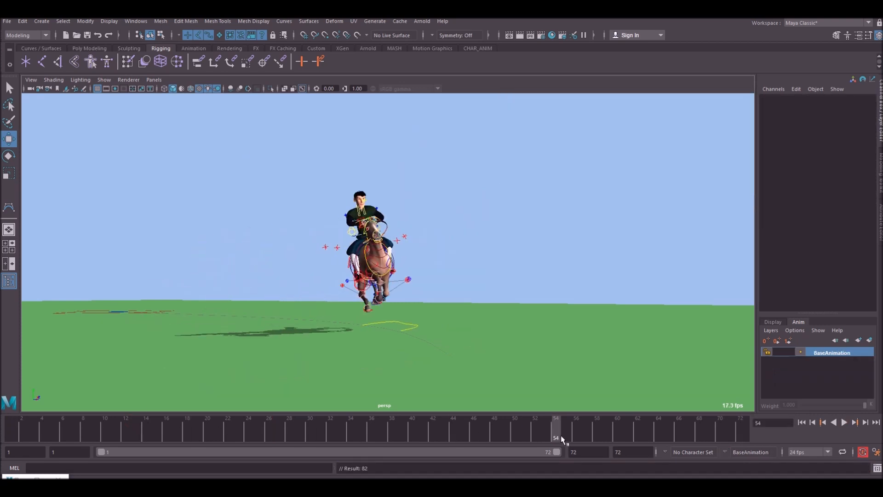
Step: Scrub through the merged animation and inspect the keys on the horse's controls
drag(69, 430, 179, 437)
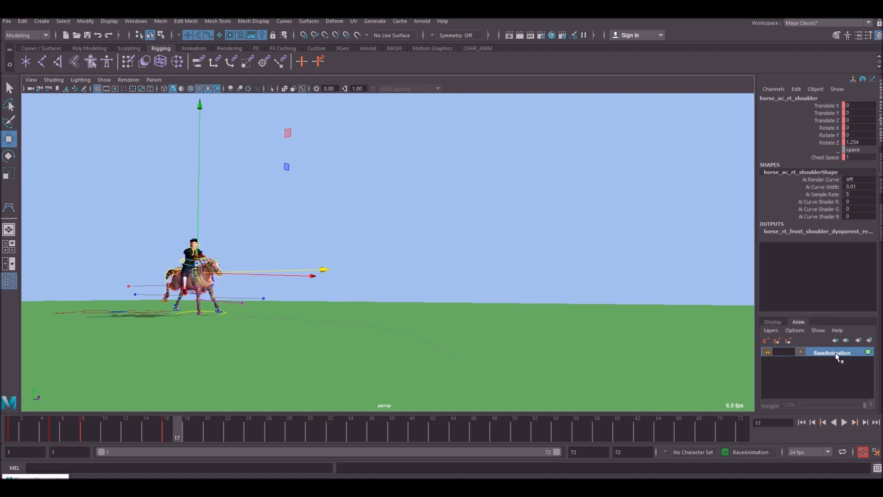
drag(207, 427, 654, 437)
click(255, 228)
click(286, 251)
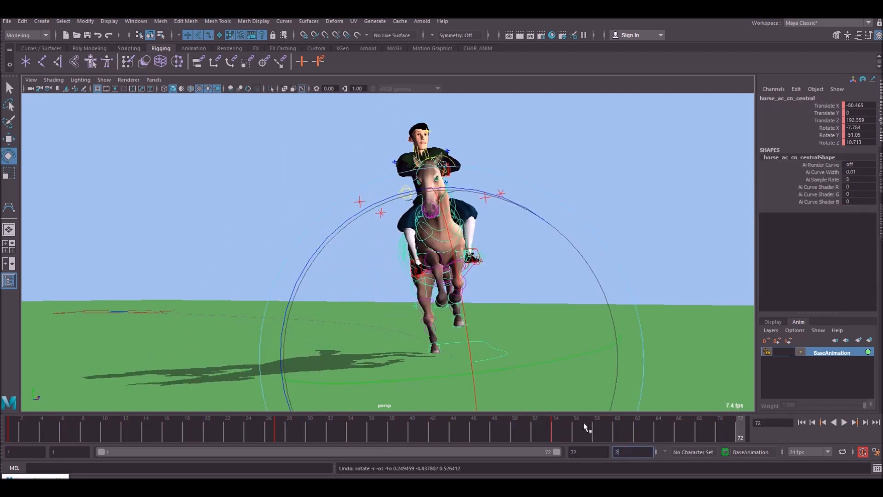
Step: Set the animation end frame back to 200, extend the playback range to it, and play the animation
key(Return)
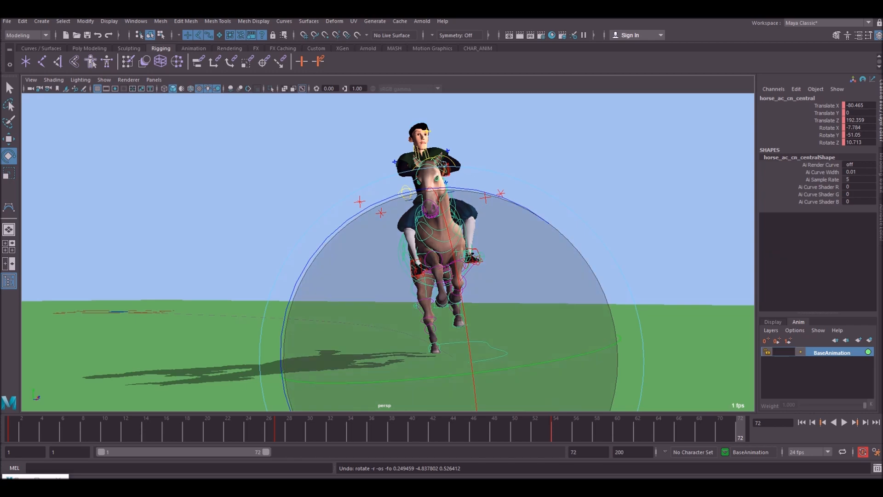
double_click(234, 454)
key(alt+v)
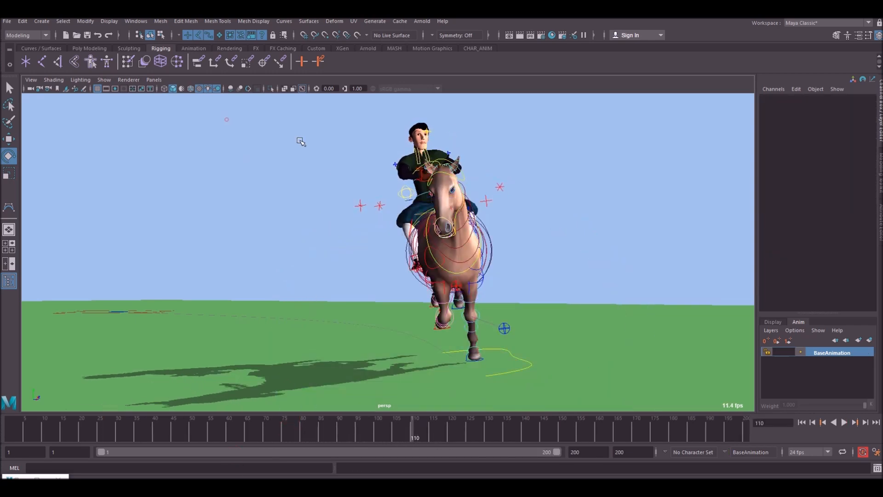
Step: Open the Graph Editor for the selected controls and select all the keys on their curves
double_click(15, 486)
drag(376, 114, 429, 14)
alt+right_drag(552, 275, 469, 279)
alt+right_drag(532, 293, 529, 290)
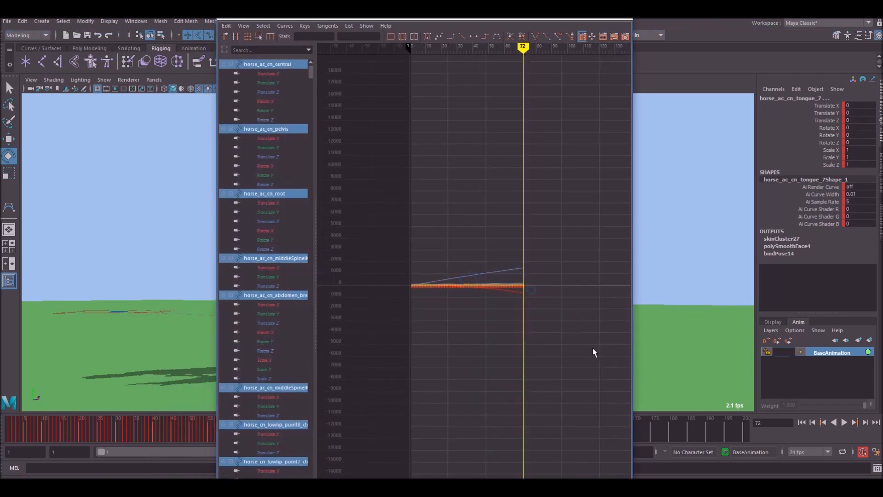
drag(376, 178, 379, 179)
Step: Set the post infinity of the selected animation curves to Constant
click(286, 26)
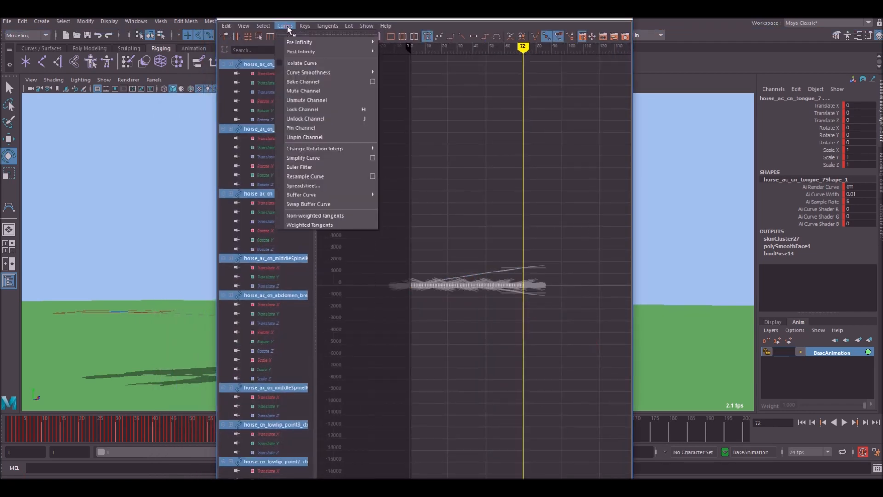
mouse_move(297, 51)
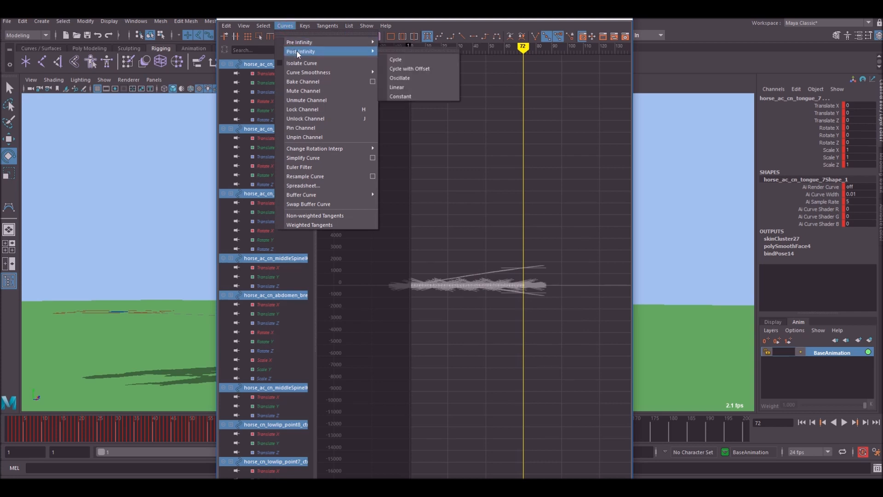
click(400, 97)
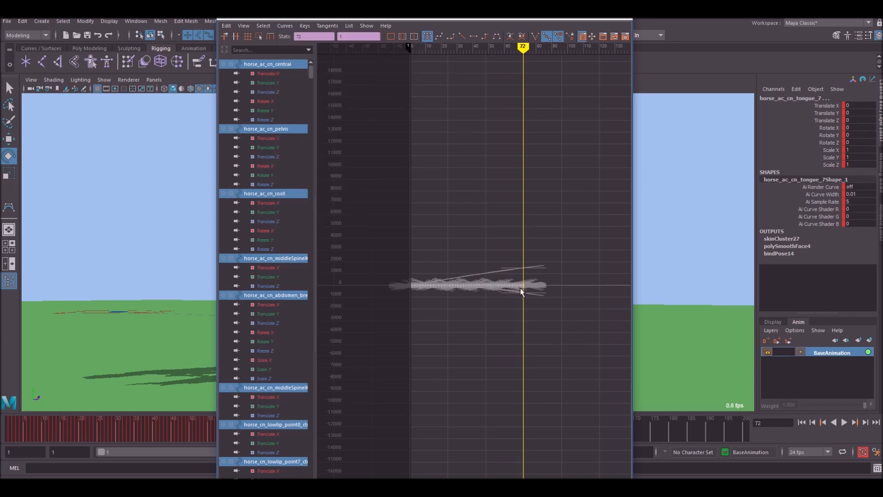
Step: Close the Graph Editor, go to the end of the gallop and scrub through the horseref video to study how the horse stops
click(581, 20)
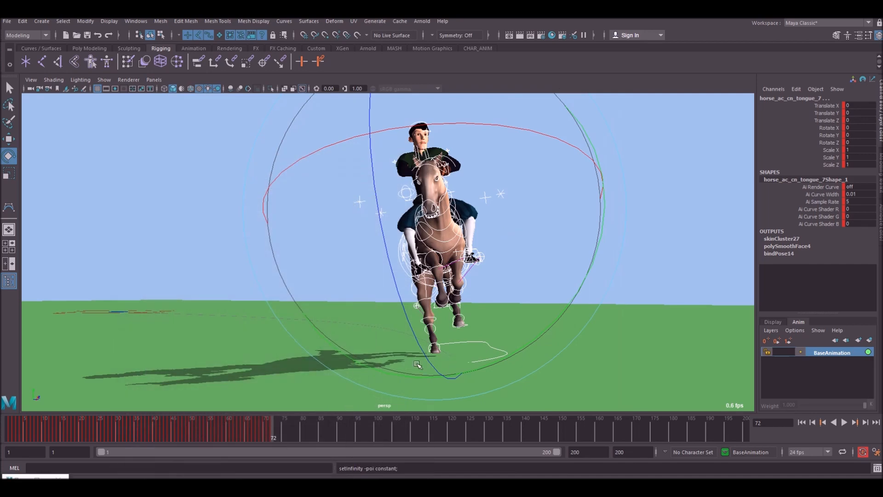
mouse_move(224, 428)
mouse_down()
mouse_move(206, 430)
mouse_move(282, 437)
mouse_move(187, 429)
mouse_move(277, 439)
mouse_move(264, 437)
mouse_up()
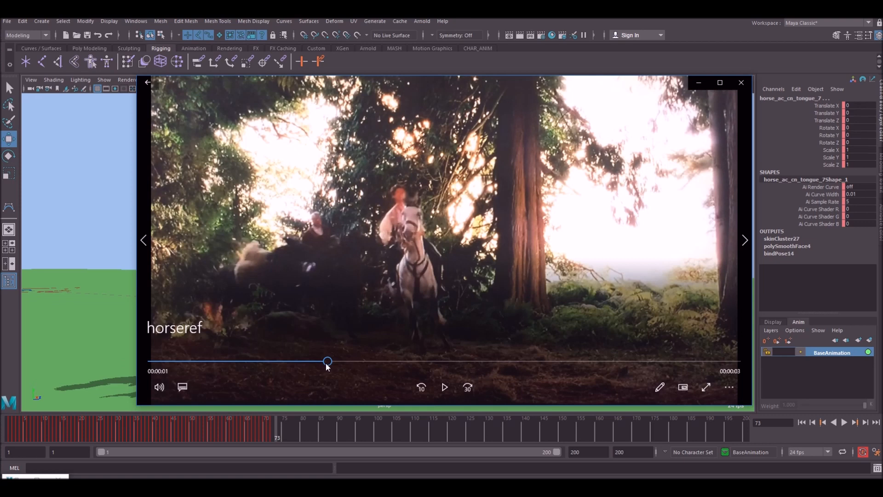
drag(328, 366, 352, 366)
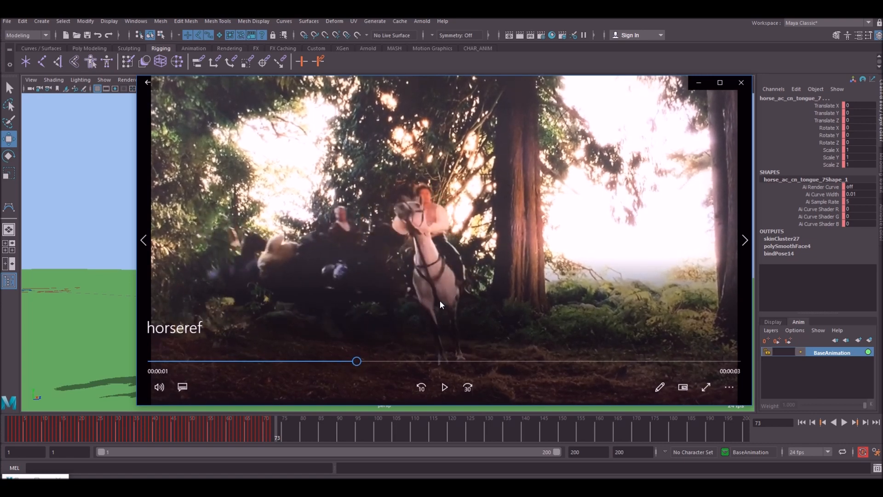
mouse_move(358, 366)
mouse_down()
mouse_move(337, 366)
mouse_move(357, 364)
mouse_up()
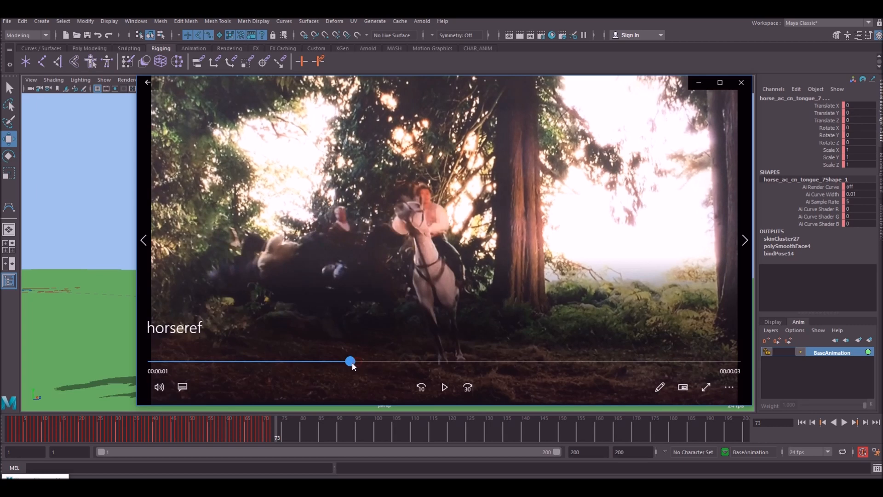
mouse_move(360, 362)
mouse_down()
mouse_move(292, 365)
mouse_move(400, 369)
mouse_move(259, 363)
mouse_move(394, 368)
mouse_move(350, 368)
mouse_move(368, 370)
mouse_move(359, 370)
mouse_up()
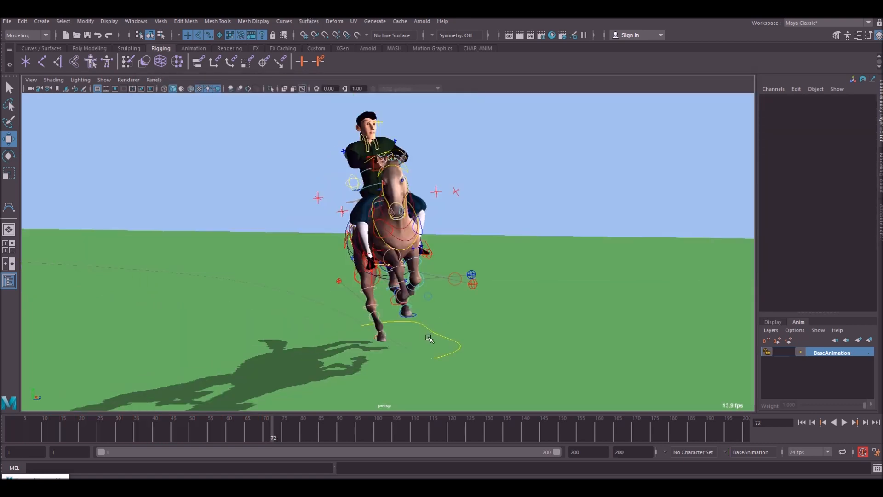
Step: Play past frame 72 and select the horse's central and root controls to examine the last gallop pose
click(460, 330)
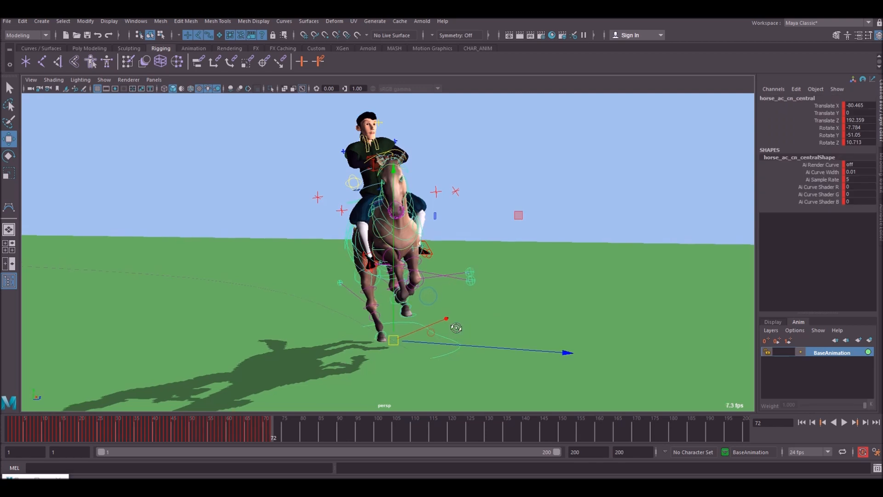
key(alt+v)
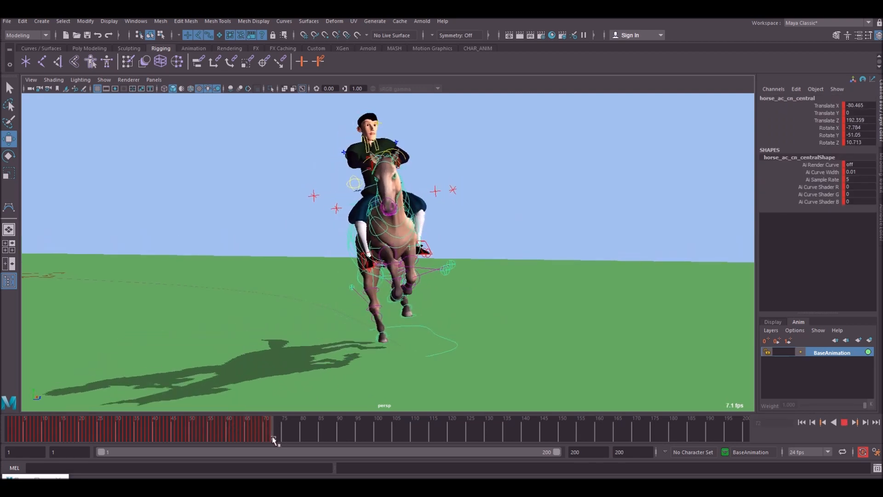
click(347, 198)
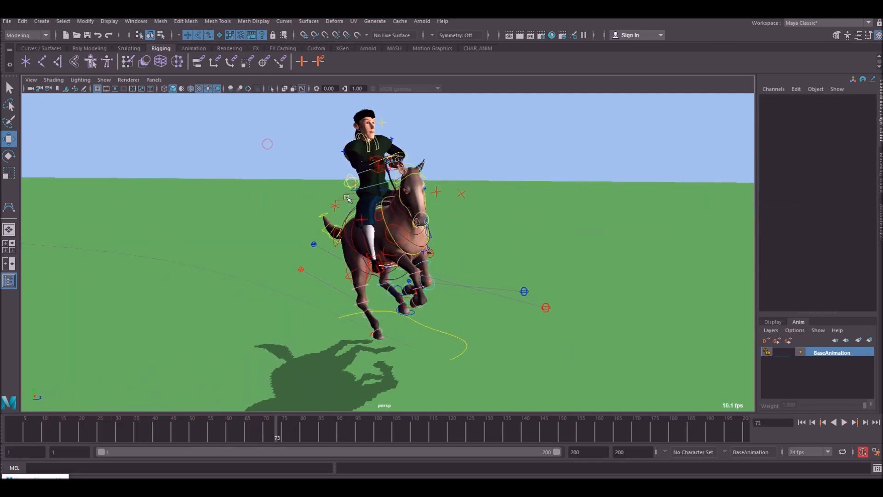
click(426, 210)
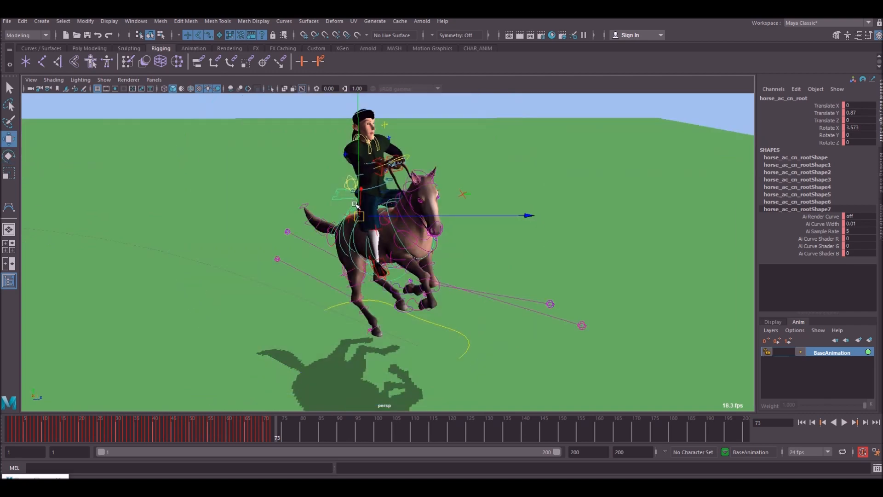
Step: Pose the horse's root control after frame 78 to match the rearing horse in the reference video
alt+drag(479, 282, 394, 225)
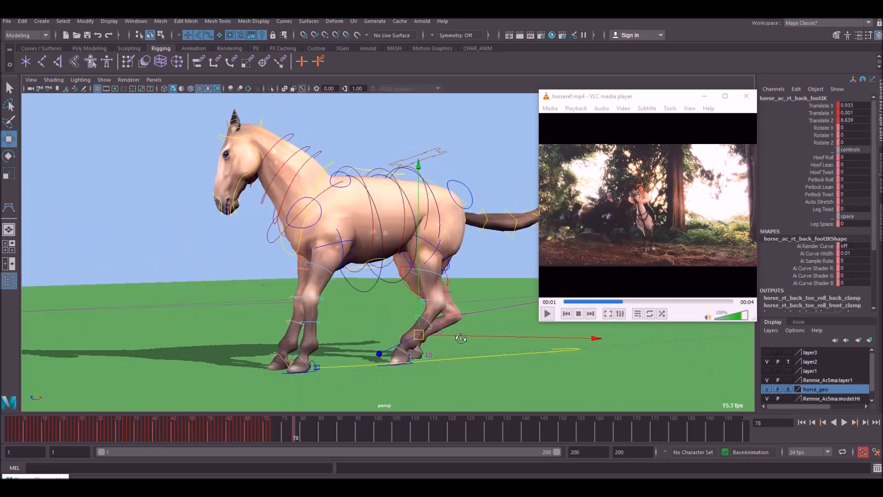
click(353, 229)
key(w)
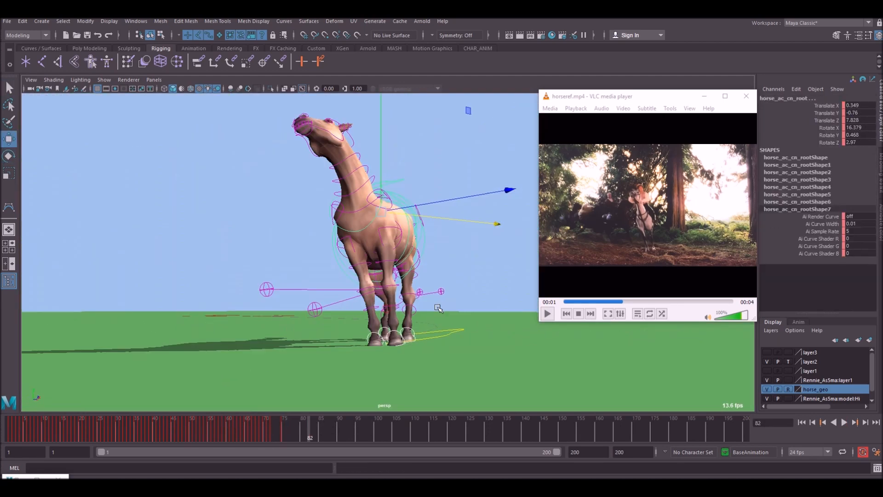
Step: Go to frame 74, turn on the display of NURBS curves in the viewport and select the horse's central control
right_click(288, 430)
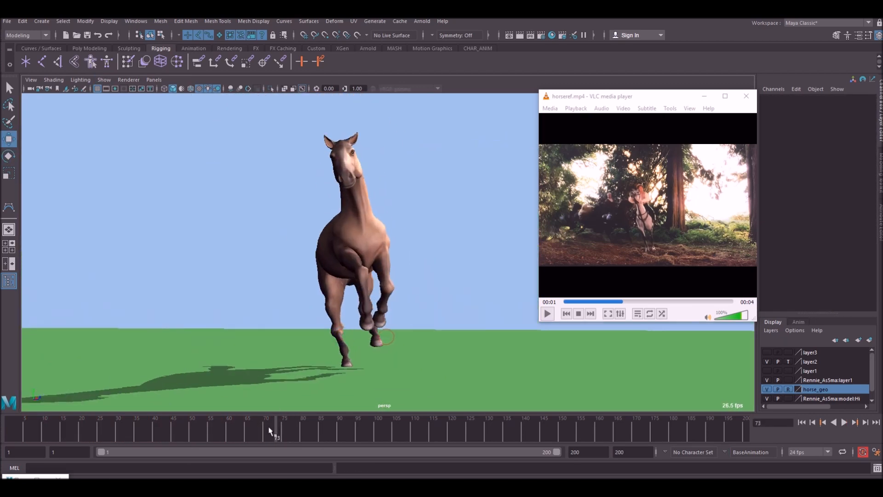
key(alt+v)
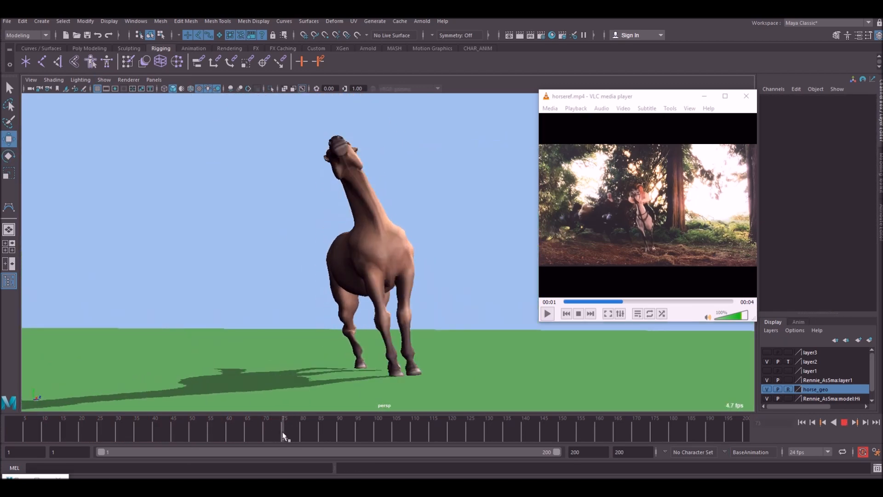
click(280, 436)
click(104, 80)
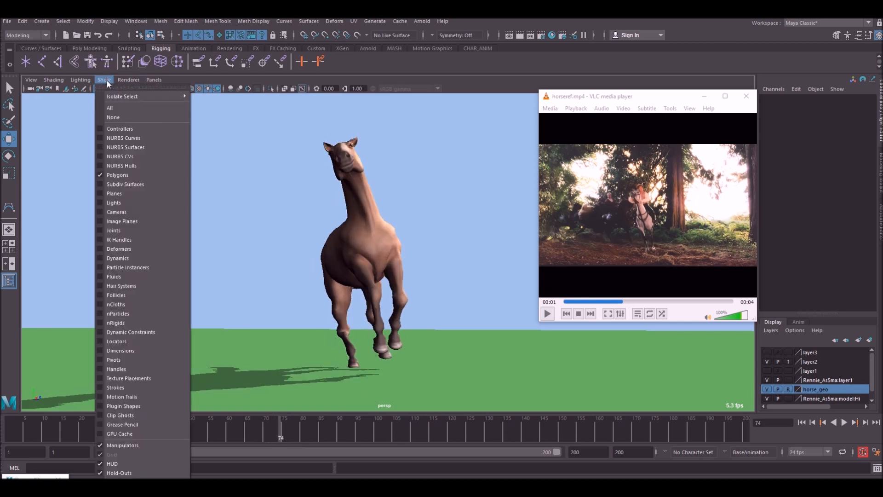
click(119, 138)
click(416, 368)
key(alt+v)
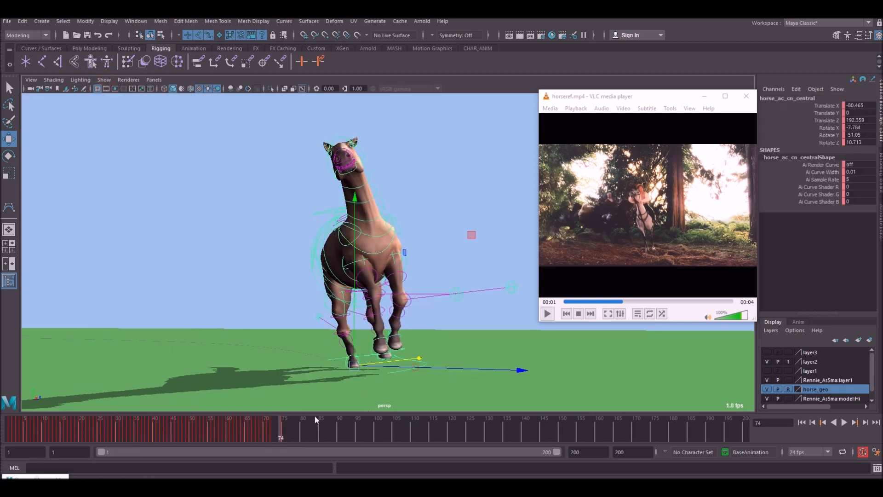
Step: Select the horse's root control at frame 72 and examine the end of the gallop in playback
mouse_move(270, 440)
mouse_down()
mouse_move(279, 439)
mouse_move(272, 437)
mouse_up()
alt+drag(321, 199, 389, 221)
click(290, 201)
click(364, 219)
mouse_move(332, 219)
alt+mouse_down()
mouse_move(363, 213)
mouse_move(321, 227)
alt+mouse_up()
key(ctrl+z)
alt+drag(386, 258, 322, 251)
key(alt+v)
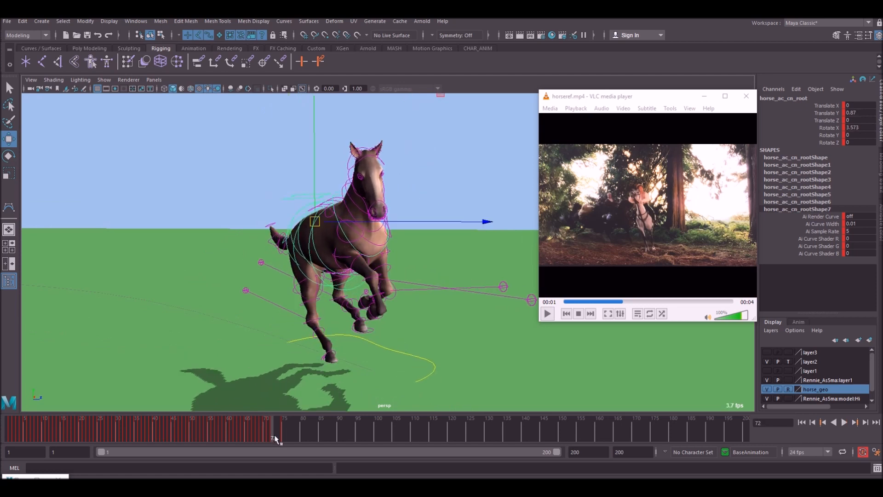
Step: Scrub between frames 67 and 76 and examine the transition from the gallop into the stop from several angles
alt+drag(293, 410, 265, 406)
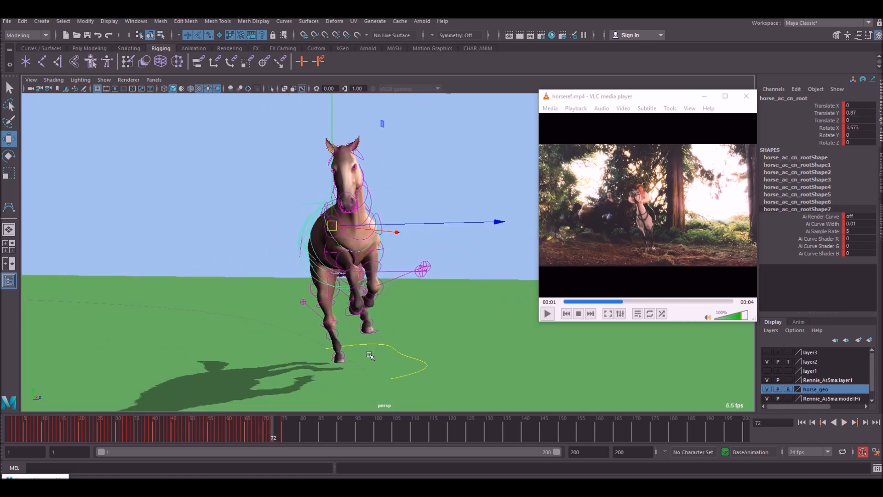
drag(303, 438, 256, 430)
alt+drag(304, 363, 368, 362)
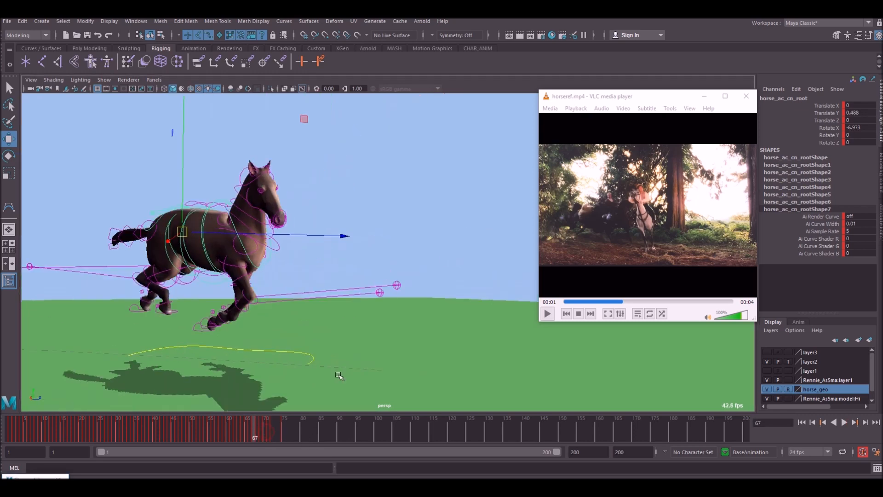
key(alt+v)
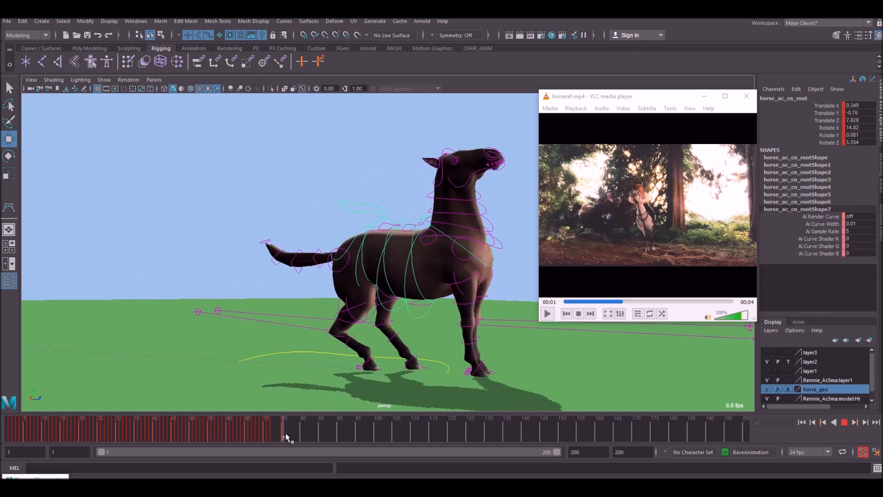
click(282, 433)
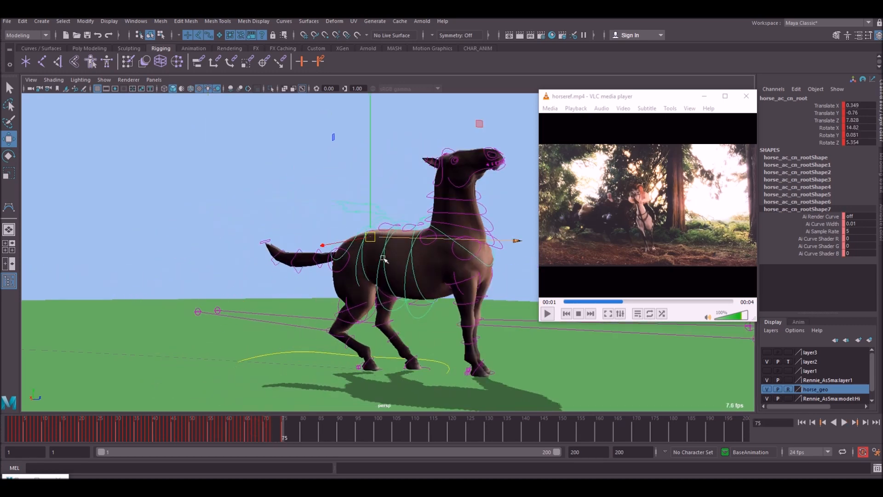
click(273, 430)
alt+drag(441, 307, 330, 307)
drag(264, 433, 287, 432)
alt+drag(381, 256, 275, 228)
click(273, 206)
alt+drag(419, 332, 449, 339)
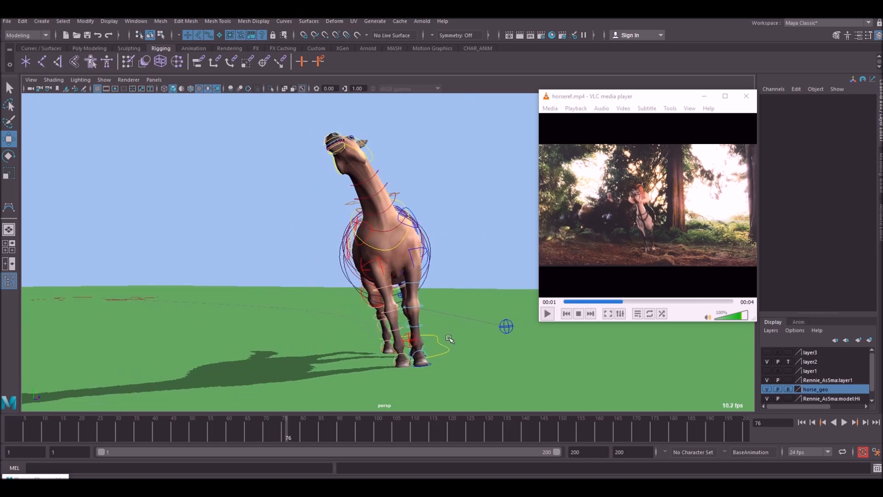
mouse_move(286, 435)
mouse_down()
mouse_move(261, 428)
mouse_move(285, 435)
mouse_up()
Step: Advance the reference video to the rearing pose, select the horse's controls and go to frame 78
drag(620, 303, 632, 315)
alt+drag(447, 215, 434, 220)
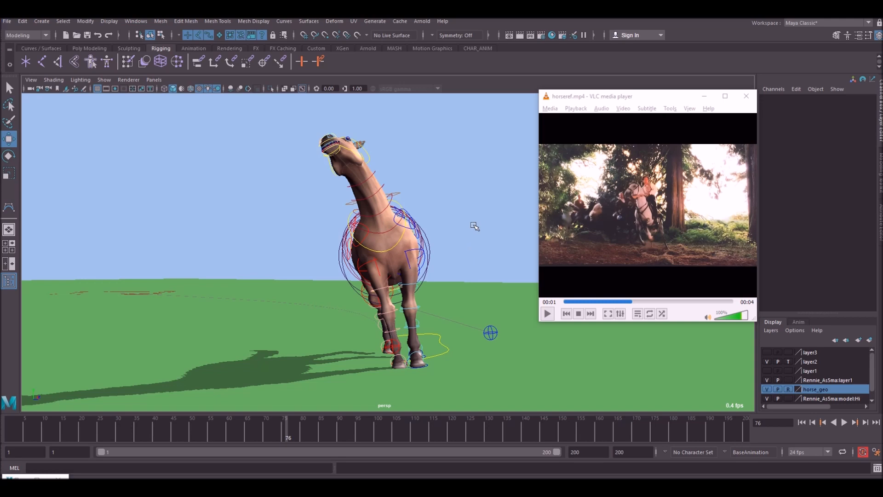
drag(474, 224, 331, 379)
click(296, 436)
Step: Raise the horse's front legs at frame 78, rotating the right shoulder point control, and key the pose
alt+drag(423, 289, 464, 276)
click(426, 338)
alt+drag(436, 334, 368, 294)
click(824, 157)
click(282, 256)
key(e)
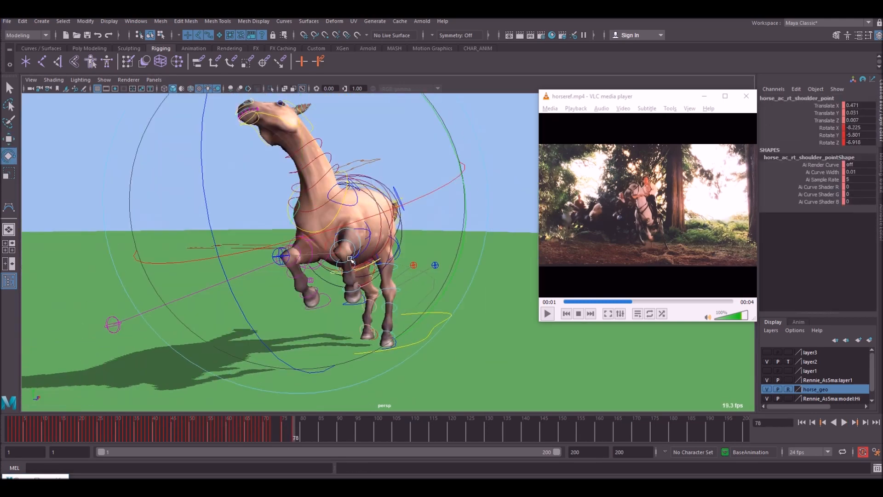
alt+drag(286, 276, 377, 276)
key(w)
key(s)
Step: Adjust the horse's body and left back foot IK controls for the rearing pose at frame 78
click(299, 430)
click(296, 428)
alt+drag(322, 322, 396, 318)
click(393, 173)
key(e)
click(391, 338)
key(w)
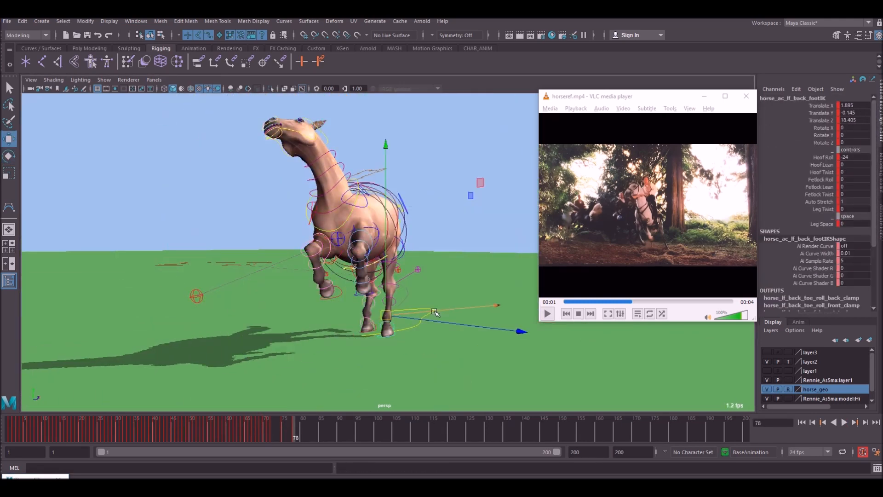
click(395, 338)
Step: Refine the rotation and position of the rearing pose's controls at frame 78 and select the whole horse rig
click(354, 148)
key(e)
key(w)
click(285, 349)
alt+drag(322, 312, 386, 318)
drag(69, 119, 520, 377)
Step: Compare frames 75 and 78 and pitch the root control back to about 18.4 in Rotate X at frame 75
click(284, 430)
click(296, 430)
alt+drag(334, 310, 396, 308)
key(e)
click(283, 430)
key(w)
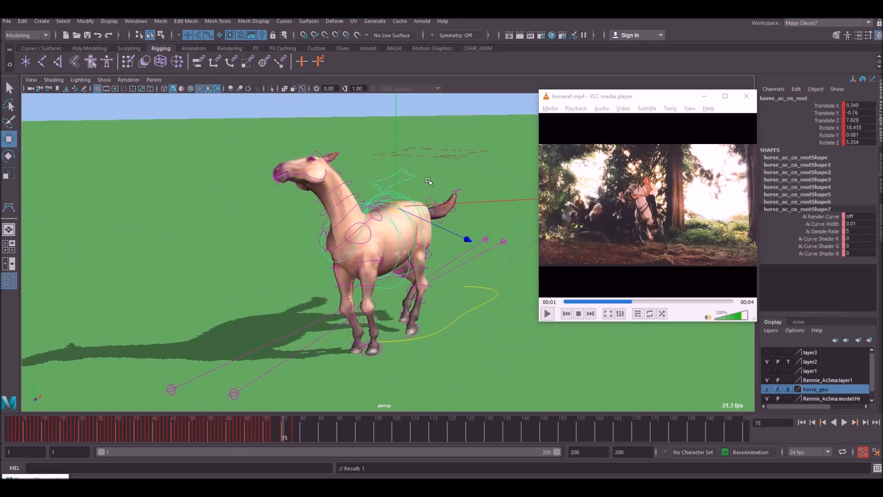
Step: Refine the rotation of the horse's controls at frame 78 and check it against frame 76
click(296, 430)
key(e)
click(399, 229)
click(289, 437)
alt+drag(322, 313, 405, 308)
Step: Select all the horse's controls and retime the rearing pose to frame 81
click(307, 435)
click(288, 437)
click(299, 436)
drag(243, 135, 478, 359)
click(304, 432)
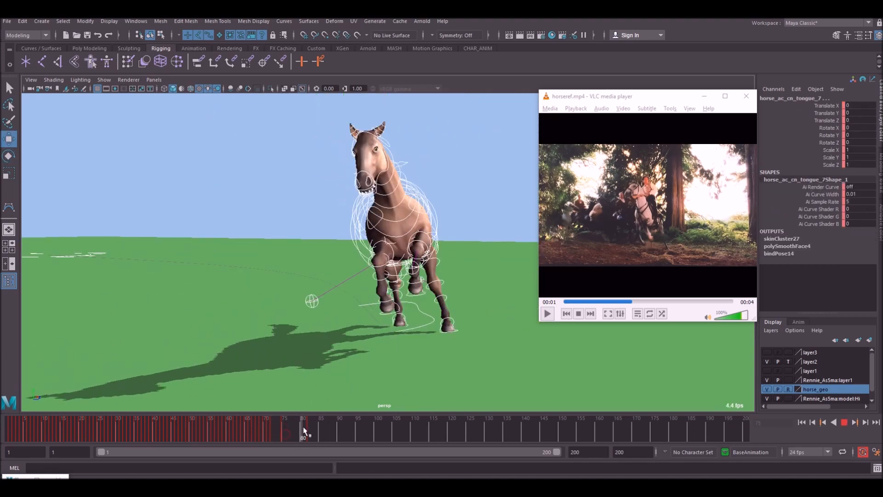
Step: Rewind the reference video to the landing pose and adjust the horse's right back foot IK control at frame 75
click(622, 302)
click(284, 431)
click(443, 288)
mouse_move(322, 308)
alt+mouse_down()
mouse_move(414, 304)
mouse_move(322, 322)
alt+mouse_up()
key(e)
alt+drag(297, 262, 311, 197)
key(w)
drag(858, 105, 858, 135)
click(368, 259)
alt+drag(322, 285, 295, 308)
click(377, 307)
Step: Compare the last gallop frames with the stop and reposition the right front leg control at frame 75
drag(284, 435, 261, 437)
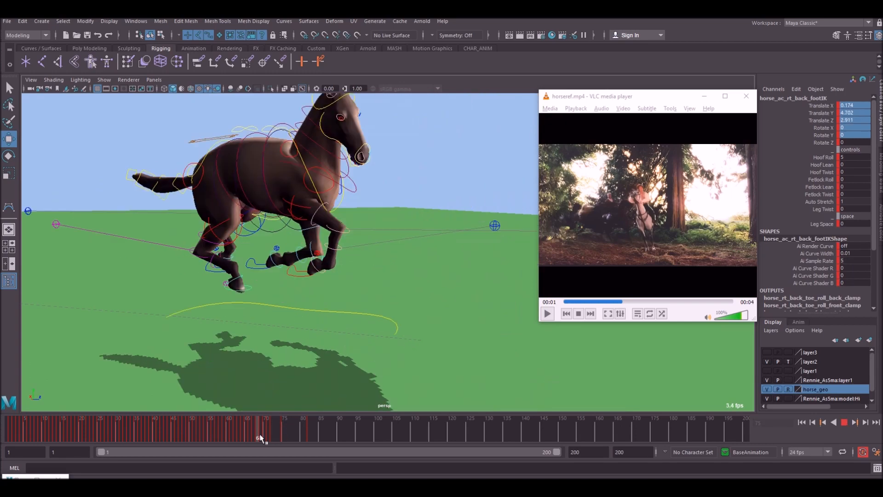
alt+drag(322, 304, 396, 308)
drag(284, 434, 298, 432)
drag(303, 111, 501, 378)
drag(273, 438, 286, 439)
alt+drag(396, 251, 424, 253)
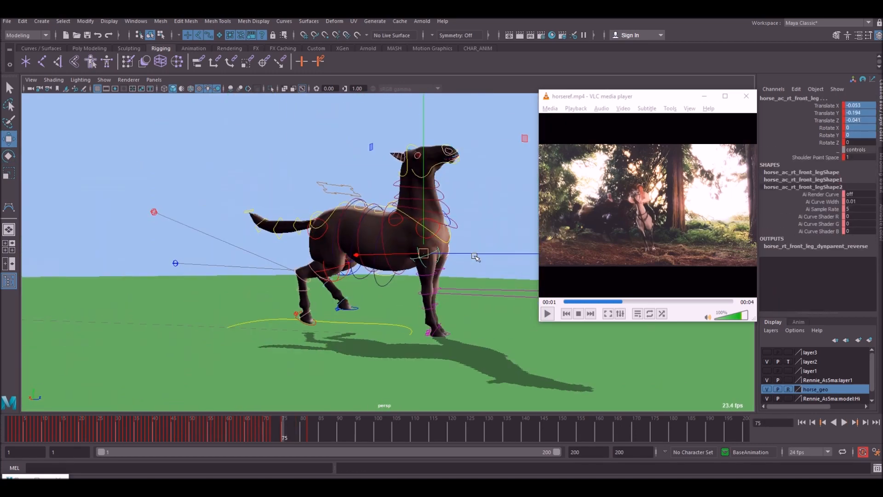
Step: Adjust the rotation and placement of the left back foot IK control between frames 76 and 81
click(286, 437)
key(e)
click(301, 426)
key(w)
mouse_move(284, 439)
mouse_down()
mouse_move(274, 441)
mouse_move(283, 437)
mouse_up()
alt+drag(286, 276, 368, 294)
click(305, 432)
key(e)
mouse_move(254, 422)
mouse_down()
mouse_move(201, 420)
mouse_move(319, 429)
mouse_move(262, 427)
mouse_move(312, 435)
mouse_move(276, 437)
mouse_move(288, 440)
mouse_up()
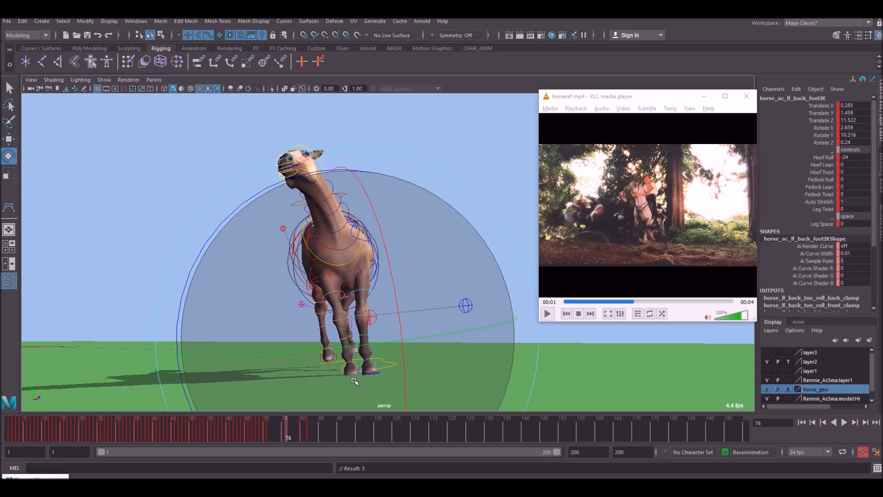
key(w)
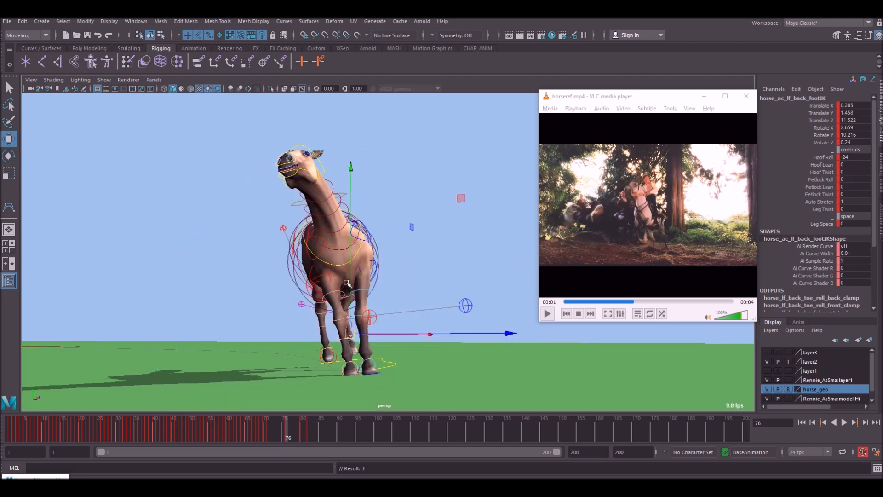
Step: Play the rear-up, advance the reference video to the next pose and go to frame 84
key(alt+v)
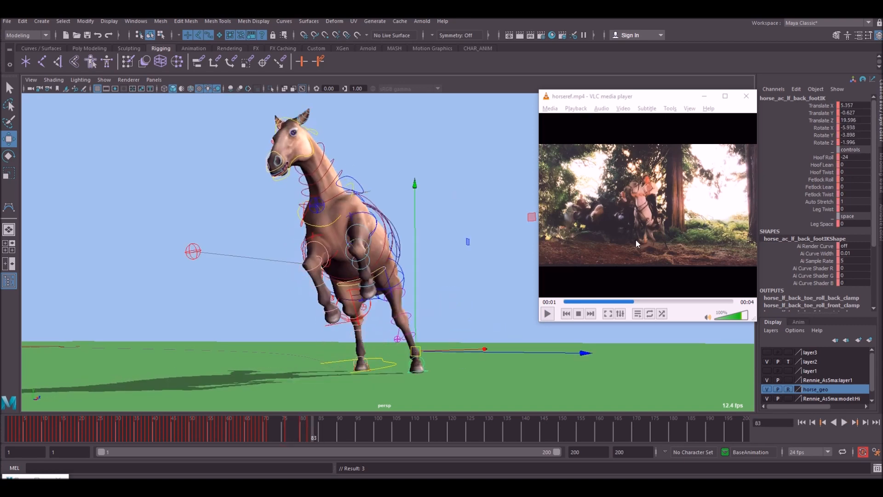
drag(633, 302, 641, 305)
mouse_move(312, 430)
mouse_down()
mouse_move(291, 437)
mouse_move(315, 428)
mouse_up()
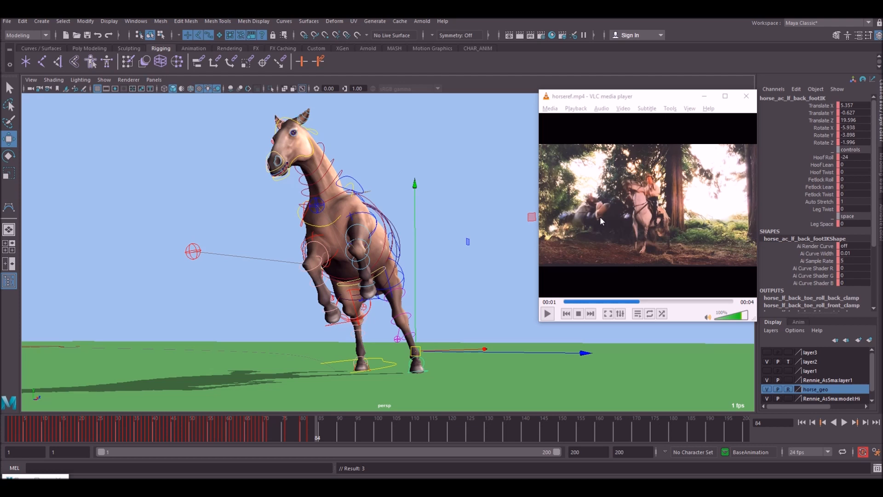
mouse_move(640, 302)
mouse_down()
mouse_move(633, 302)
mouse_move(640, 301)
mouse_up()
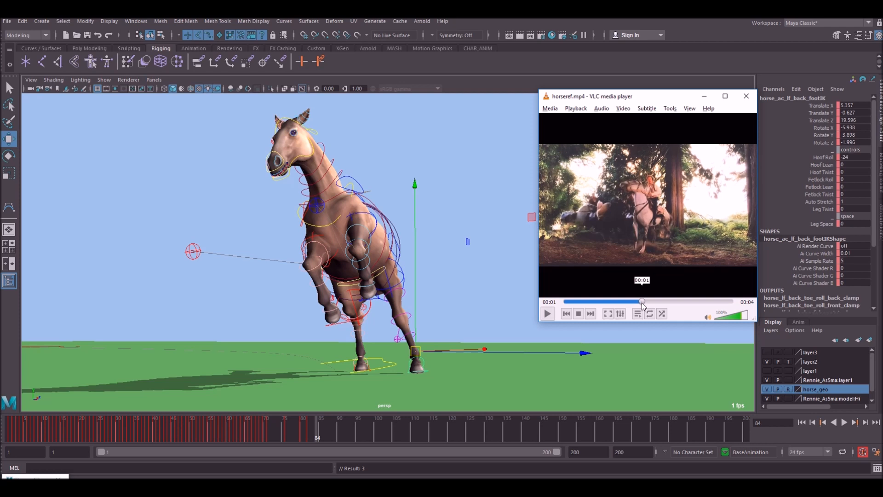
Step: Move to frame 87 and set the Hoof Roll of the front foot IK controls to 0
click(441, 154)
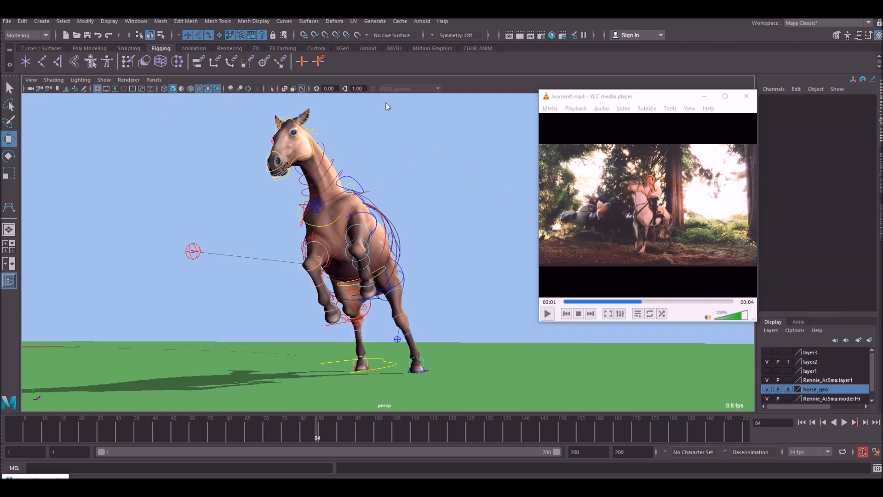
drag(504, 422, 504, 422)
mouse_move(314, 431)
mouse_down()
mouse_move(277, 430)
mouse_move(327, 434)
mouse_up()
click(368, 292)
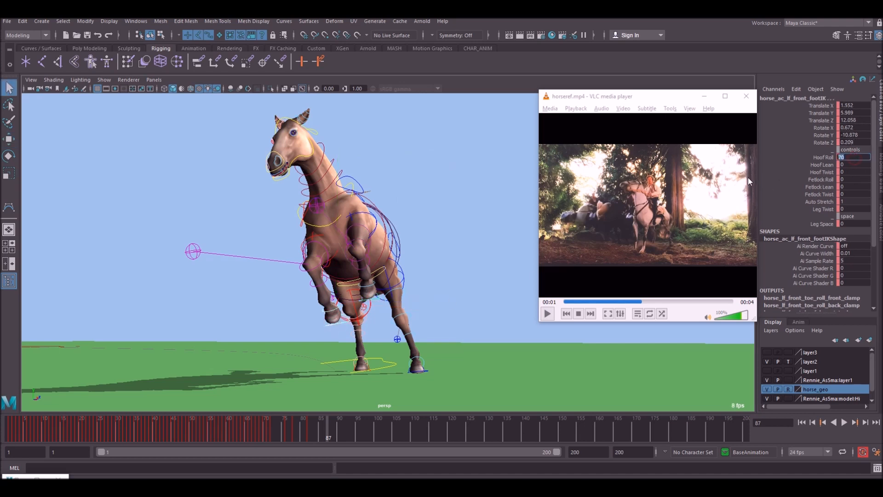
text(0)
key(Return)
Step: Lower the front foot IK controls to the ground at frame 87 and rotate them for the landing
drag(357, 289, 311, 374)
key(e)
drag(352, 406, 355, 361)
key(w)
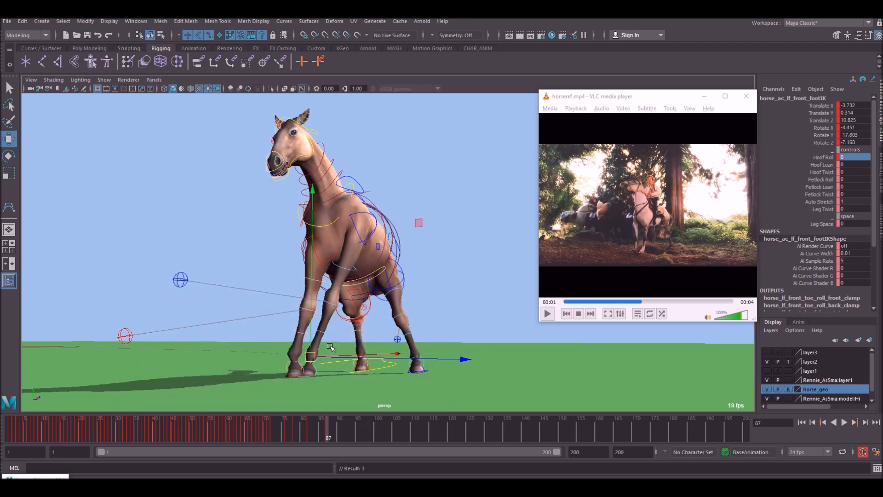
Step: Adjust the placement of the left front foot IK control on the ground at frame 87
key(f)
alt+right_drag(500, 356, 71, 292)
alt+drag(71, 292, 243, 285)
alt+right_drag(243, 286, 202, 286)
drag(371, 226, 419, 233)
alt+drag(529, 295, 351, 268)
Step: Reposition and rotate the right front foot IK control so its hoof sits beside the left one
click(373, 268)
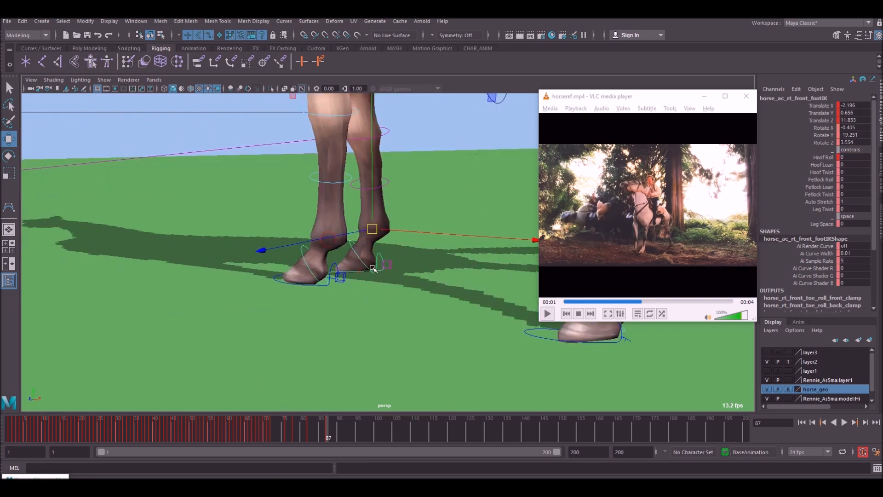
drag(371, 224, 225, 218)
key(e)
mouse_move(444, 224)
alt+mouse_down()
mouse_move(424, 187)
mouse_move(363, 189)
mouse_move(395, 201)
alt+mouse_up()
key(w)
mouse_move(357, 235)
mouse_down()
mouse_move(371, 237)
mouse_move(364, 241)
mouse_up()
alt+drag(304, 232, 319, 222)
Step: Select the horse's root control and shift the body forward over the planted front hooves at frame 87
scroll(319, 223, down, 6)
alt+middle_drag(320, 223, 313, 280)
alt+drag(396, 174, 294, 207)
scroll(432, 159, up, 3)
click(414, 162)
key(e)
alt+drag(286, 207, 341, 211)
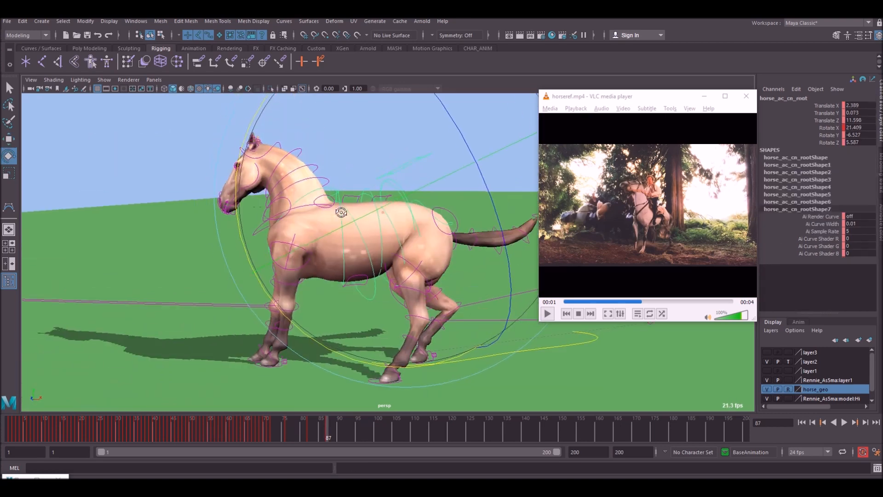
key(w)
drag(399, 200, 368, 195)
alt+drag(368, 198, 411, 188)
alt+middle_drag(411, 189, 362, 208)
Step: Rotate the root control to adjust the angle of the horse's body over the planted front legs
alt+drag(362, 208, 412, 220)
key(e)
drag(308, 268, 353, 251)
drag(452, 159, 455, 162)
key(w)
Step: Move the left front foot IK control forward and shift both front foot controls together to place the landing
alt+middle_drag(304, 398, 311, 370)
click(333, 356)
drag(336, 331, 341, 360)
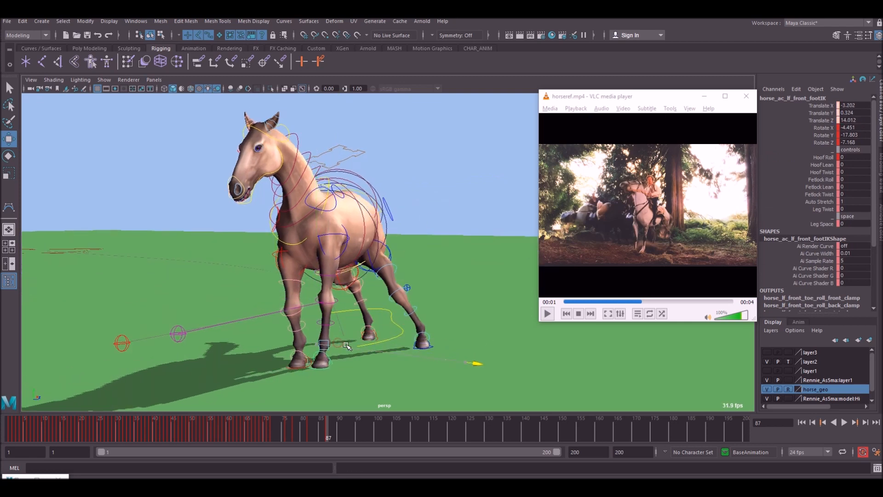
shift+click(294, 367)
drag(302, 342, 299, 346)
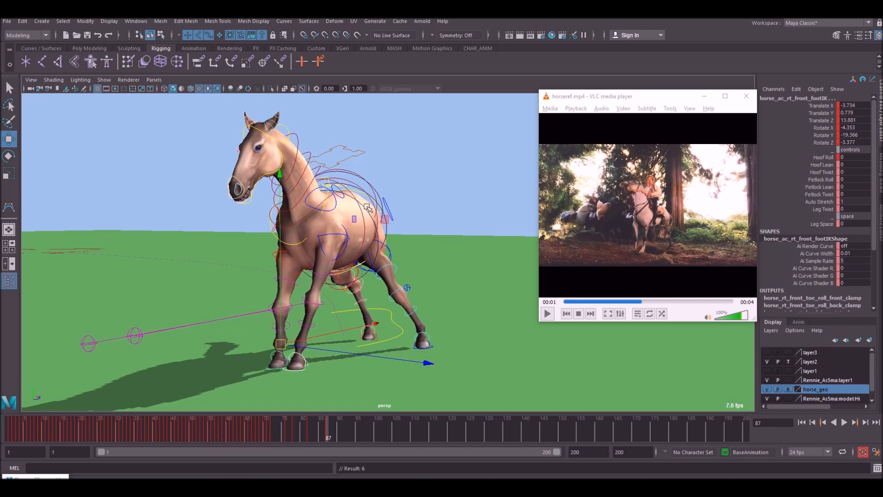
Step: Turn the horse's body with the root control above the repositioned front hooves and key the pose
click(358, 155)
key(e)
drag(456, 172, 389, 184)
key(s)
key(w)
Step: Set all translate and rotate values of the spine FK controls to 0 at frame 87
click(409, 145)
alt+drag(409, 145, 390, 183)
click(404, 203)
click(385, 194)
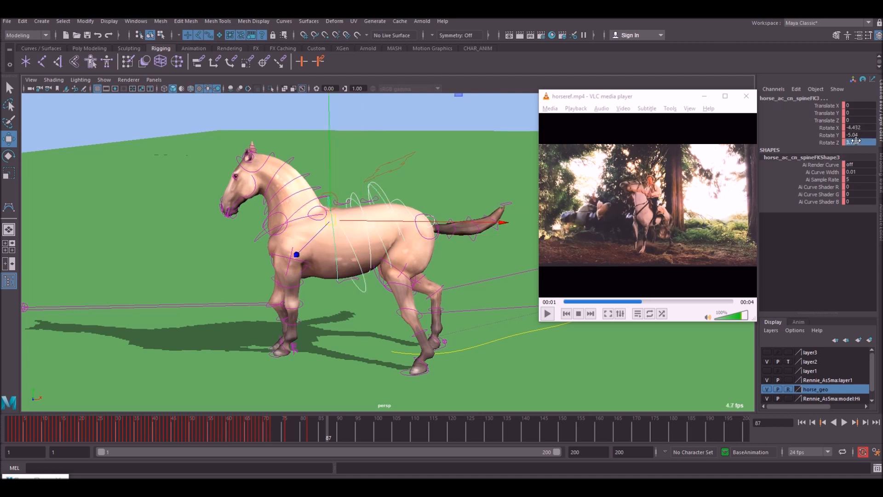
key(Return)
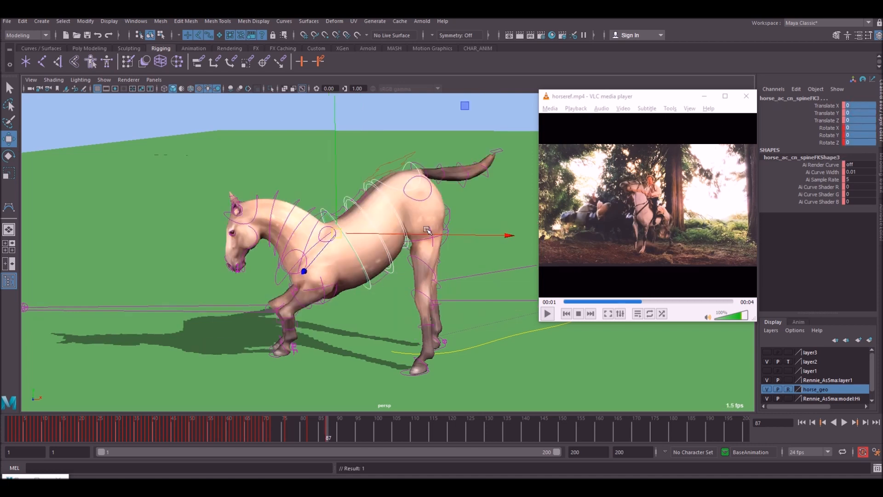
Step: Rotate the root control to about 3.6, -20.6, -5.7 to level the body with the straightened spine, and key it
click(371, 147)
click(386, 166)
alt+drag(385, 171, 469, 170)
key(e)
drag(288, 223, 287, 180)
alt+drag(287, 180, 309, 161)
drag(310, 161, 291, 147)
key(s)
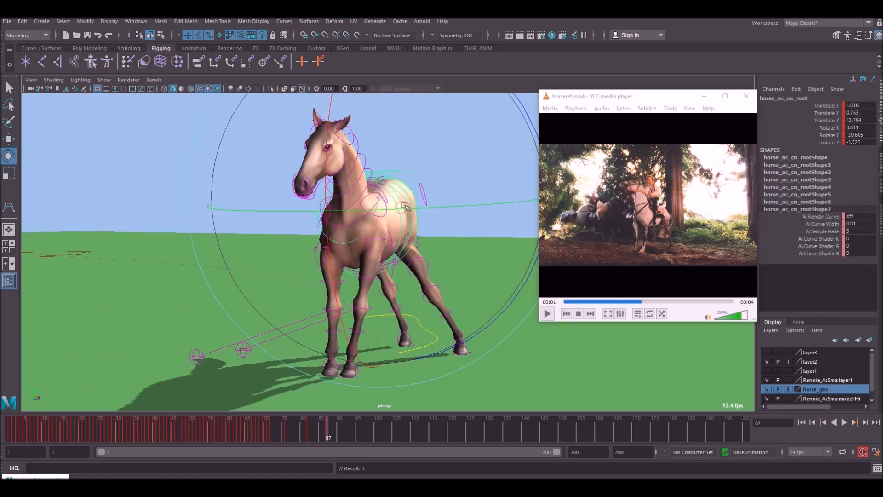
Step: Move the root to about 1.6, -0.35, 13.7, turn it to about -35 in Y and key the pose
key(w)
key(s)
drag(383, 217, 367, 240)
key(e)
key(s)
key(w)
alt+drag(460, 207, 383, 219)
key(s)
key(e)
key(w)
alt+drag(431, 235, 419, 251)
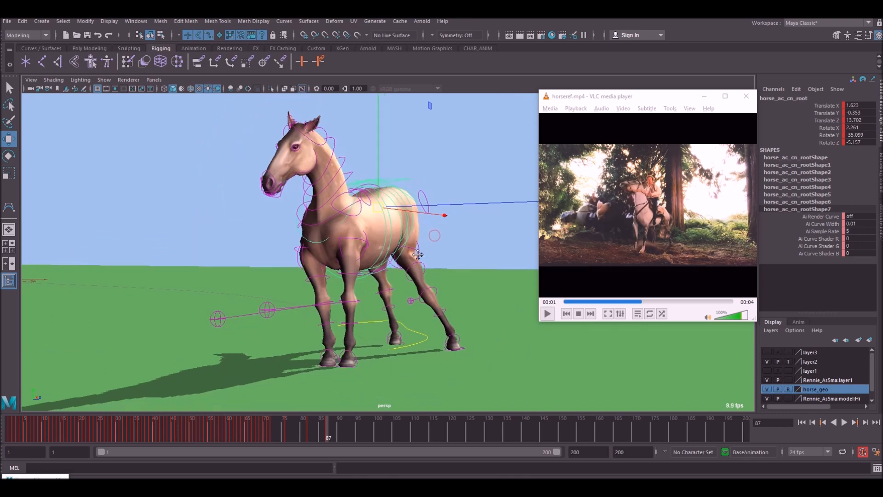
Step: Shift the root to about 2.8, -0.15, 14.1 and fine-tune its rotation over the front legs
alt+middle_drag(428, 257, 417, 251)
alt+drag(433, 290, 437, 302)
alt+middle_drag(450, 306, 434, 303)
alt+drag(378, 227, 369, 191)
key(e)
drag(287, 176, 285, 188)
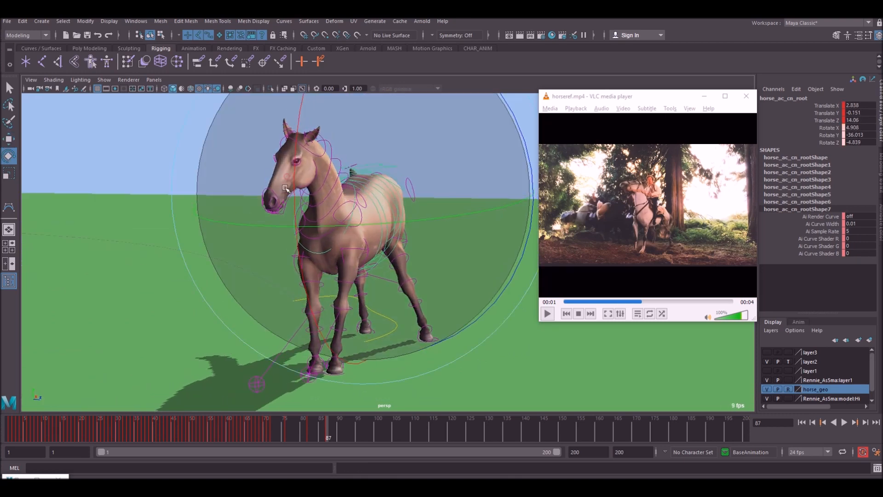
mouse_move(340, 163)
mouse_down()
mouse_move(339, 151)
mouse_move(351, 149)
mouse_up()
Step: Rotate the chest control to about -22.9, 6.5, 2.5 to raise the horse's neck and head
key(w)
alt+right_drag(352, 149, 381, 143)
click(383, 144)
click(326, 218)
key(e)
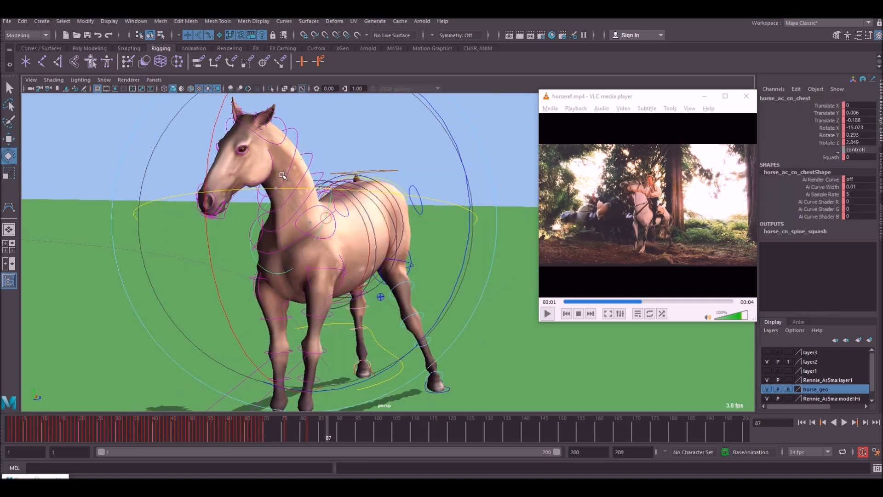
drag(286, 182, 298, 183)
drag(243, 215, 258, 181)
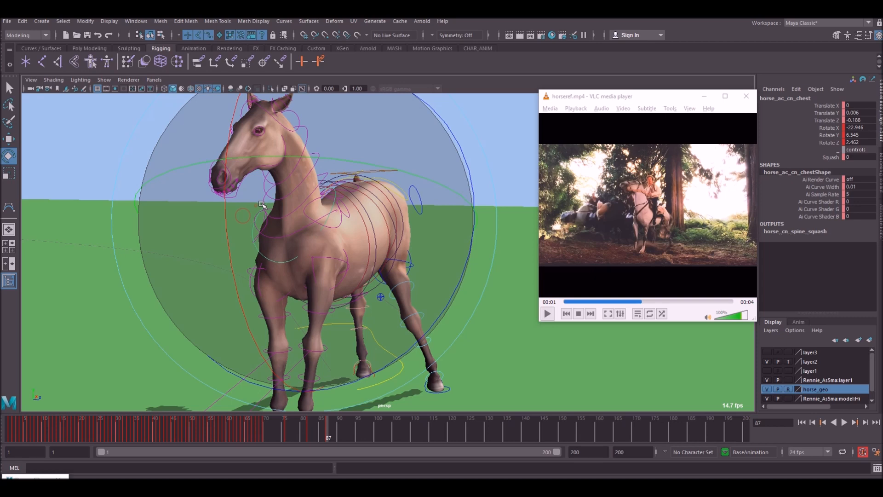
Step: Try rotating the pelvis and spine FK controls, and undo the last rotation
alt+drag(368, 189, 324, 207)
key(w)
click(376, 184)
alt+drag(376, 184, 320, 202)
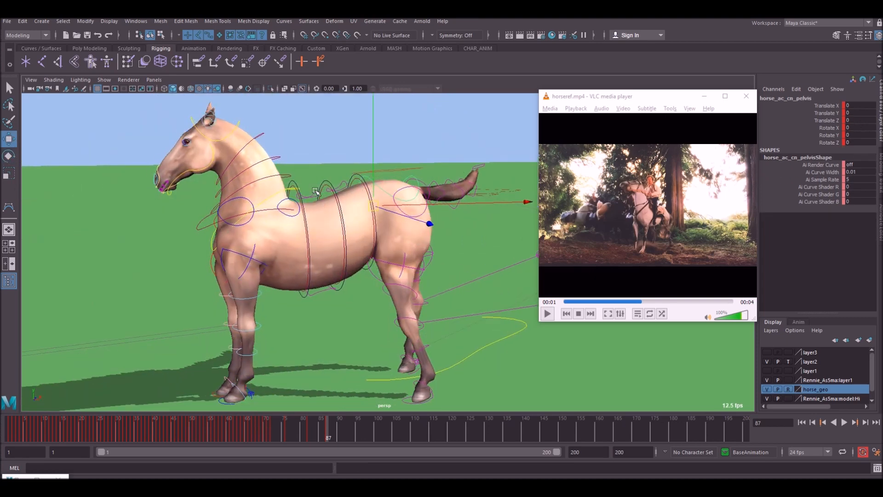
click(295, 189)
alt+drag(295, 189, 262, 191)
key(e)
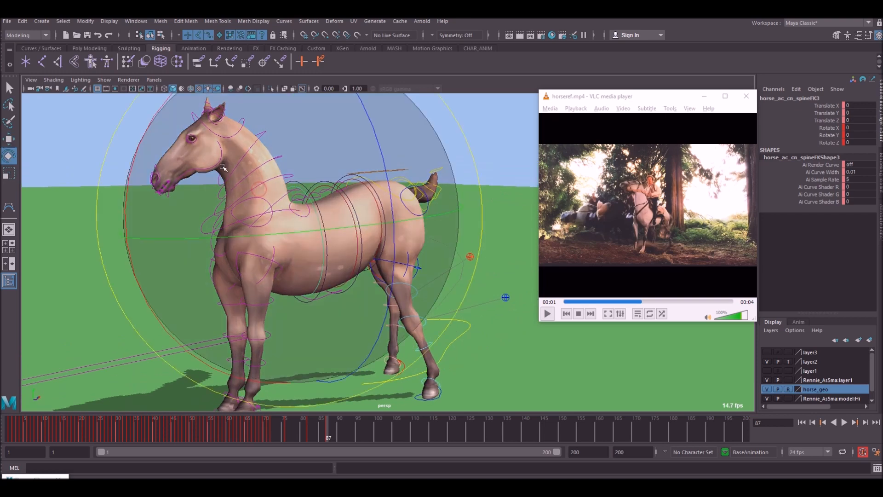
alt+drag(242, 153, 366, 187)
key(w)
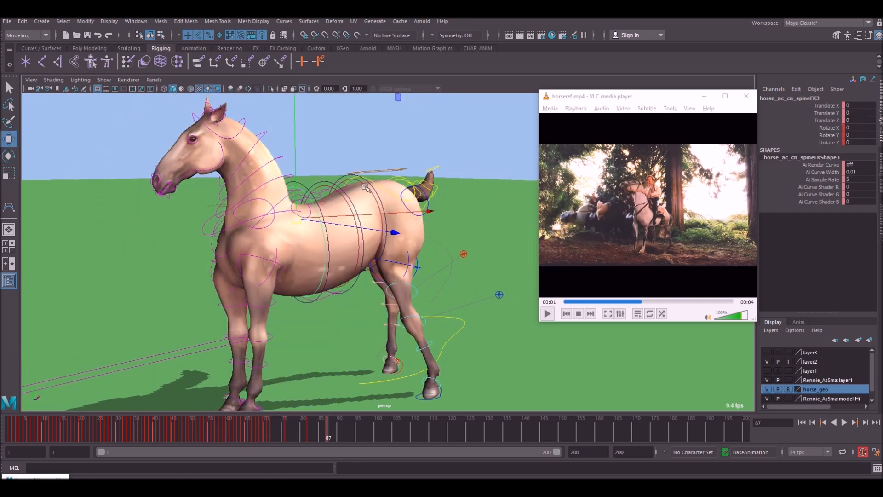
click(366, 187)
key(e)
drag(364, 189, 357, 194)
key(ctrl+z)
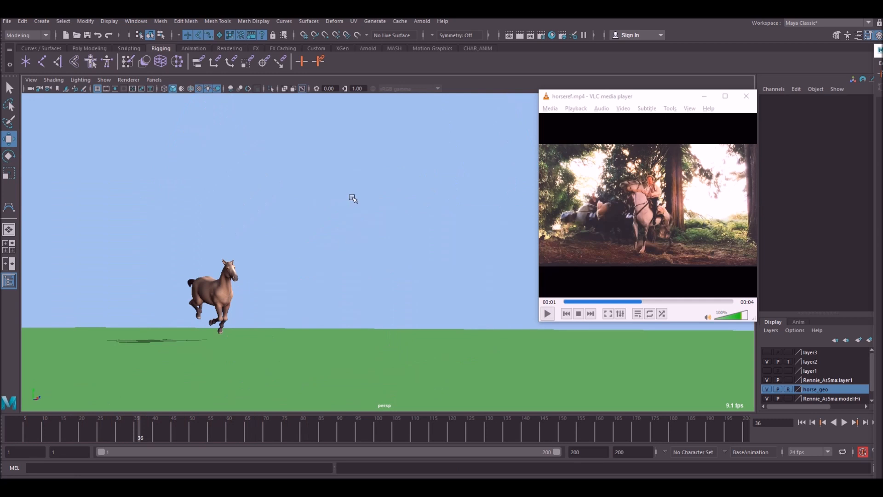
Step: Review the gallop, rear-up and landing around frame 90 against the reference video advanced to 00:02
mouse_move(342, 435)
mouse_down()
mouse_move(238, 432)
mouse_move(339, 432)
mouse_up()
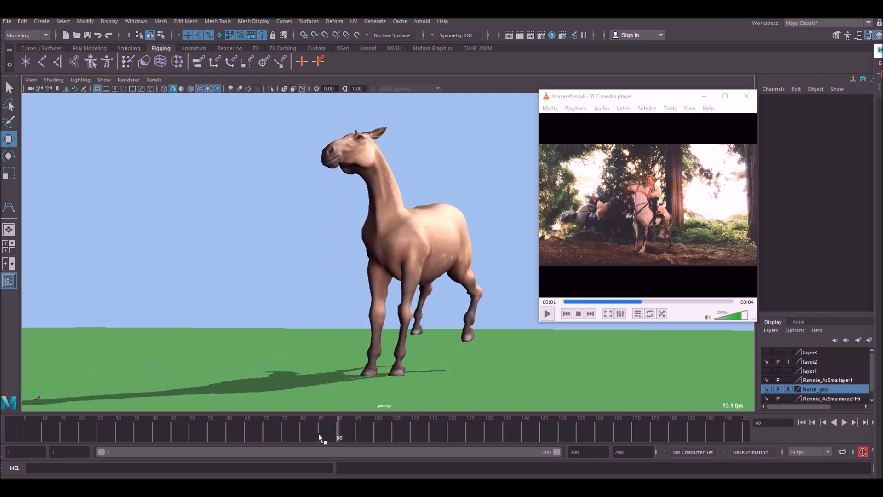
drag(643, 304, 672, 305)
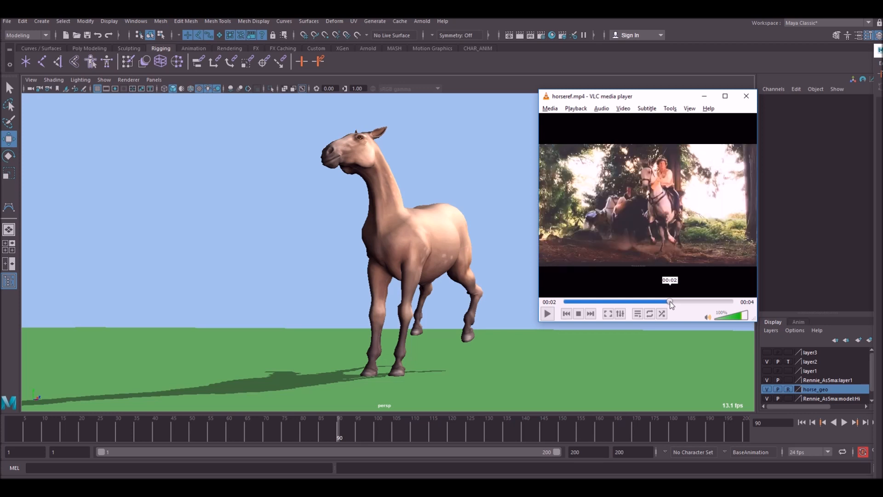
mouse_move(298, 428)
mouse_down()
mouse_move(267, 429)
mouse_move(358, 424)
mouse_move(58, 431)
mouse_move(288, 441)
mouse_move(2, 430)
mouse_up()
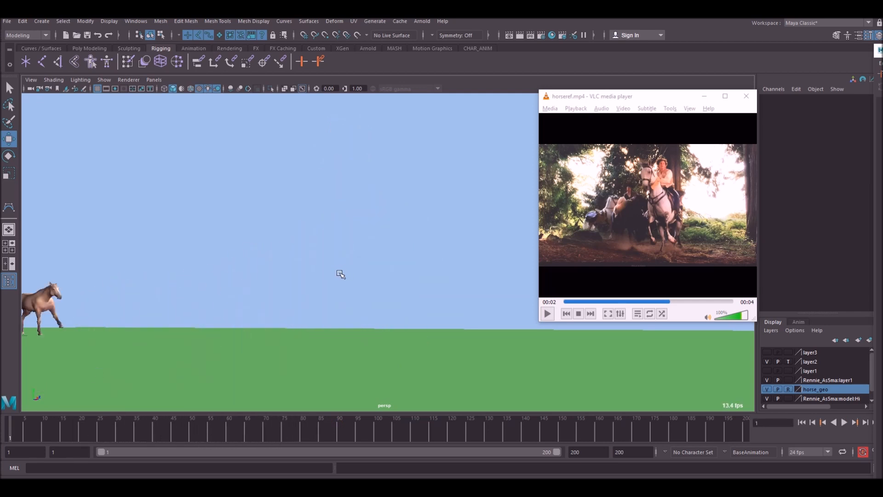
drag(227, 424, 346, 437)
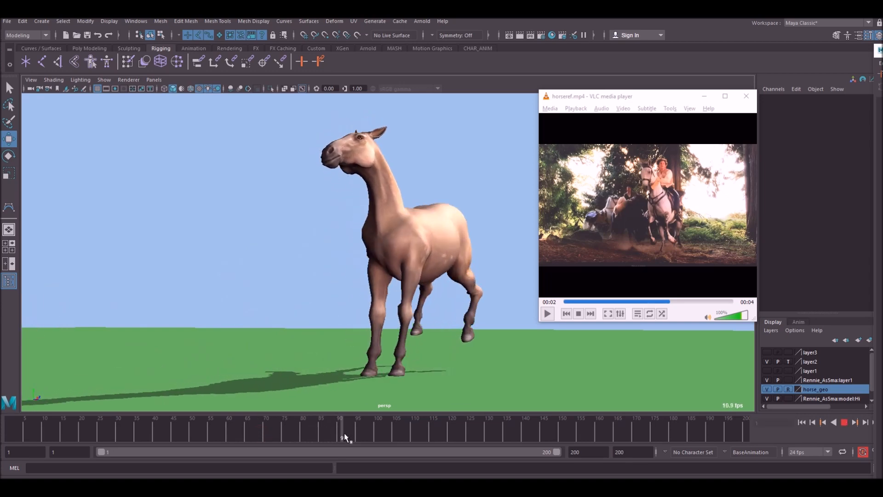